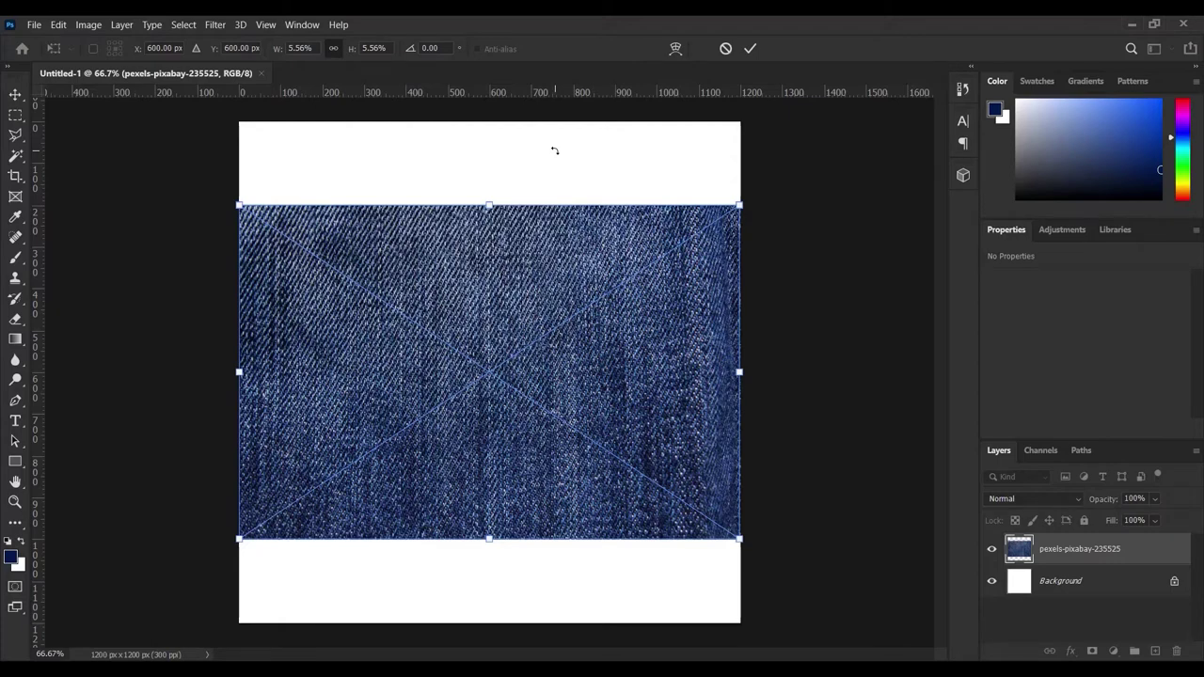
# Step: Scale the denim texture up to about 1736 x 1312 px so it covers the whole canvas
pyautogui.hotkey('ctrl', '-')
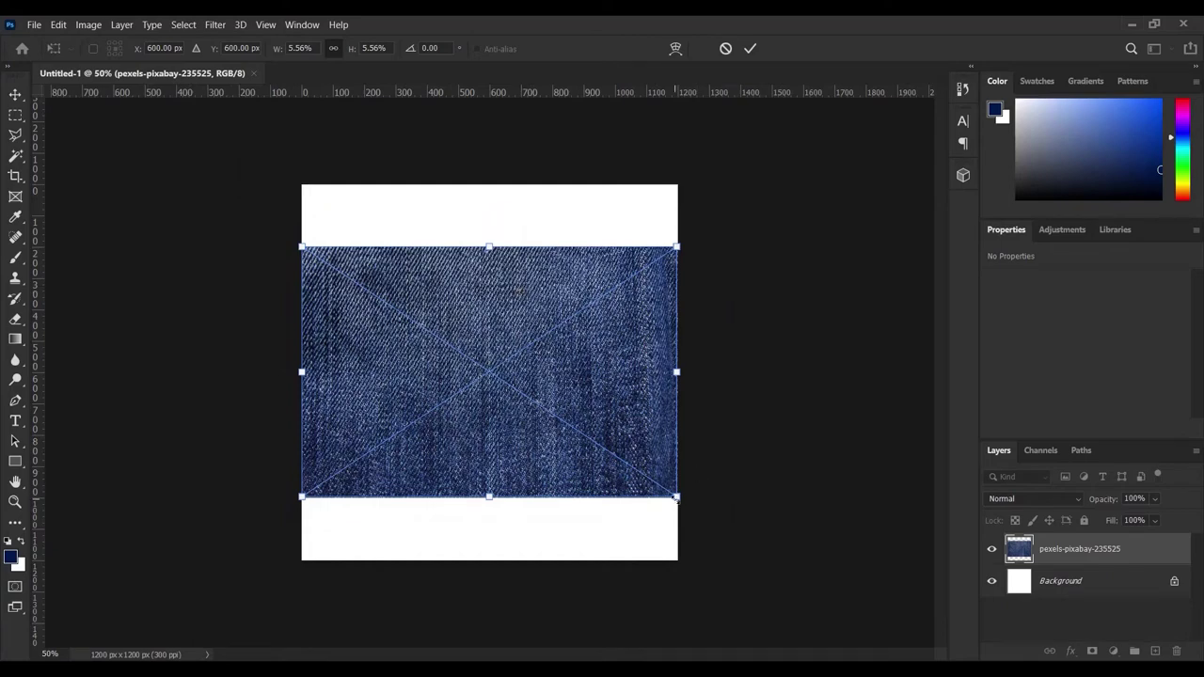
pyautogui.moveTo(677, 499); pyautogui.dragTo(761, 577)
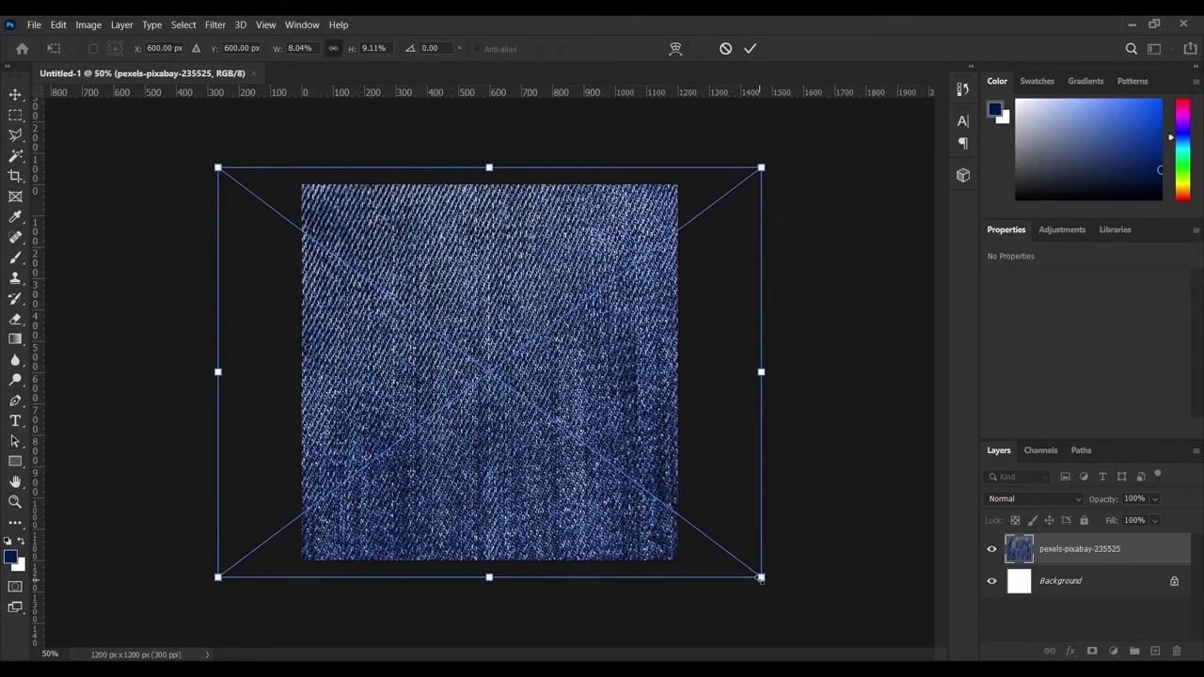
pyautogui.click(752, 48)
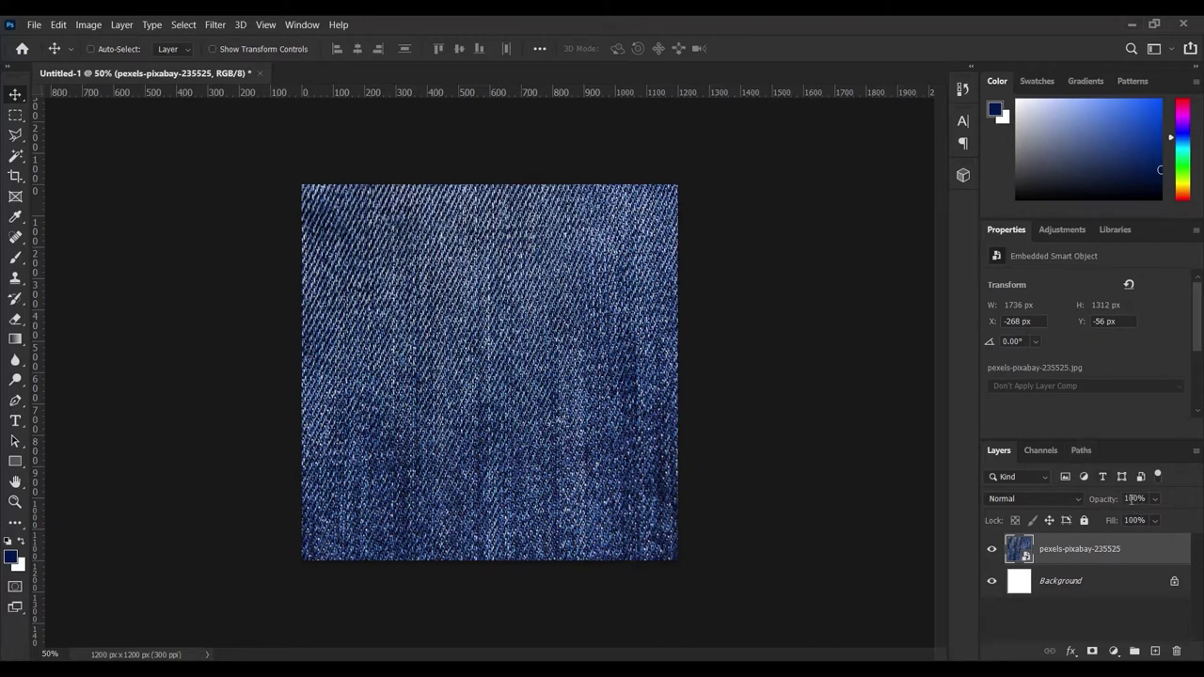
# Step: Set the denim layer to 70% opacity and 5% fill
pyautogui.moveTo(1109, 503); pyautogui.dragTo(1082, 503)
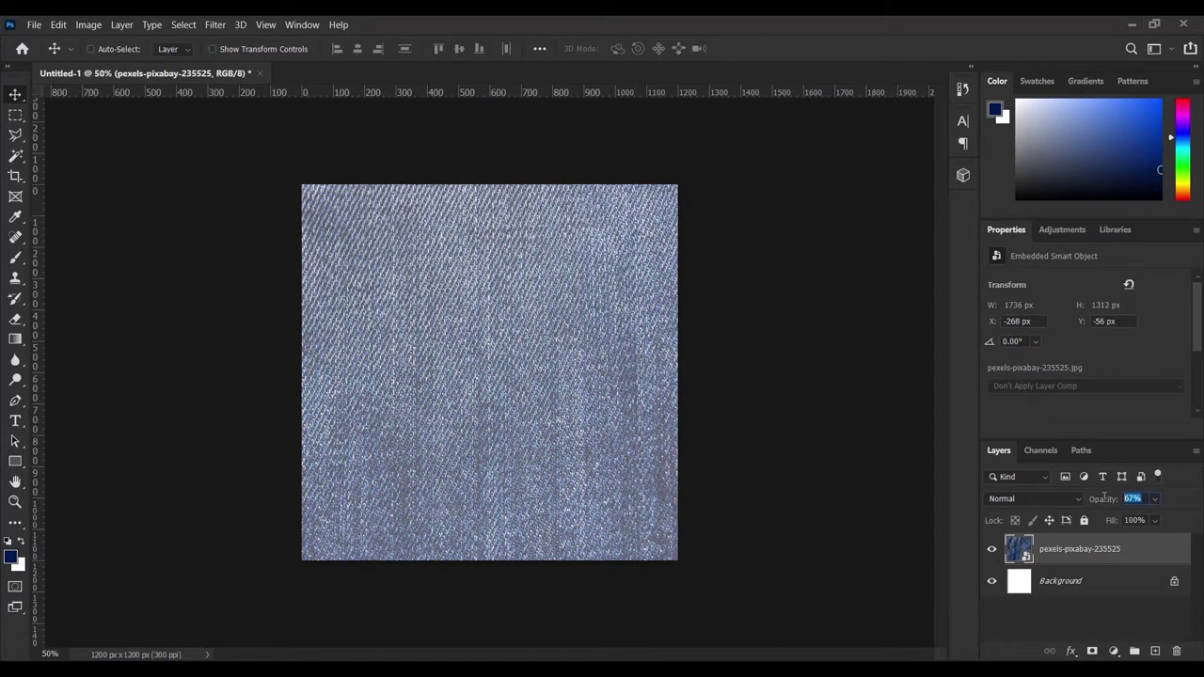
pyautogui.write('70')
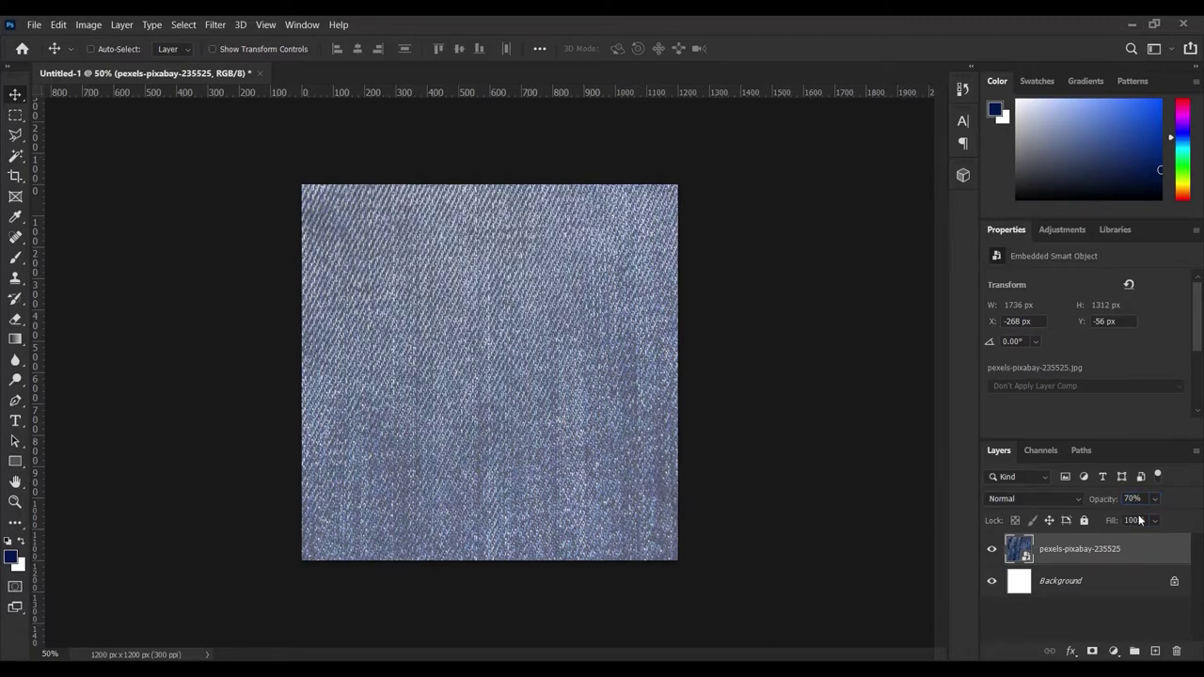
pyautogui.click(1140, 519)
pyautogui.write('5')
# Step: Drag the pink bokeh photo pexels-pixabay-220072 from File Explorer into the poster
pyautogui.hotkey('ctrl', 'space')
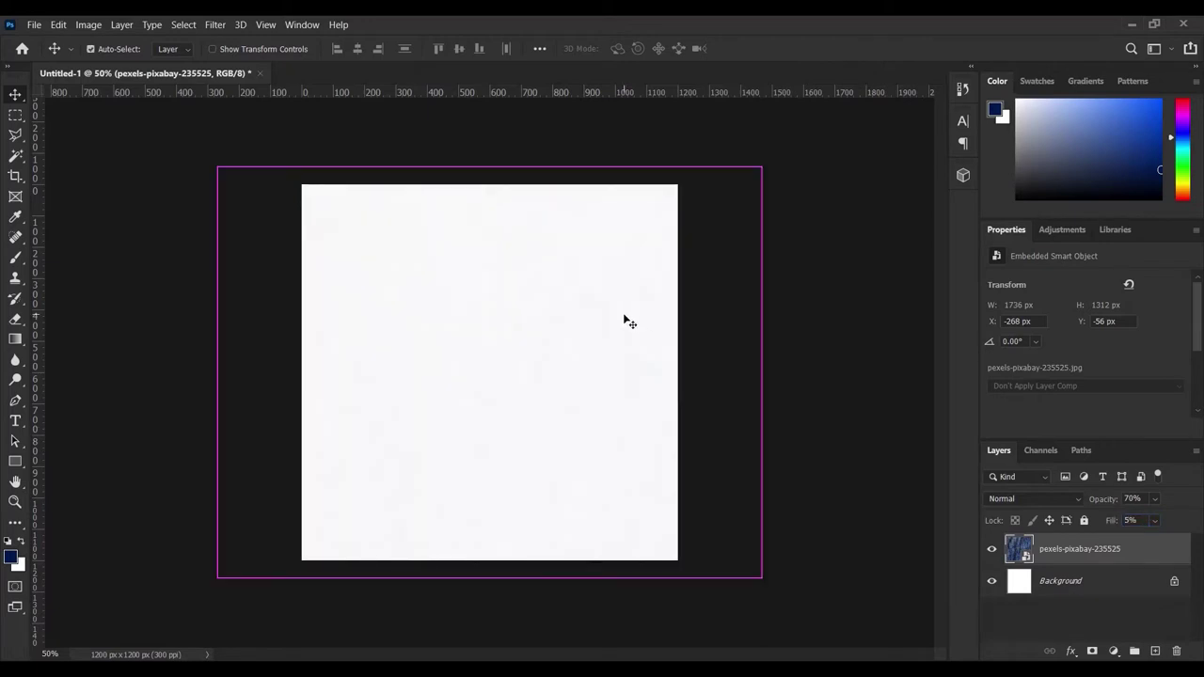
pyautogui.click(512, 301)
pyautogui.click(510, 298)
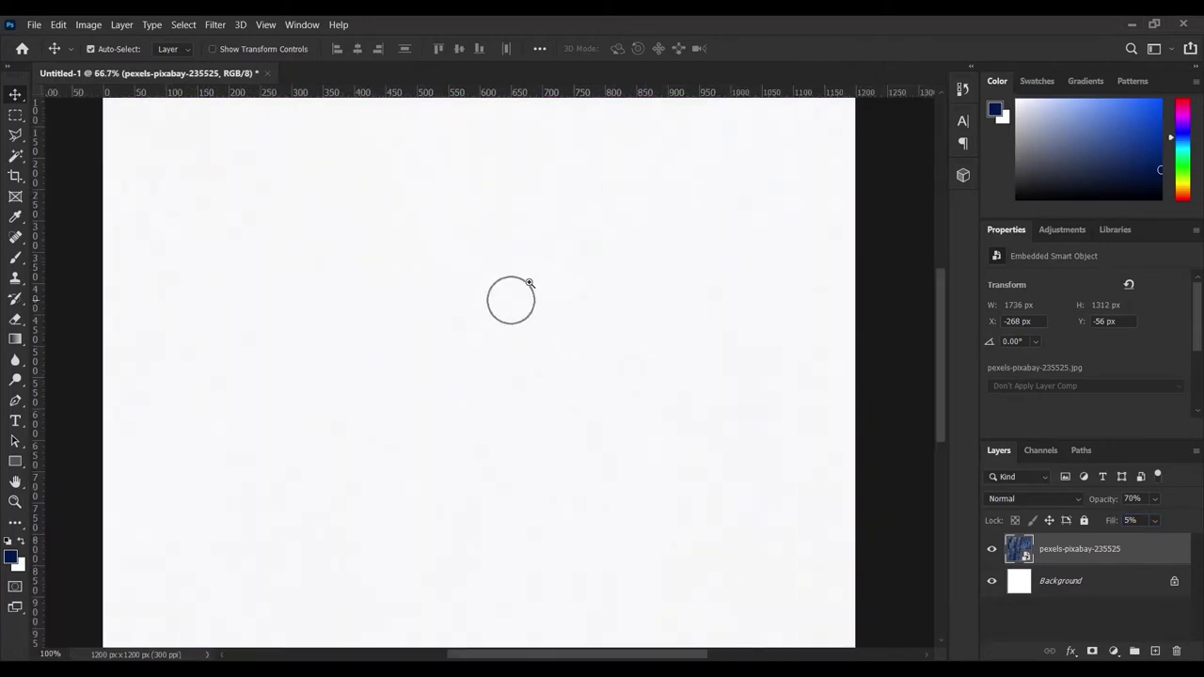
pyautogui.keyDown('alt'); pyautogui.click(468, 268); pyautogui.keyUp('alt')
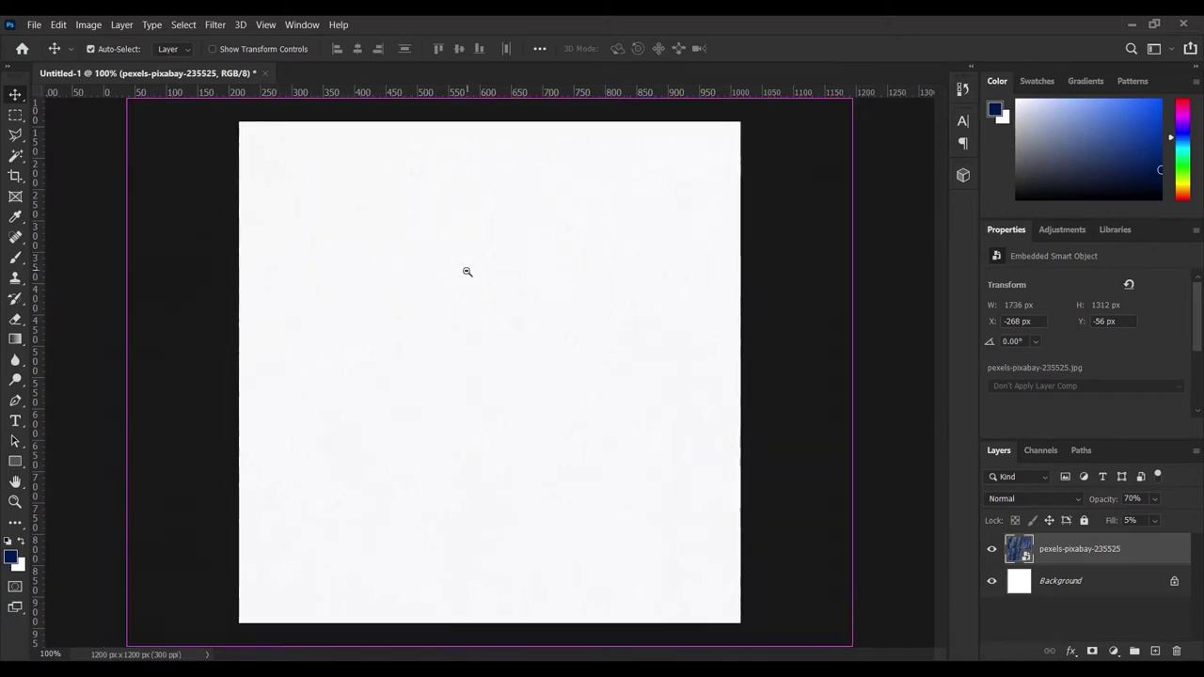
pyautogui.keyDown('alt'); pyautogui.click(469, 267); pyautogui.keyUp('alt')
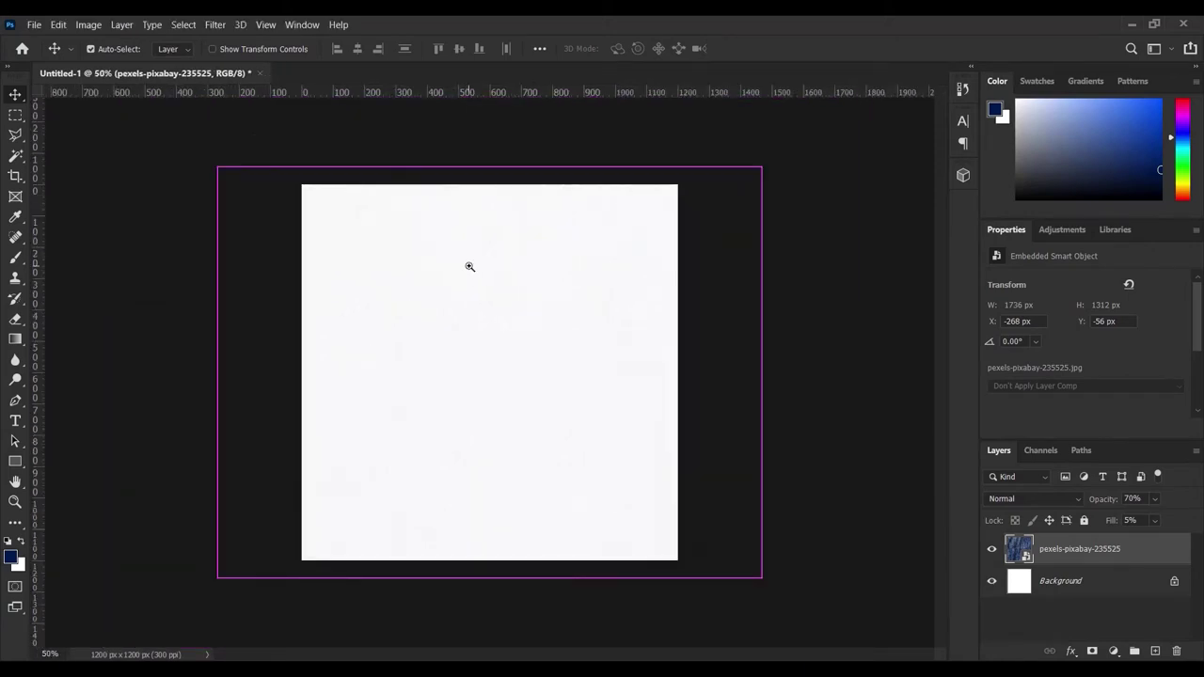
pyautogui.click(469, 267)
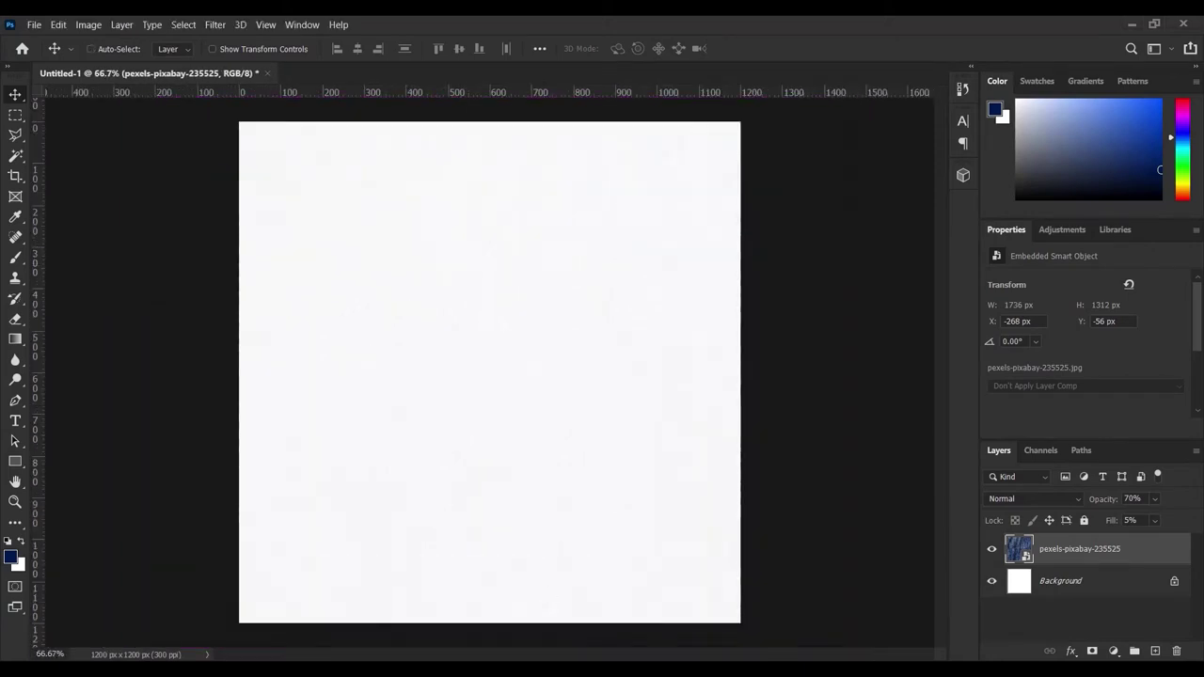
pyautogui.hotkey('alt', 'Tab')
pyautogui.moveTo(450, 214); pyautogui.dragTo(450, 330)
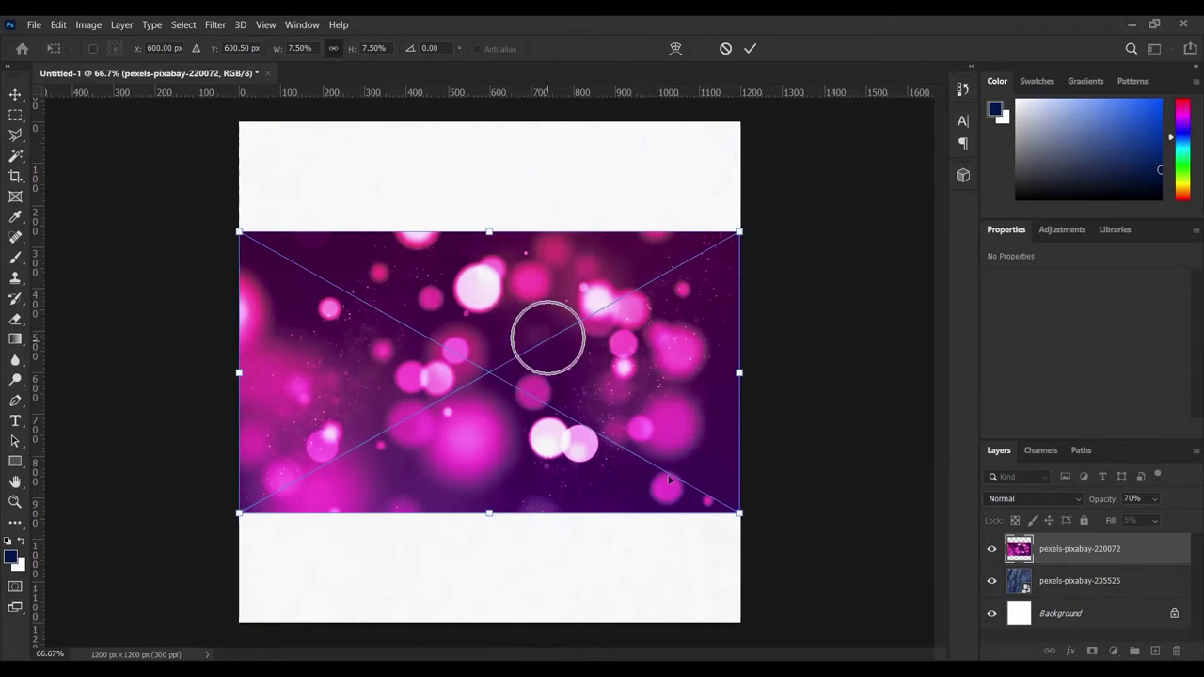
# Step: Enlarge the placed bokeh photo until it covers the canvas
pyautogui.hotkey('ctrl', '-')
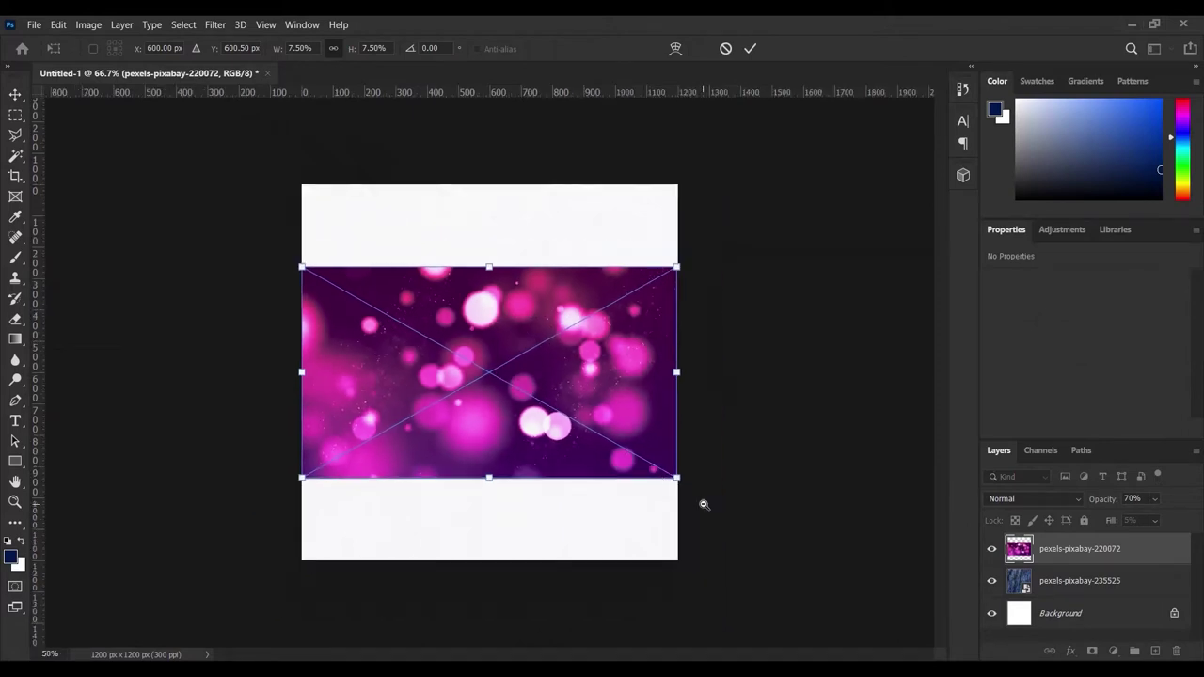
pyautogui.moveTo(699, 496); pyautogui.dragTo(867, 587)
pyautogui.click(751, 50)
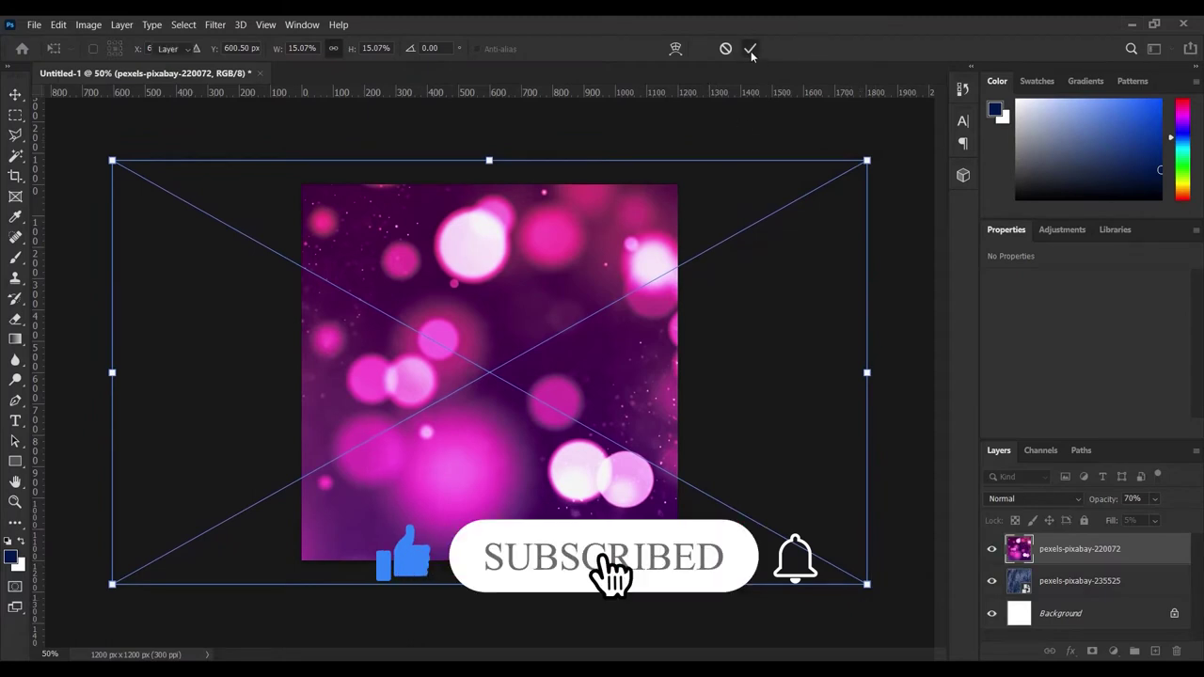
# Step: Set the bokeh layer to 10% opacity and 70% fill
pyautogui.click(1136, 499)
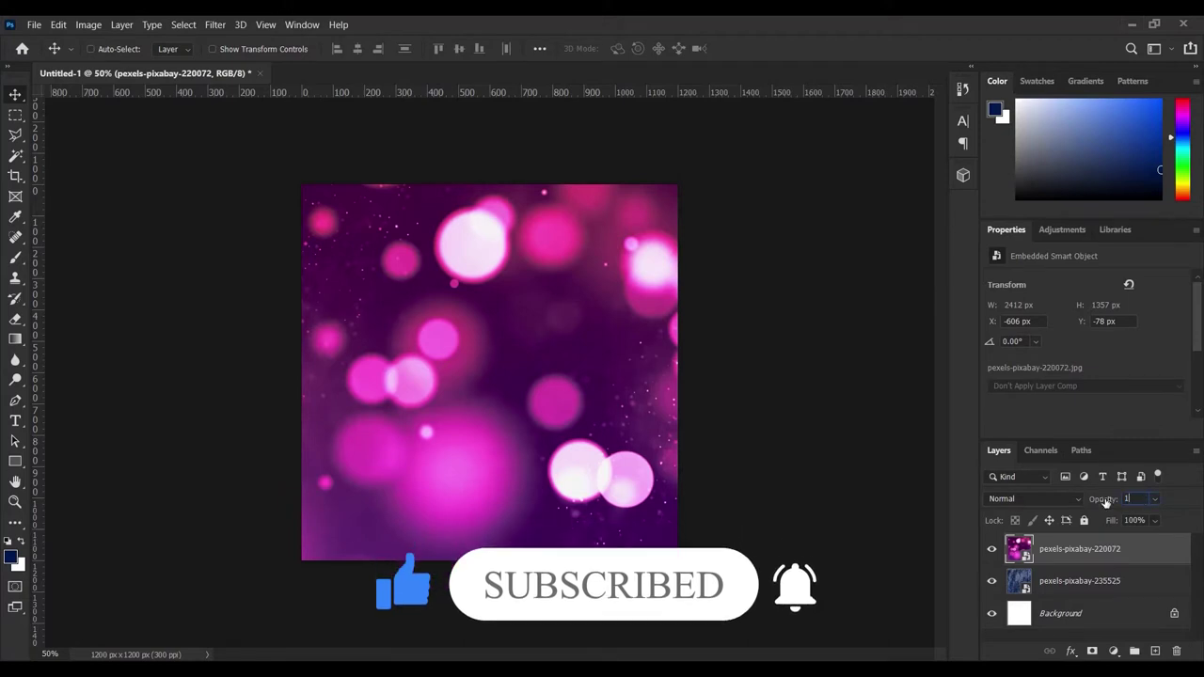
pyautogui.write('10')
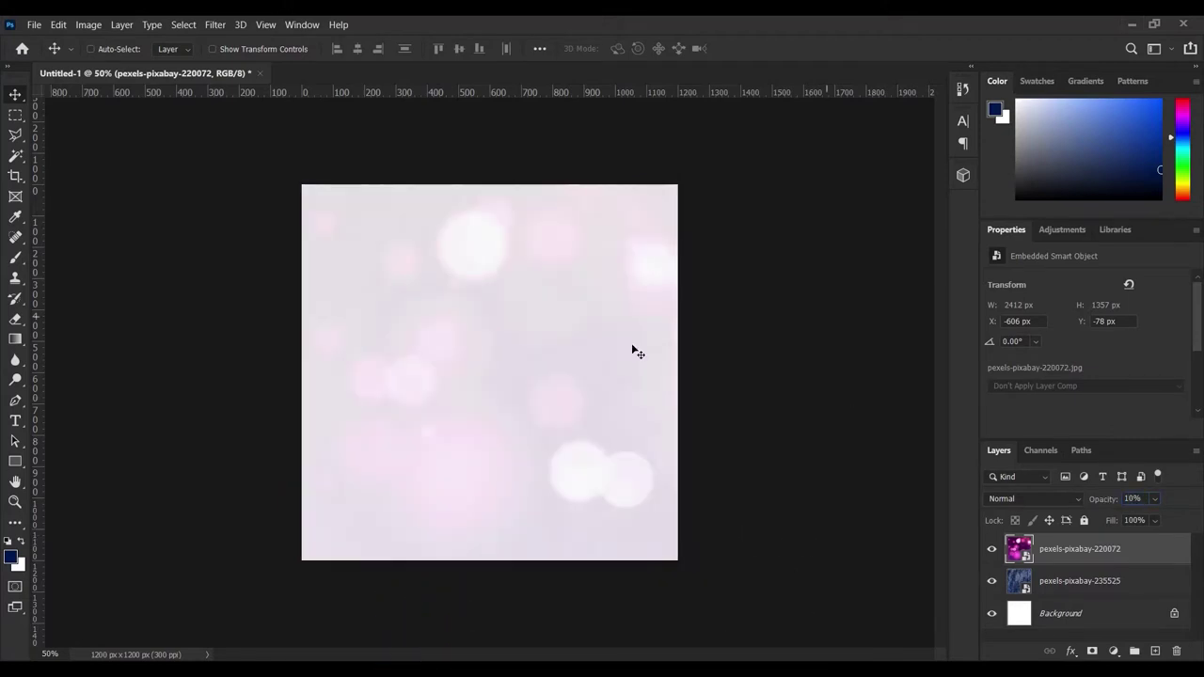
pyautogui.click(1148, 520)
pyautogui.write('70')
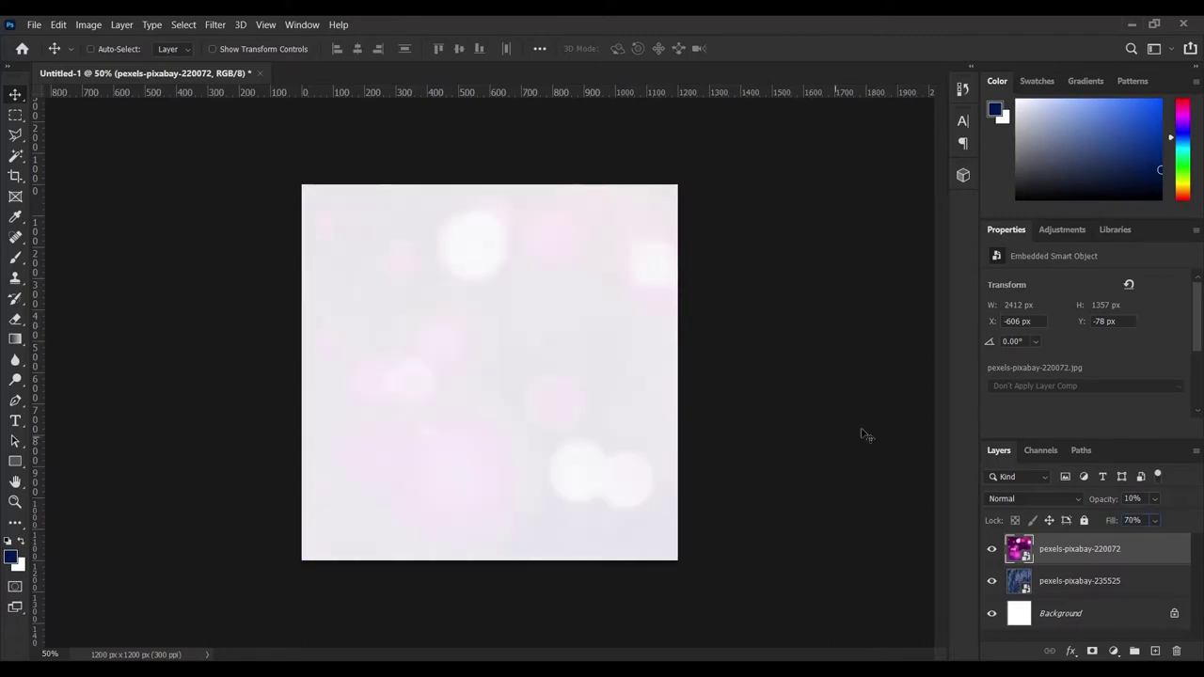
pyautogui.hotkey('ctrl', 'space')
pyautogui.click(444, 281)
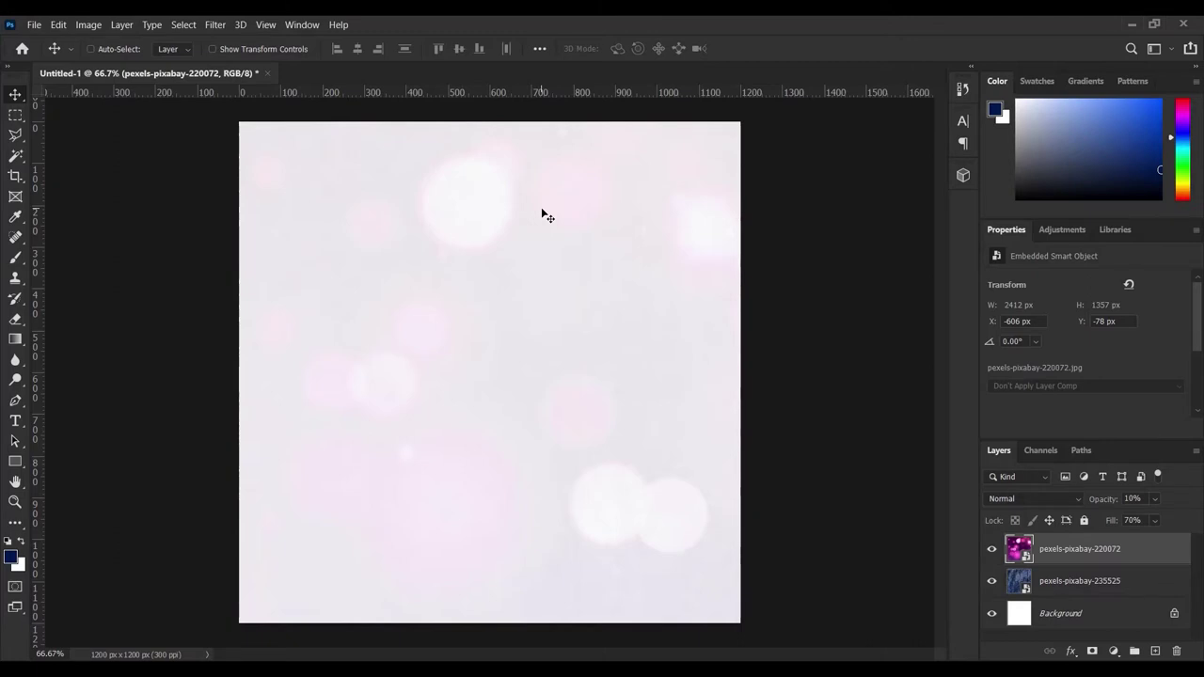
# Step: Draw a tall navy rectangle and centre it horizontally on the canvas
pyautogui.click(16, 464)
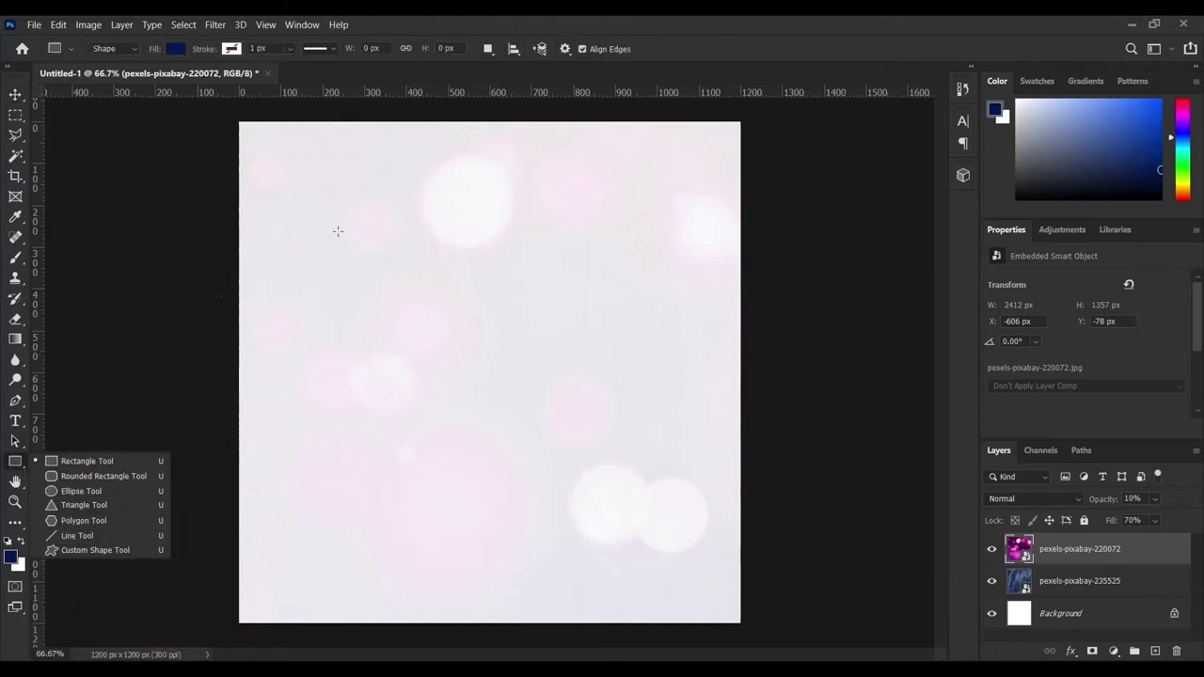
pyautogui.click(87, 463)
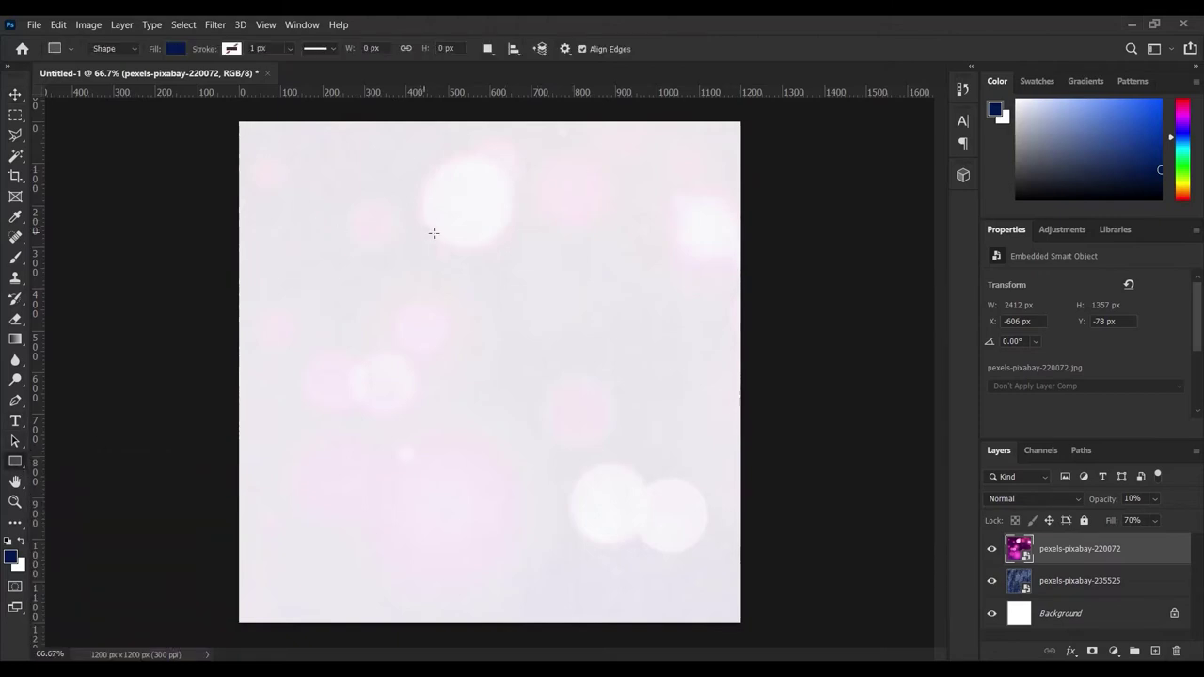
pyautogui.moveTo(436, 218); pyautogui.dragTo(507, 532)
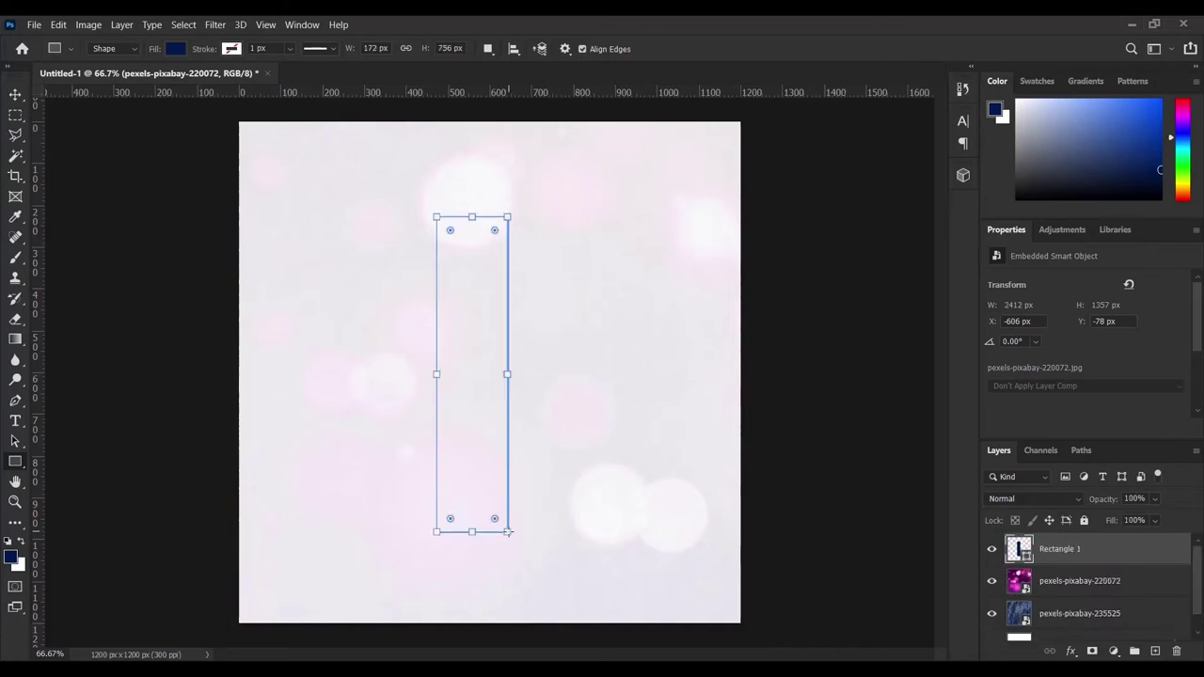
pyautogui.press('v')
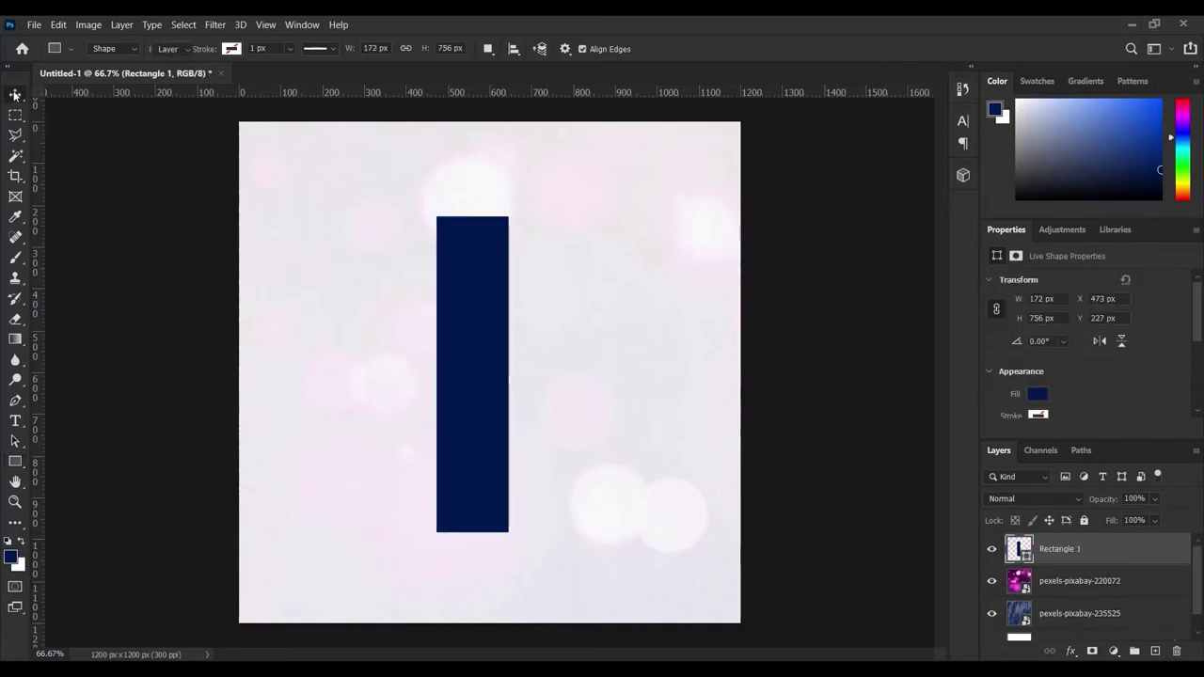
pyautogui.moveTo(497, 291); pyautogui.dragTo(510, 286)
# Step: Enlarge the rectangle to about 185 x 815 px and lower it slightly
pyautogui.press('ctrl')
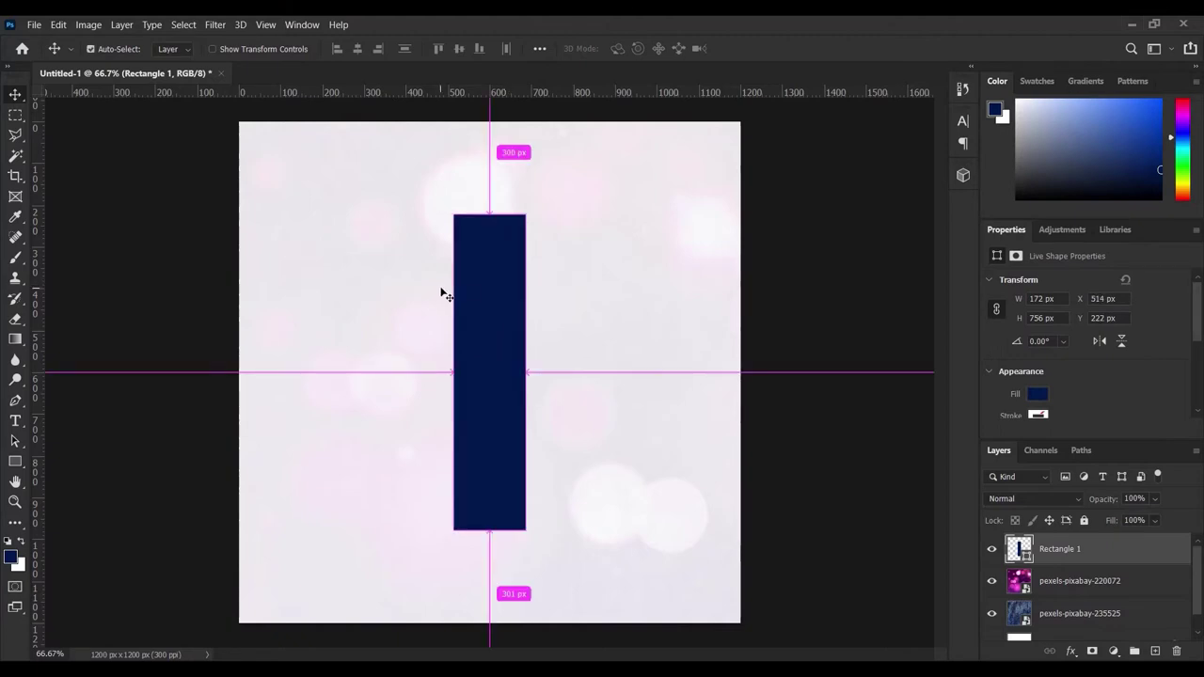
pyautogui.hotkey('ctrl', 't')
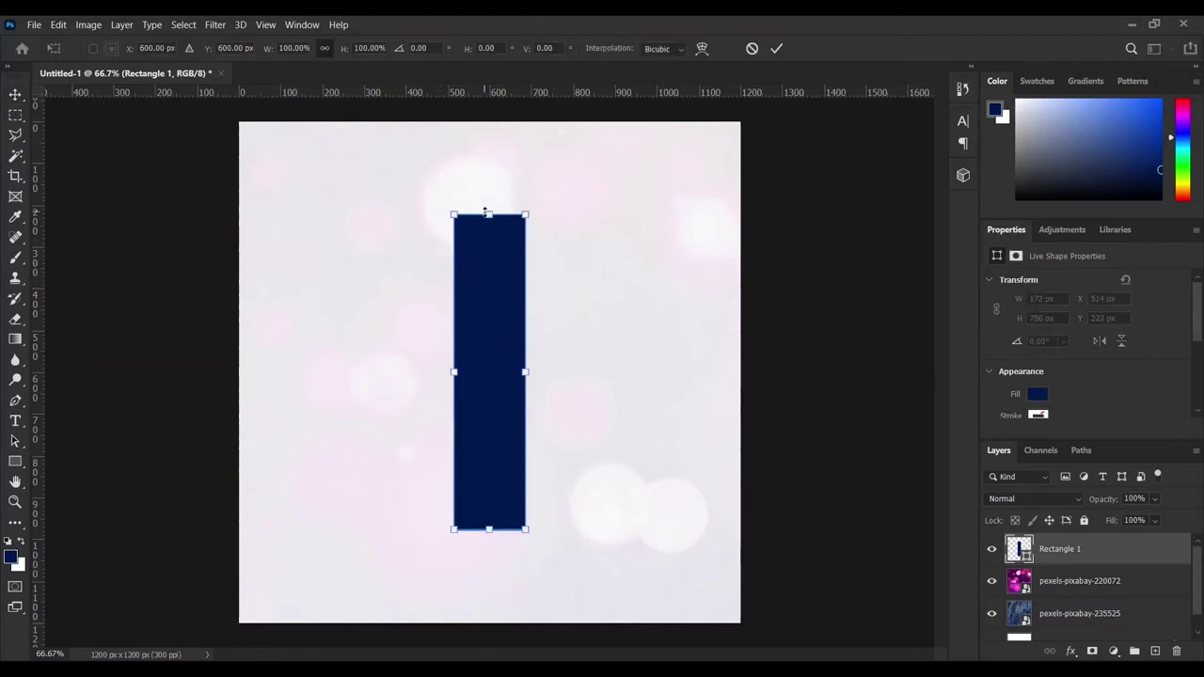
pyautogui.moveTo(486, 203); pyautogui.dragTo(486, 188)
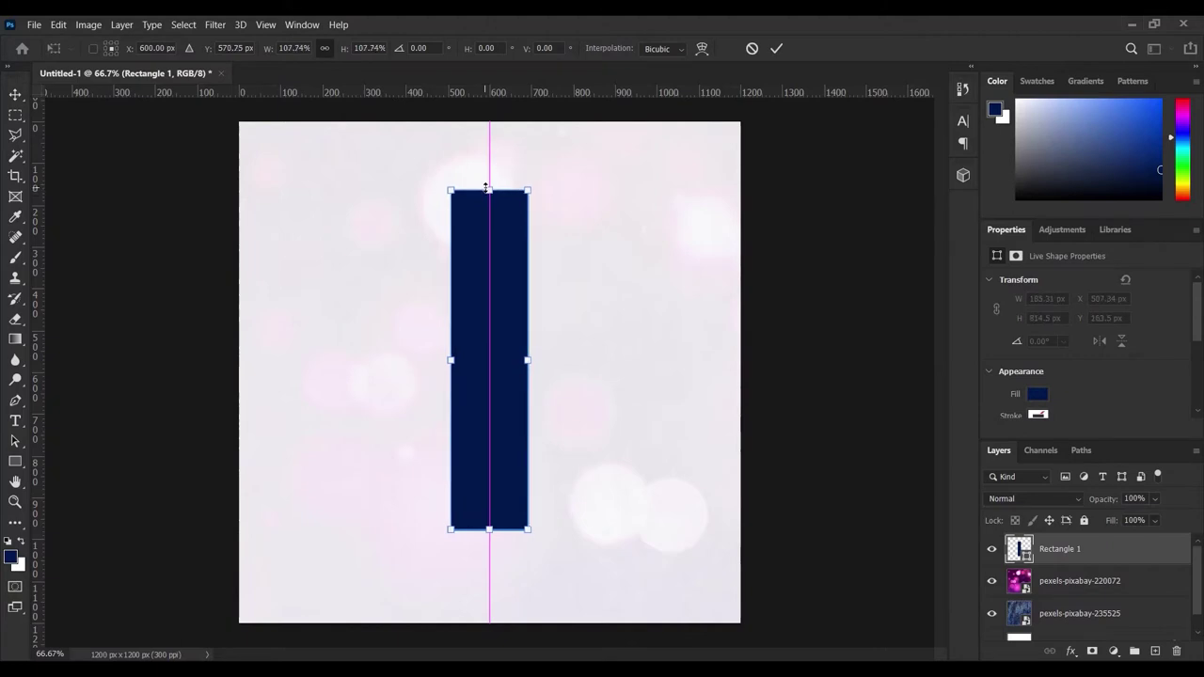
pyautogui.click(775, 48)
pyautogui.press('v')
pyautogui.moveTo(495, 222); pyautogui.dragTo(486, 245)
pyautogui.press('ctrl')
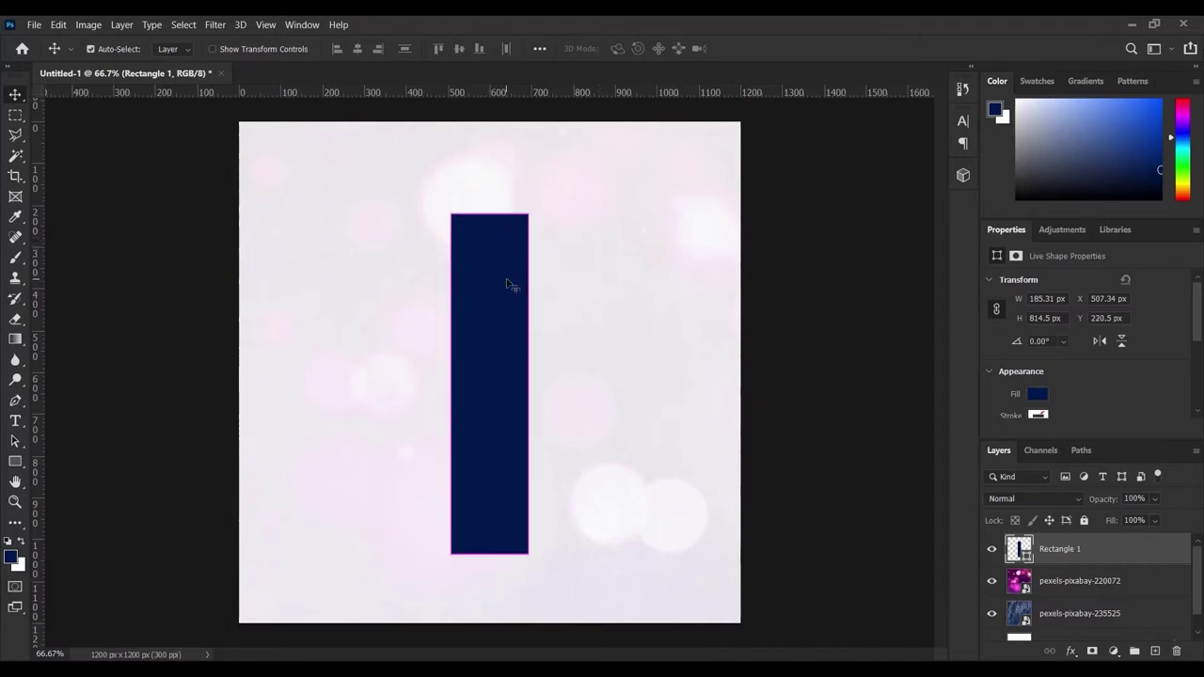
pyautogui.hotkey('ctrl', 'j')
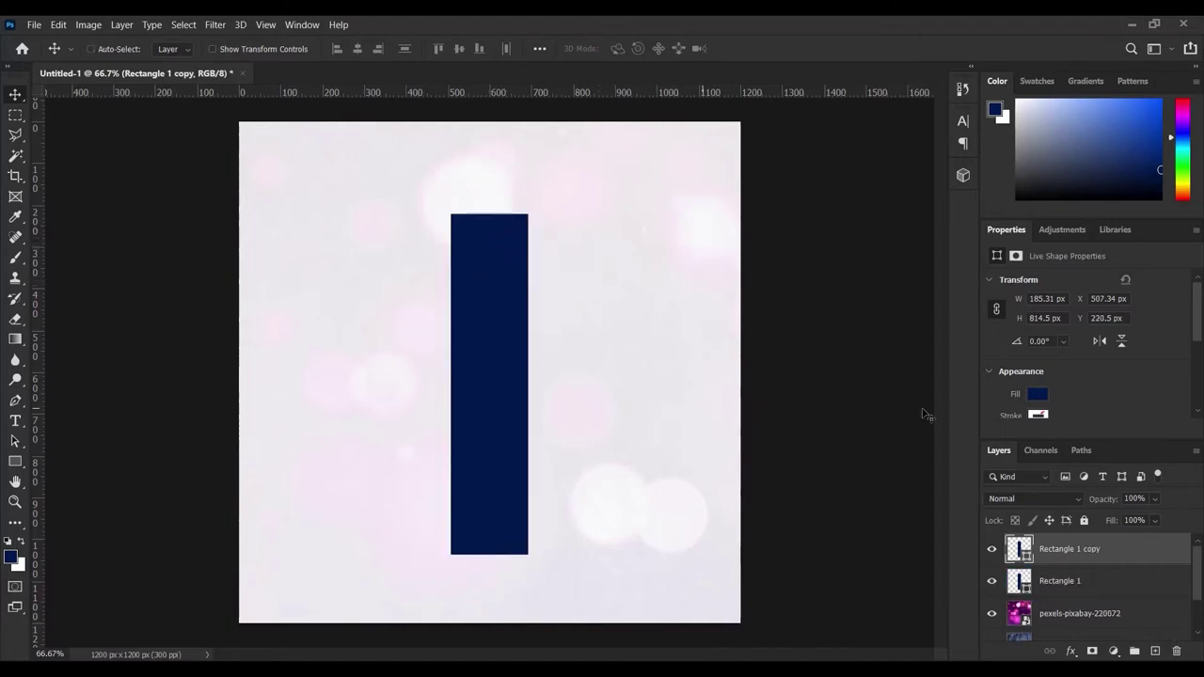
# Step: Delete the extra duplicate and shrink the tall rectangle slightly
pyautogui.press('Delete')
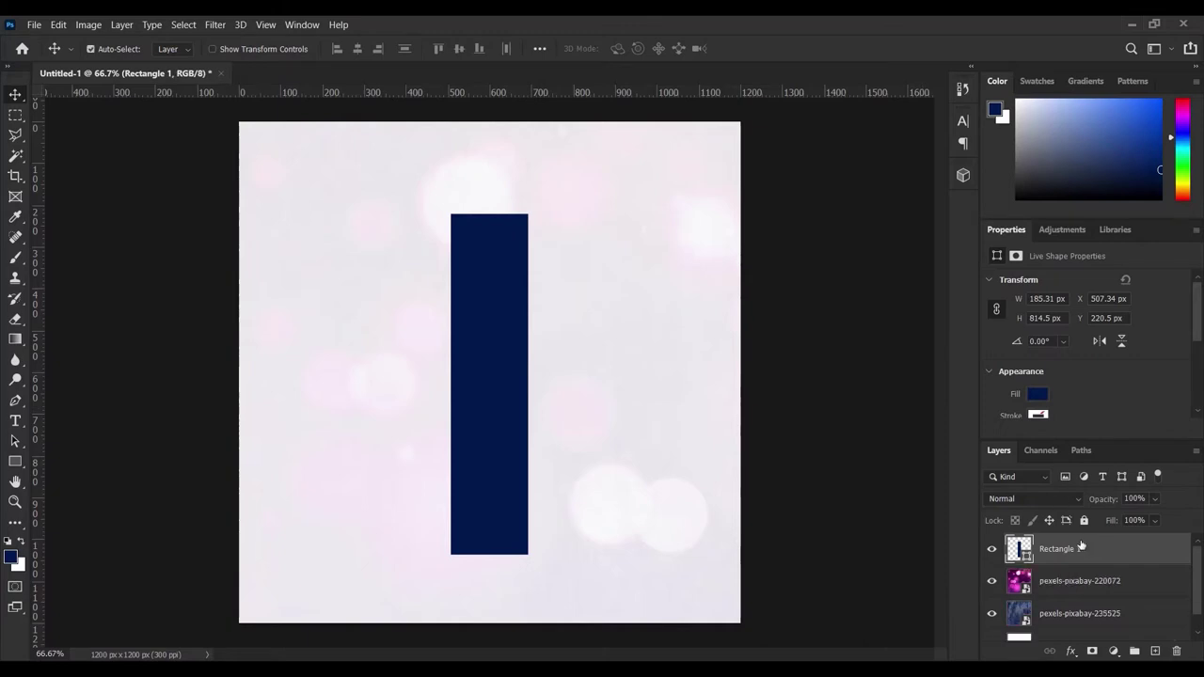
pyautogui.hotkey('ctrl', 't')
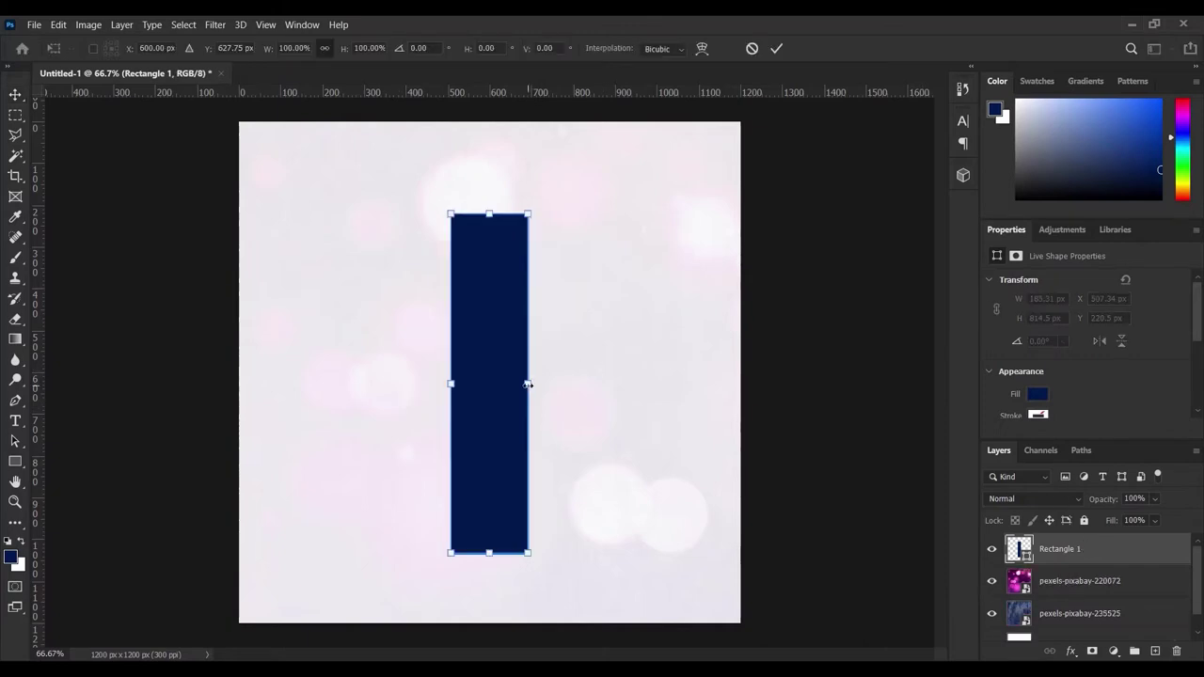
pyautogui.moveTo(527, 384)
pyautogui.mouseDown()
pyautogui.moveTo(511, 383)
pyautogui.moveTo(535, 383)
pyautogui.moveTo(521, 384)
pyautogui.mouseUp()
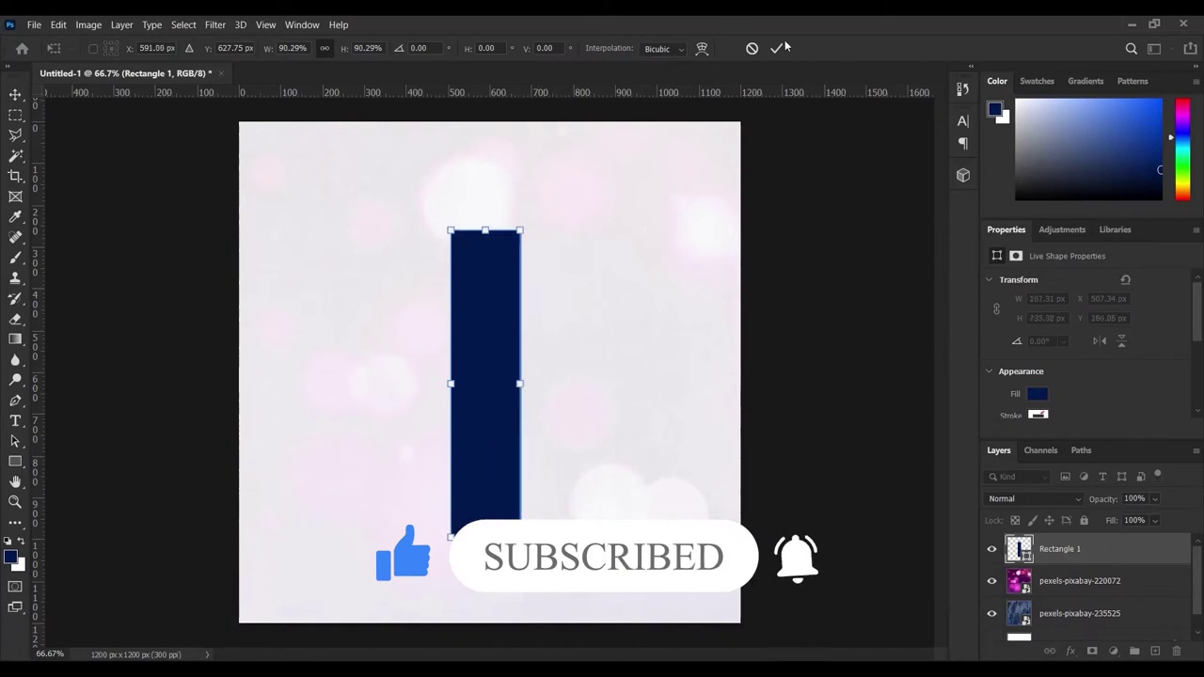
pyautogui.click(776, 48)
# Step: Duplicate the rectangle, move the copy left, and resize it to about 101 x 630 px
pyautogui.hotkey('ctrl', 'j')
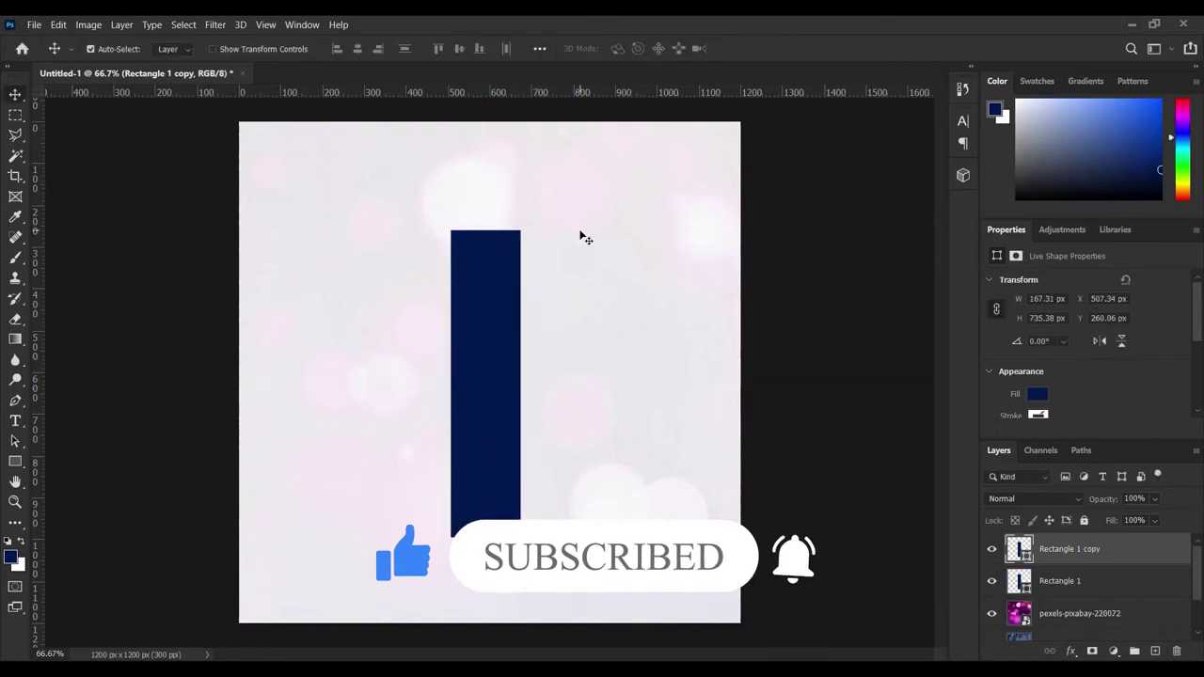
pyautogui.moveTo(494, 312); pyautogui.dragTo(404, 316)
pyautogui.hotkey('ctrl', 't')
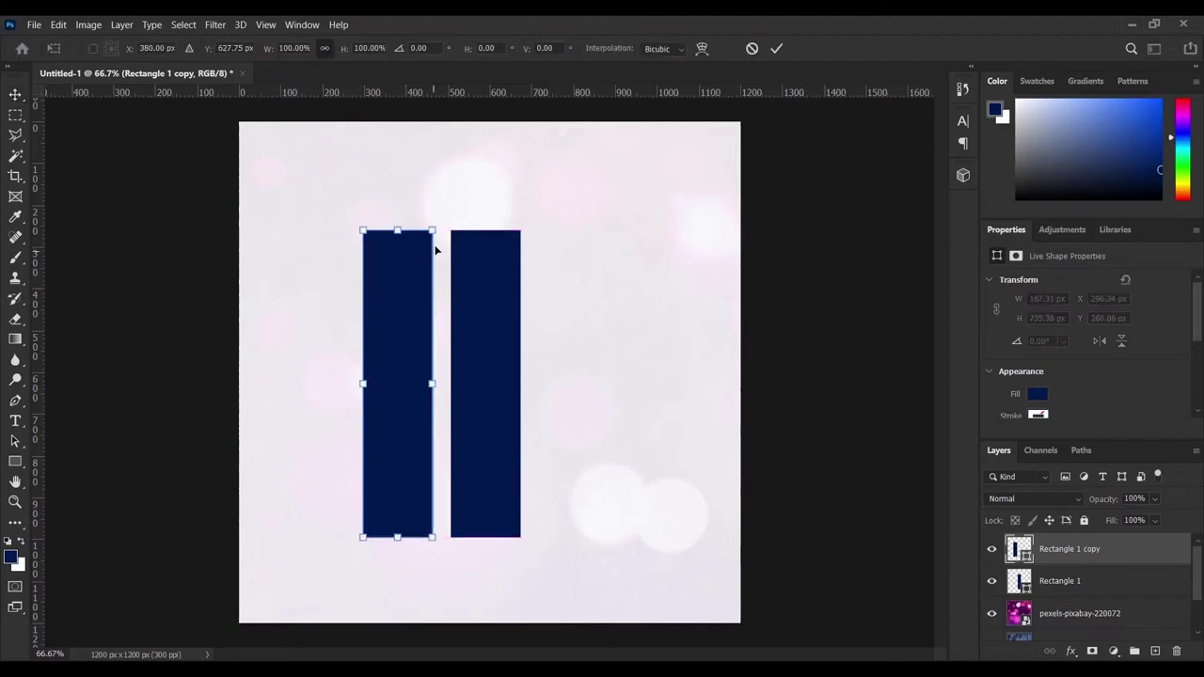
pyautogui.moveTo(433, 228); pyautogui.dragTo(421, 247)
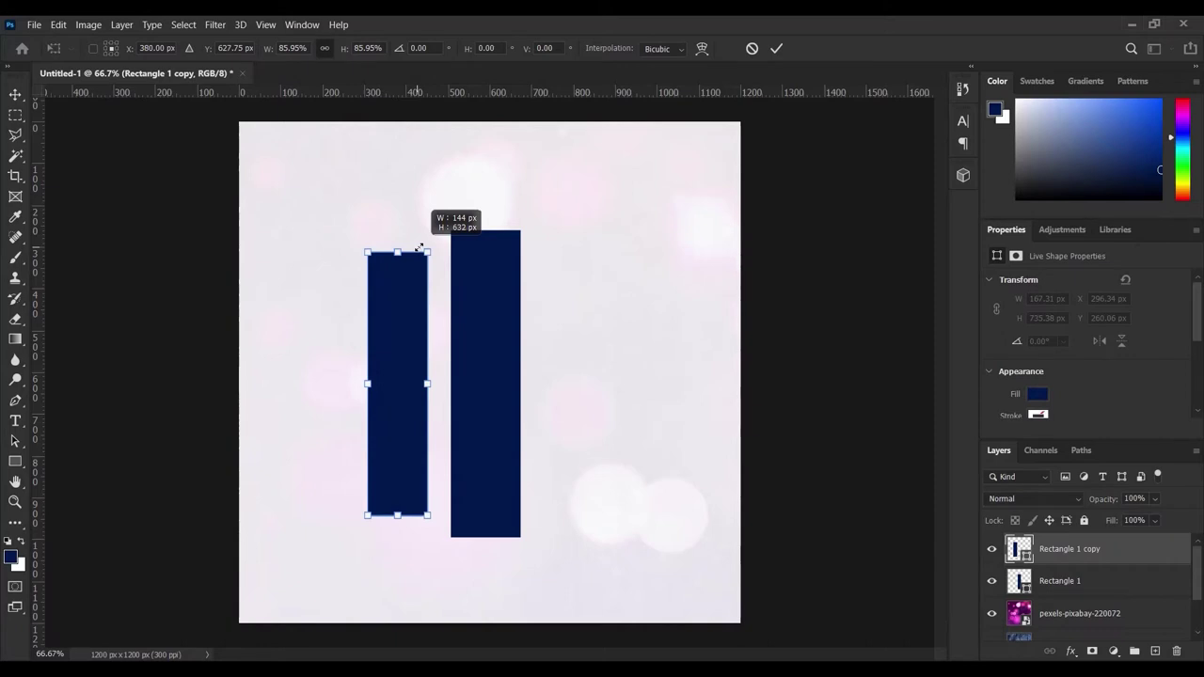
pyautogui.moveTo(420, 246); pyautogui.dragTo(415, 250)
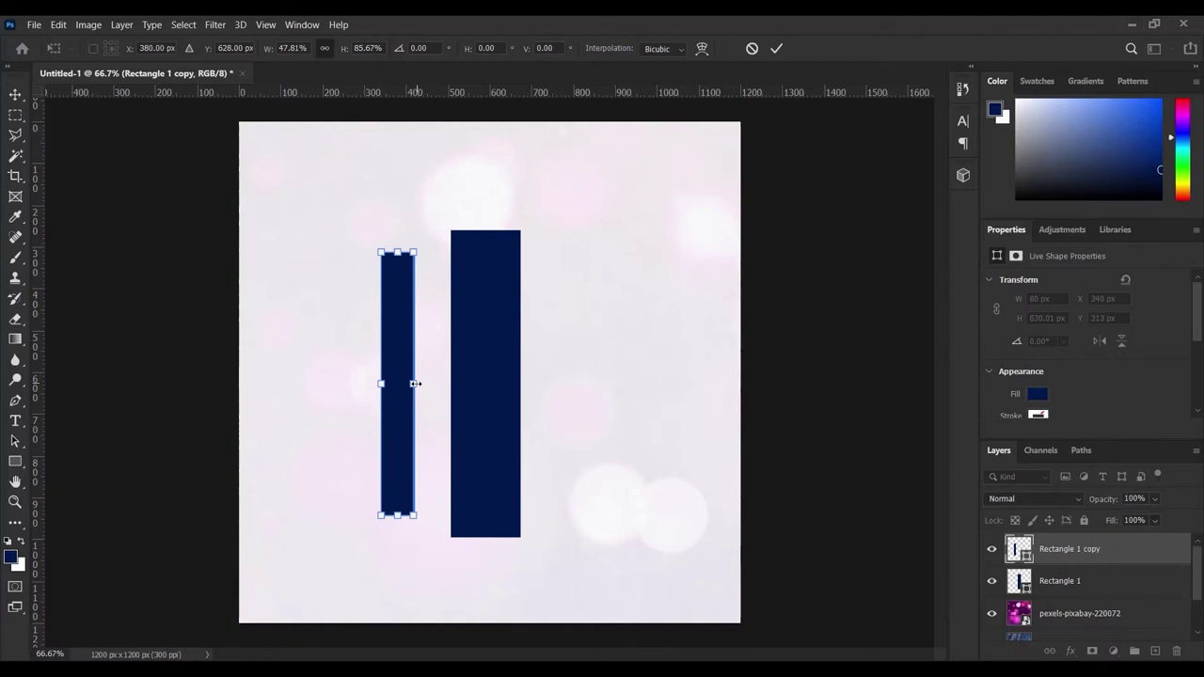
pyautogui.moveTo(416, 384); pyautogui.dragTo(420, 384)
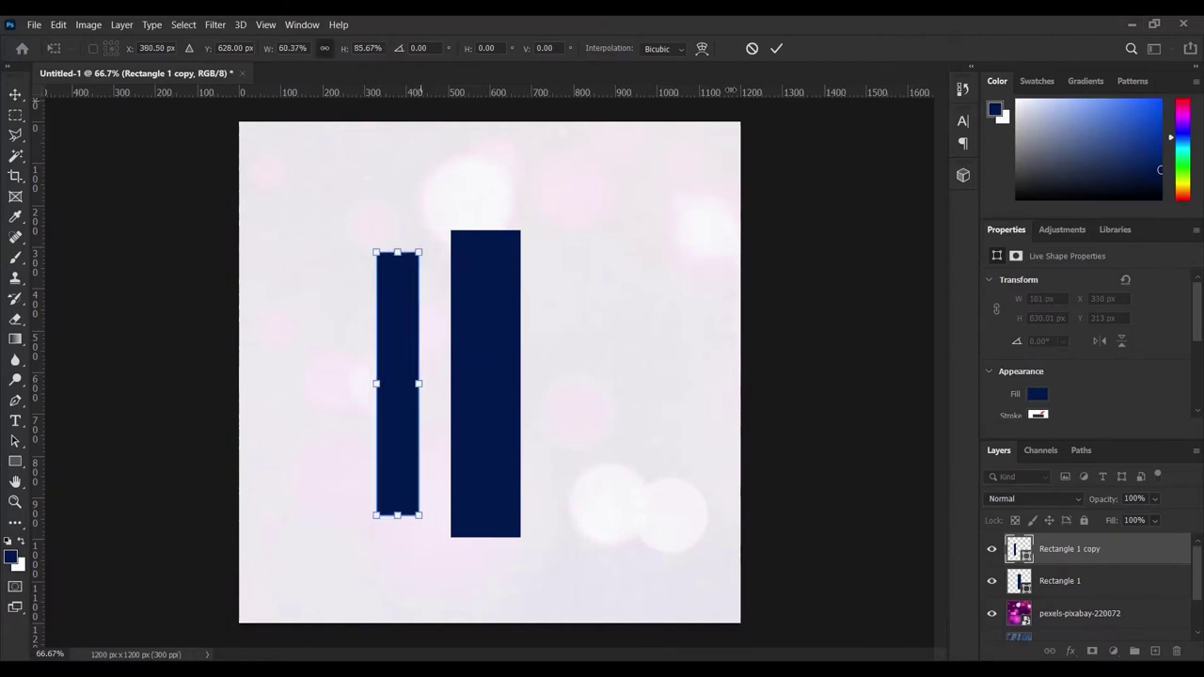
pyautogui.click(777, 50)
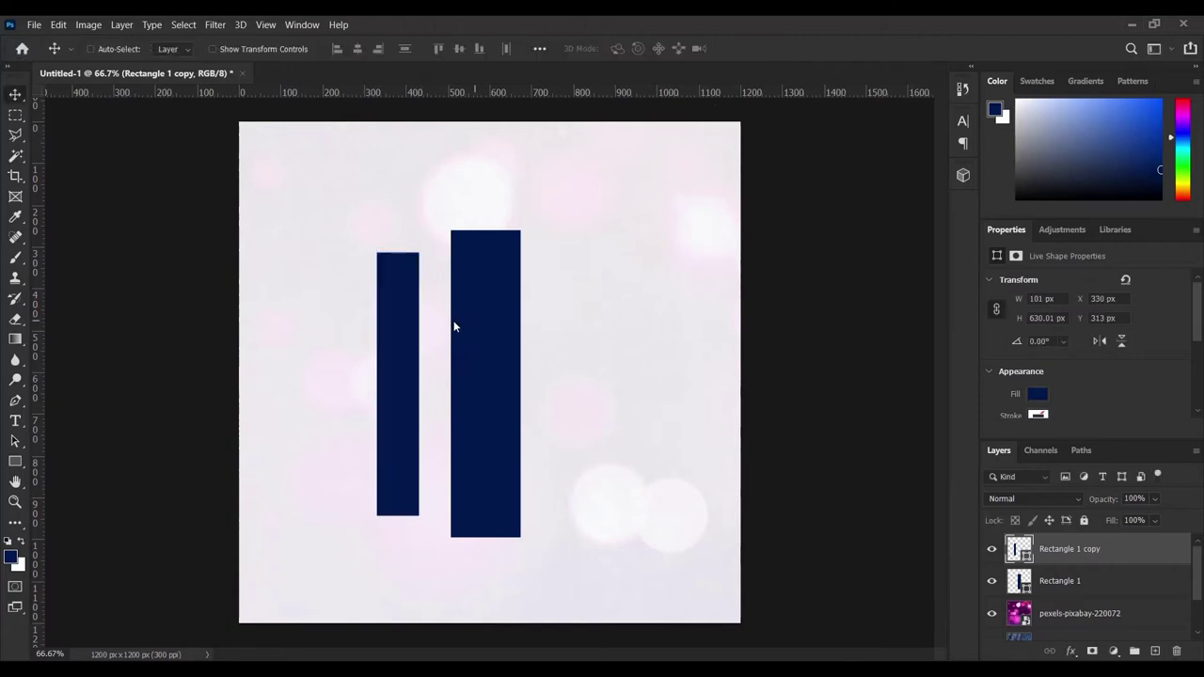
# Step: Duplicate the narrow bar, move it further left, and shrink it to about 74 x 579 px
pyautogui.hotkey('ctrl', 'j')
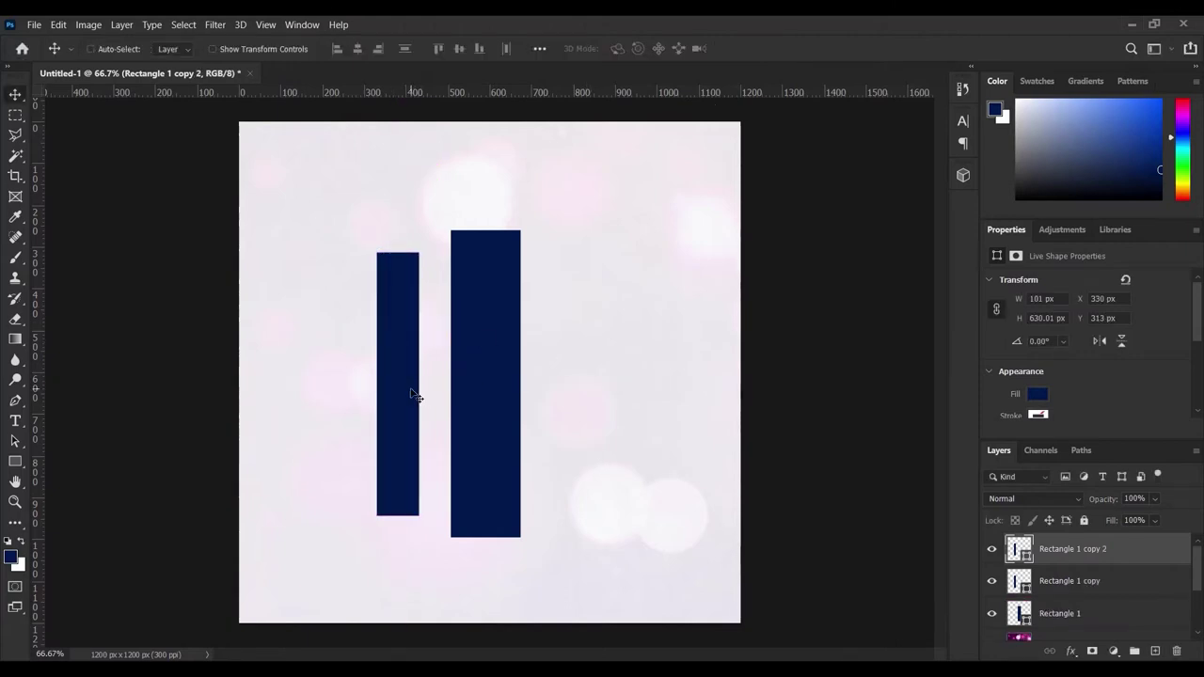
pyautogui.moveTo(411, 394); pyautogui.dragTo(341, 403)
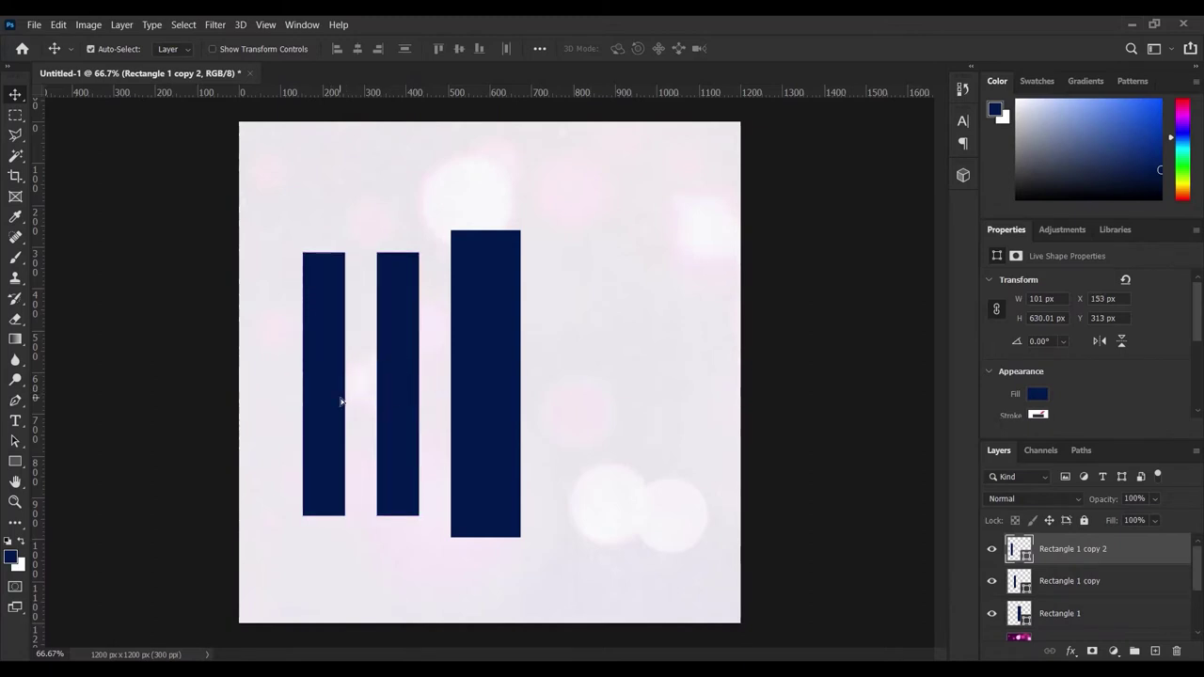
pyautogui.hotkey('ctrl', 't')
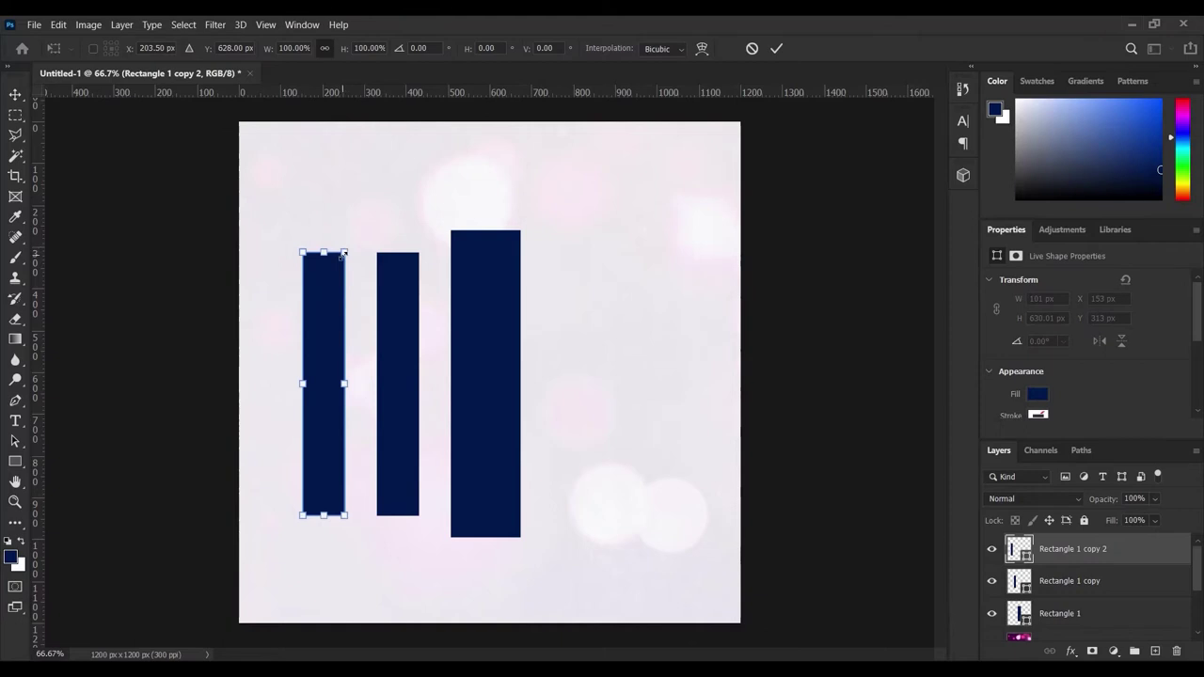
pyautogui.moveTo(343, 253); pyautogui.dragTo(338, 266)
pyautogui.click(780, 49)
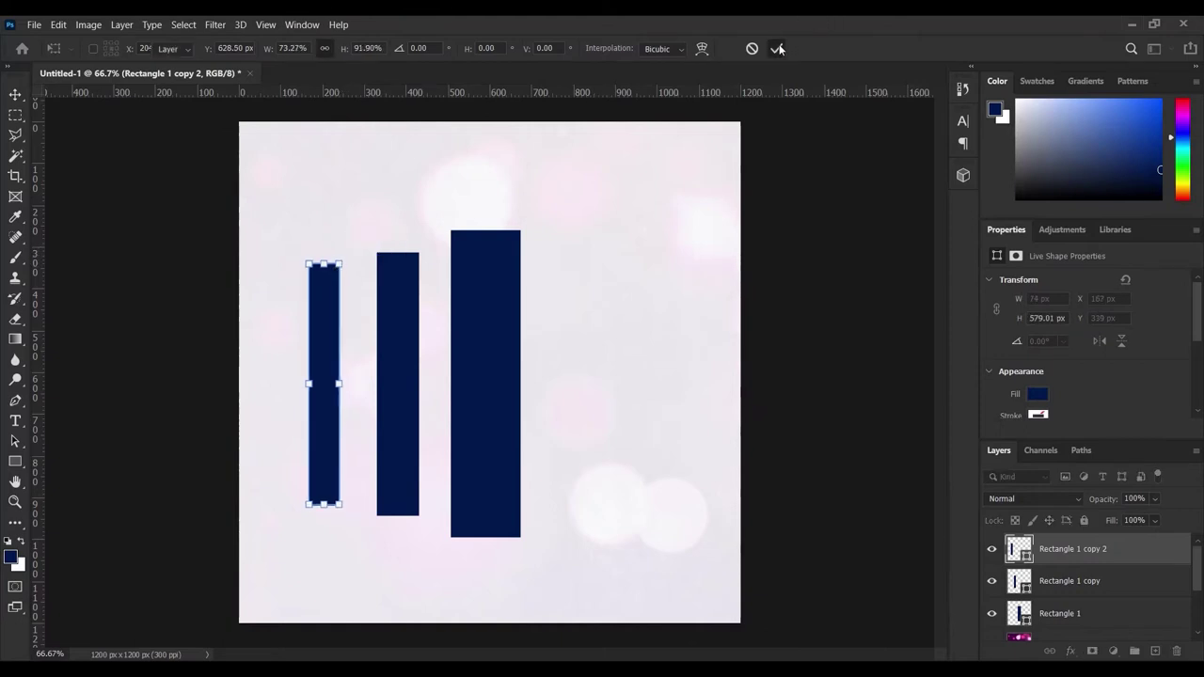
pyautogui.moveTo(333, 301); pyautogui.dragTo(341, 302)
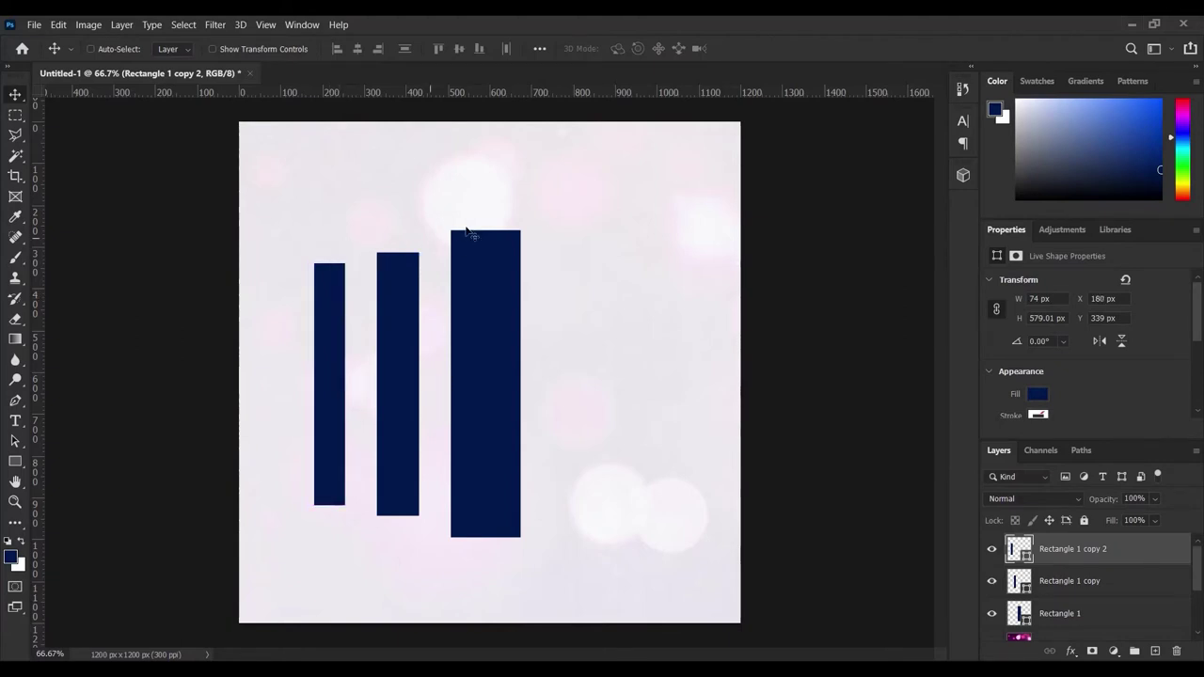
# Step: Shrink both left bars slightly together and move them closer to the tall bar
pyautogui.click(1092, 582)
pyautogui.keyDown('shift'); pyautogui.click(1093, 555); pyautogui.keyUp('shift')
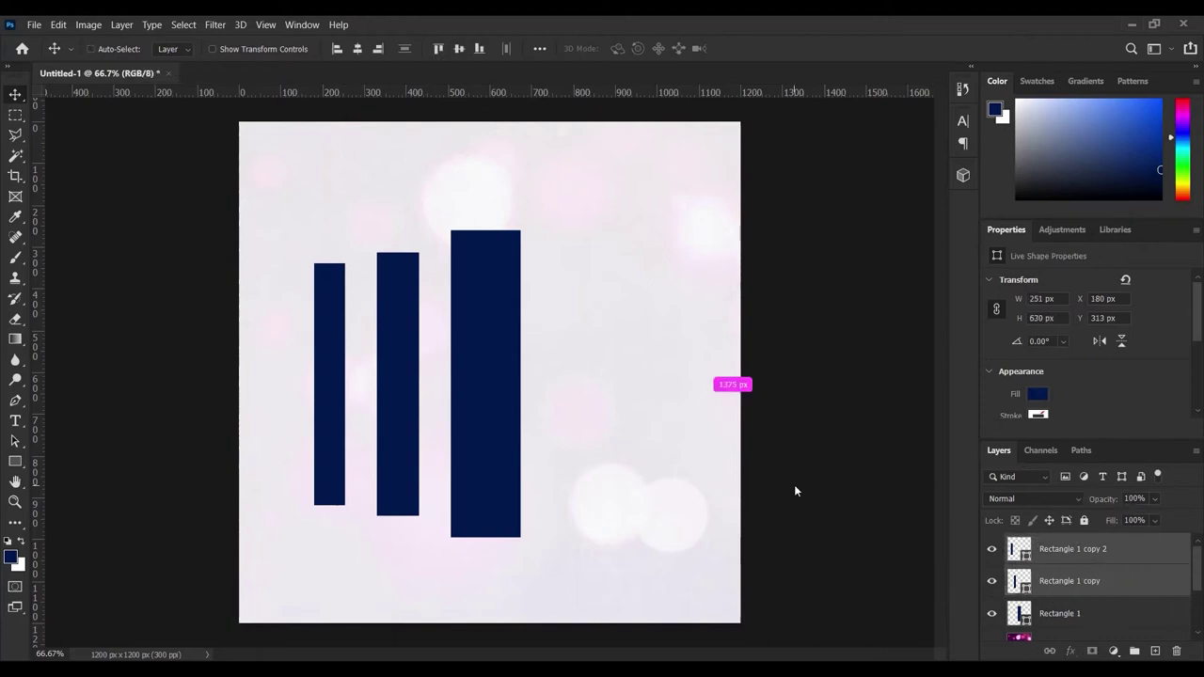
pyautogui.hotkey('ctrl', 't')
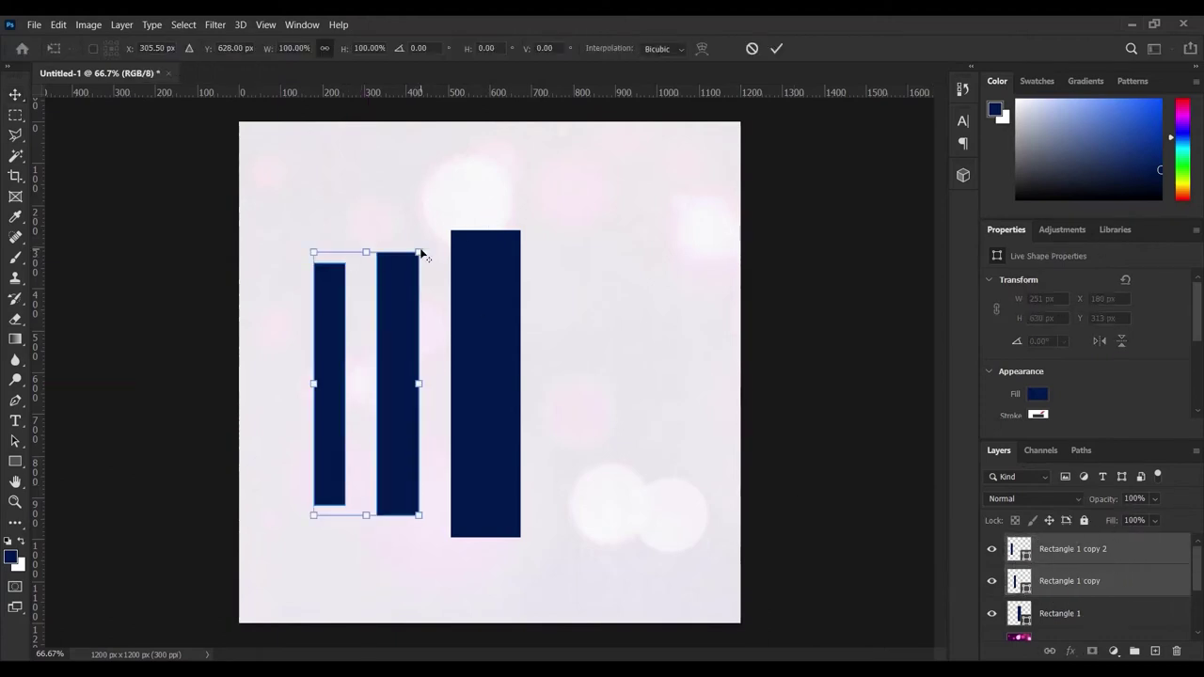
pyautogui.moveTo(419, 252); pyautogui.dragTo(417, 257)
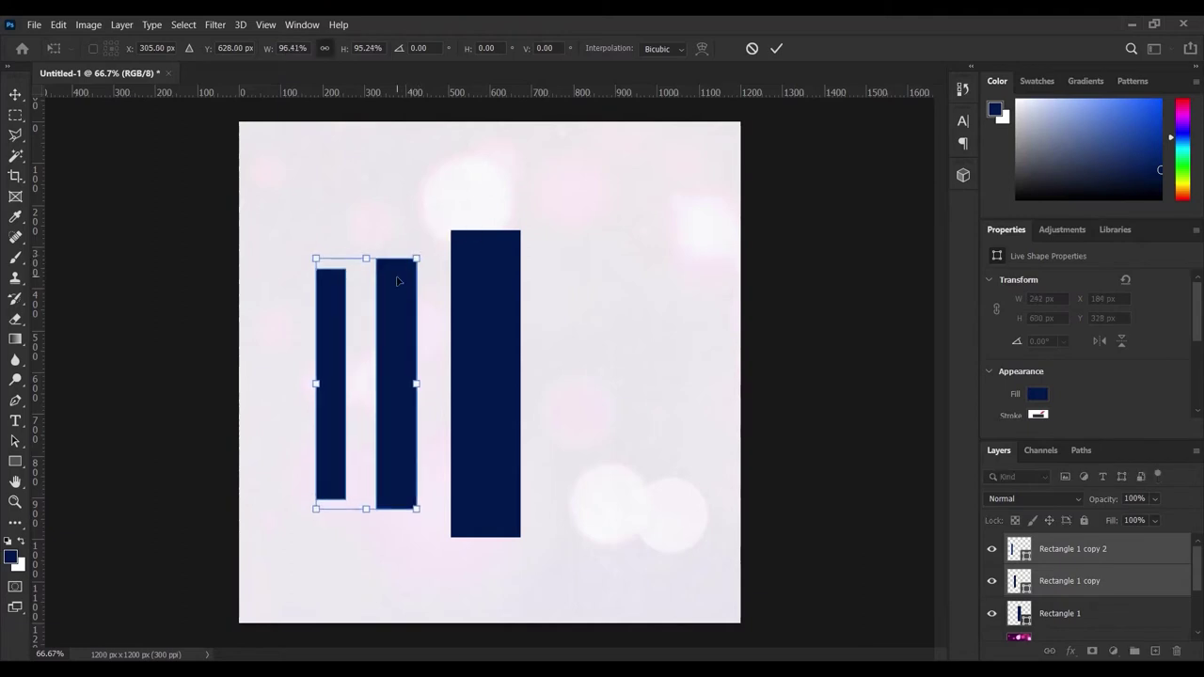
pyautogui.press('Return')
pyautogui.moveTo(406, 284)
pyautogui.mouseDown()
pyautogui.moveTo(428, 280)
pyautogui.moveTo(413, 284)
pyautogui.mouseUp()
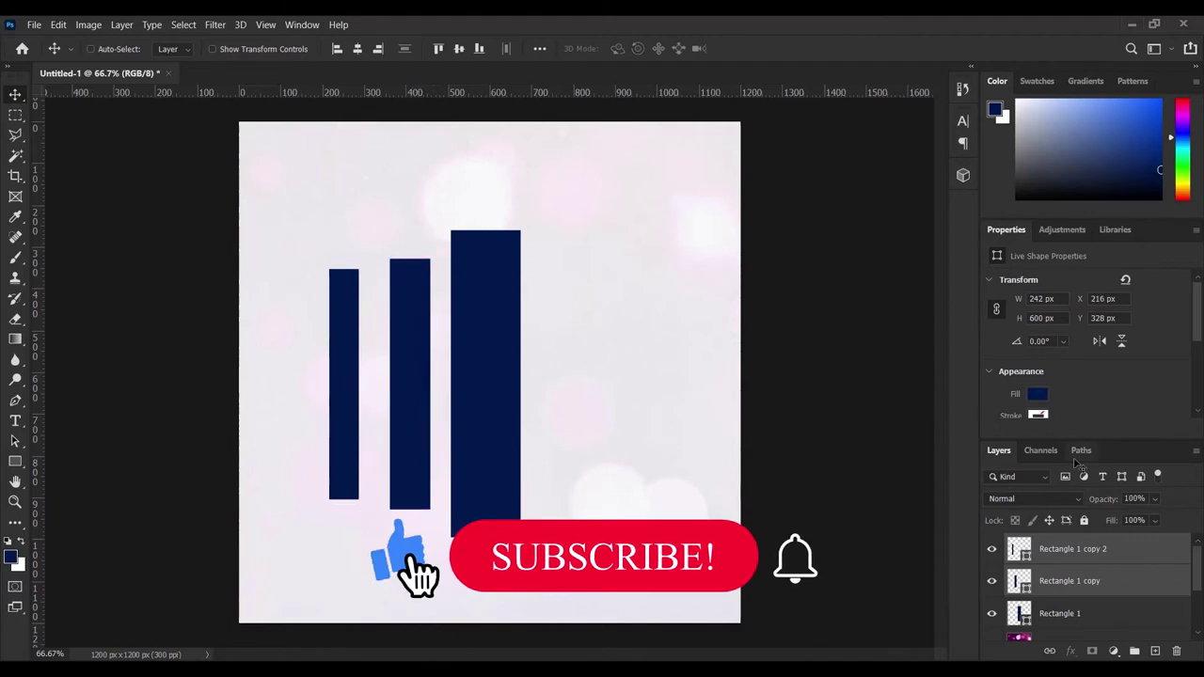
# Step: Resize the leftmost bar to about 95 x 477 px and shift it slightly left
pyautogui.keyDown('ctrl'); pyautogui.click(1069, 580); pyautogui.keyUp('ctrl')
pyautogui.hotkey('ctrl', 't')
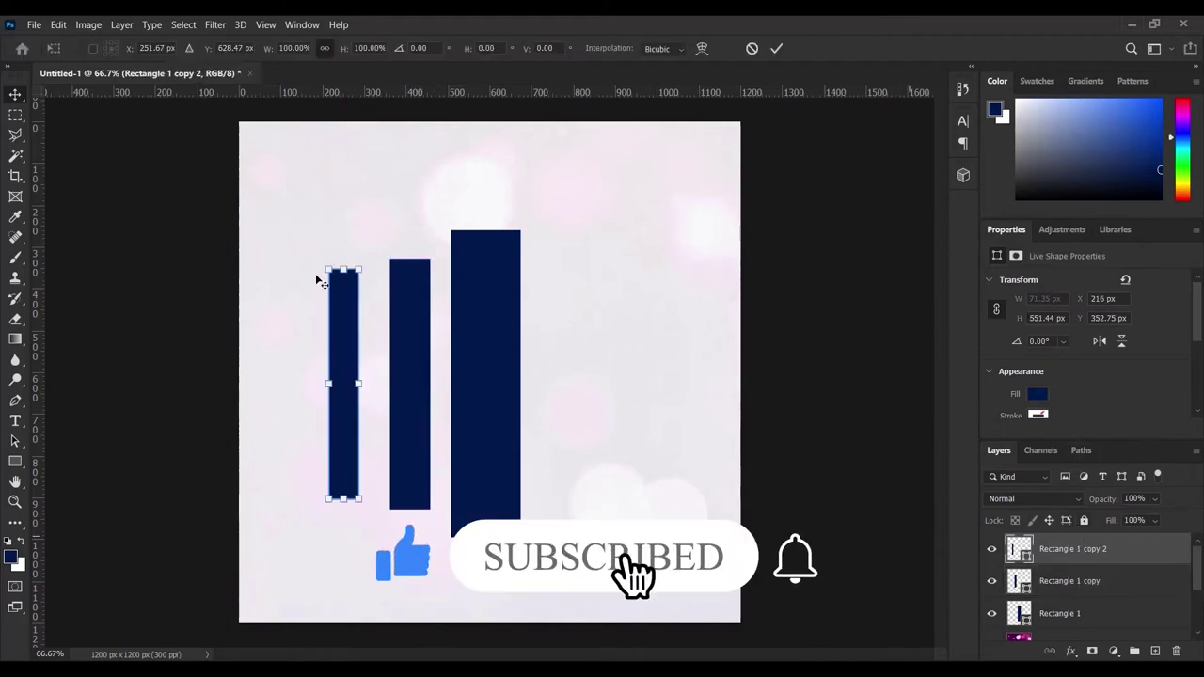
pyautogui.moveTo(358, 268); pyautogui.dragTo(355, 272)
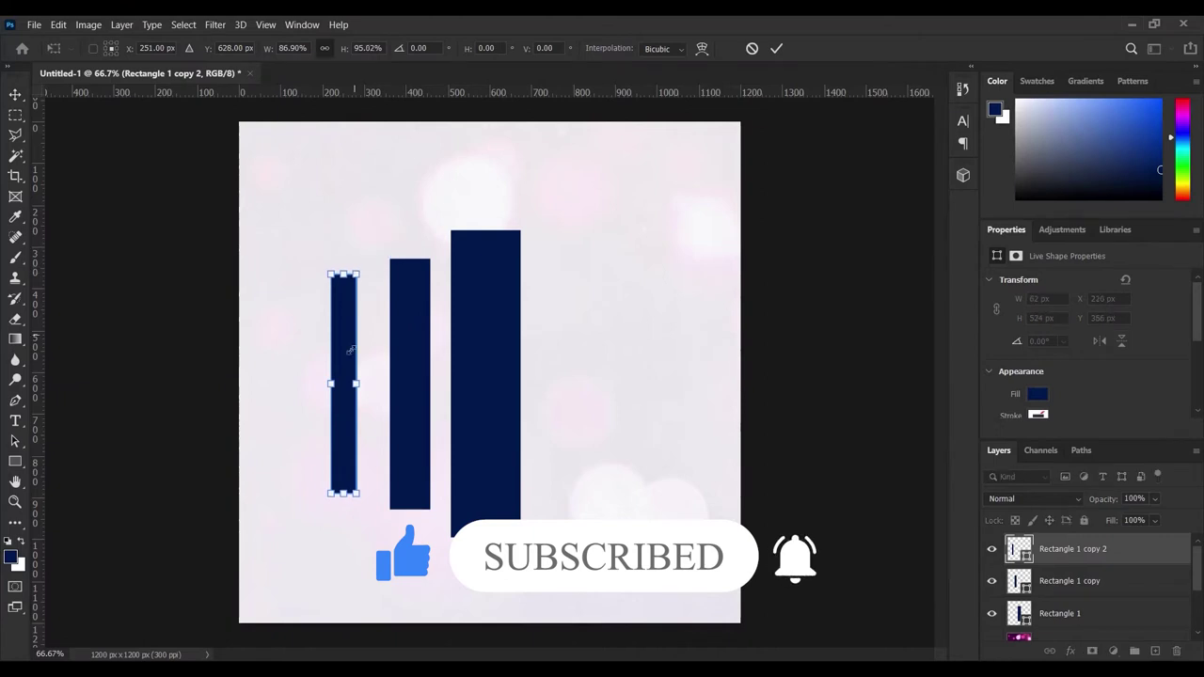
pyautogui.moveTo(330, 384)
pyautogui.mouseDown()
pyautogui.moveTo(309, 384)
pyautogui.moveTo(321, 385)
pyautogui.mouseUp()
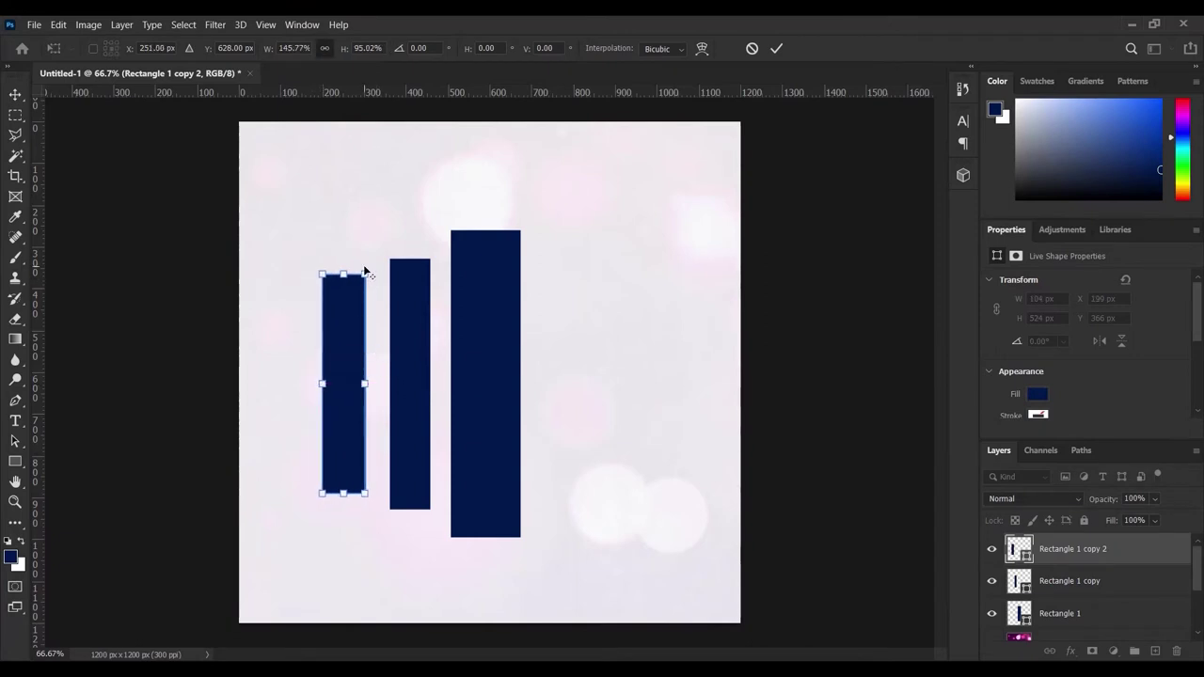
pyautogui.moveTo(363, 272); pyautogui.dragTo(357, 275)
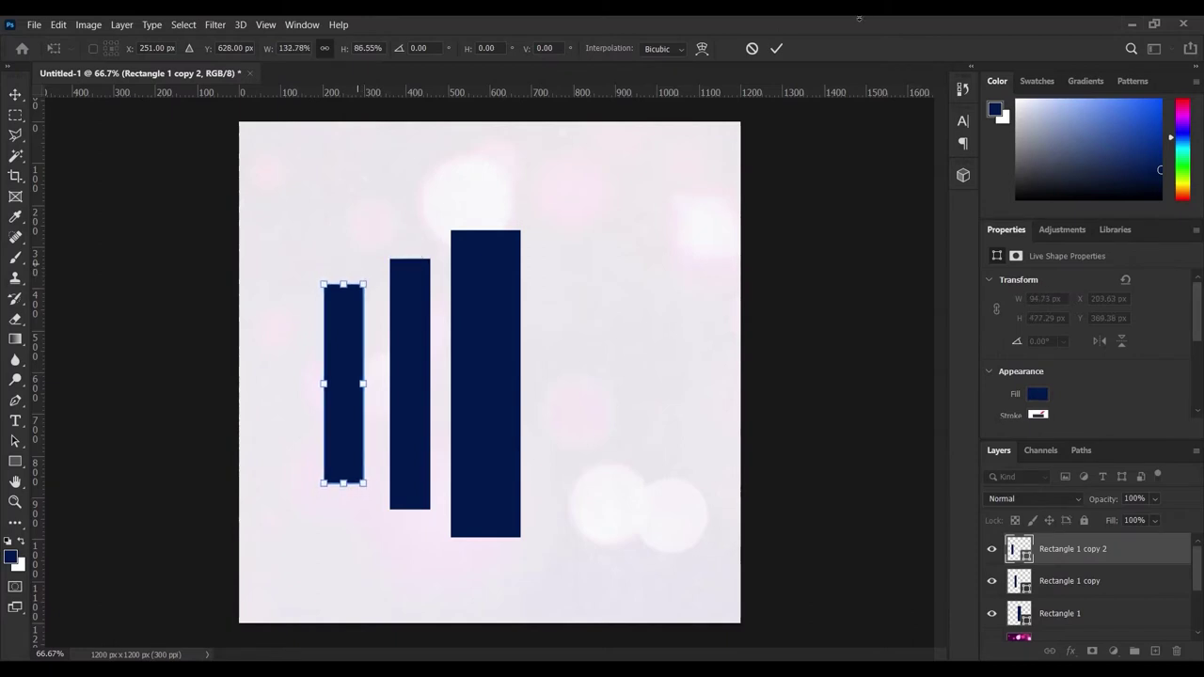
pyautogui.click(776, 48)
pyautogui.moveTo(354, 331); pyautogui.dragTo(338, 340)
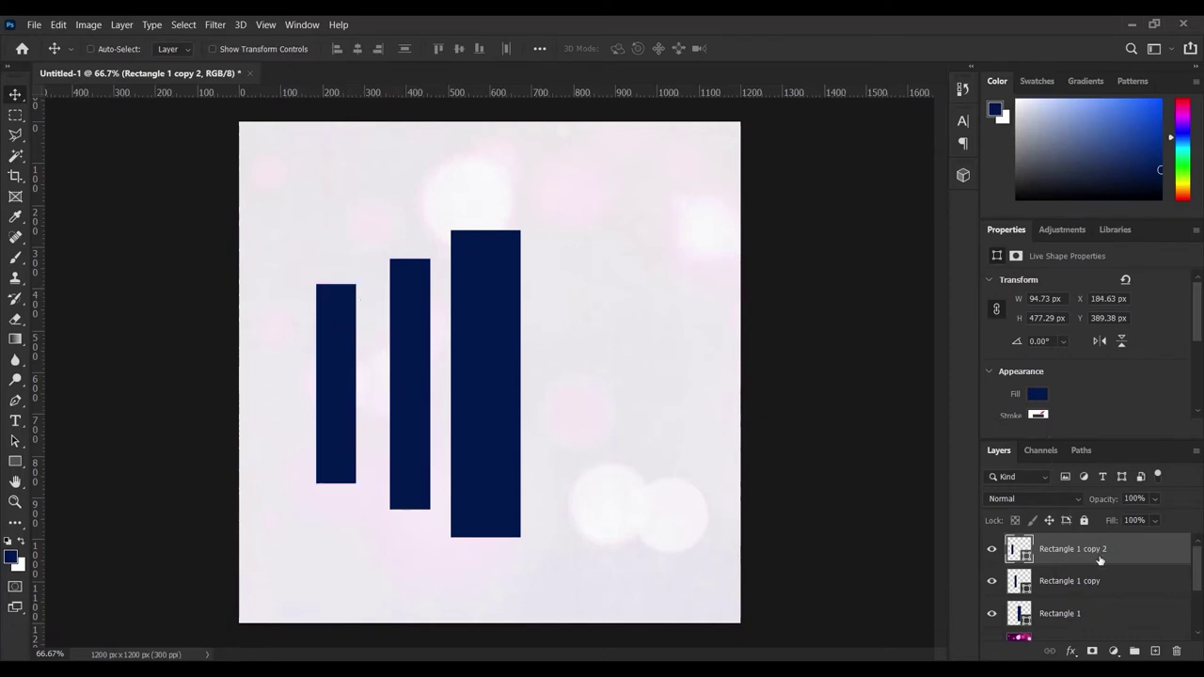
# Step: Distribute the three bars evenly, group them as Group 1, and duplicate the group
pyautogui.keyDown('shift'); pyautogui.click(1102, 622); pyautogui.keyUp('shift')
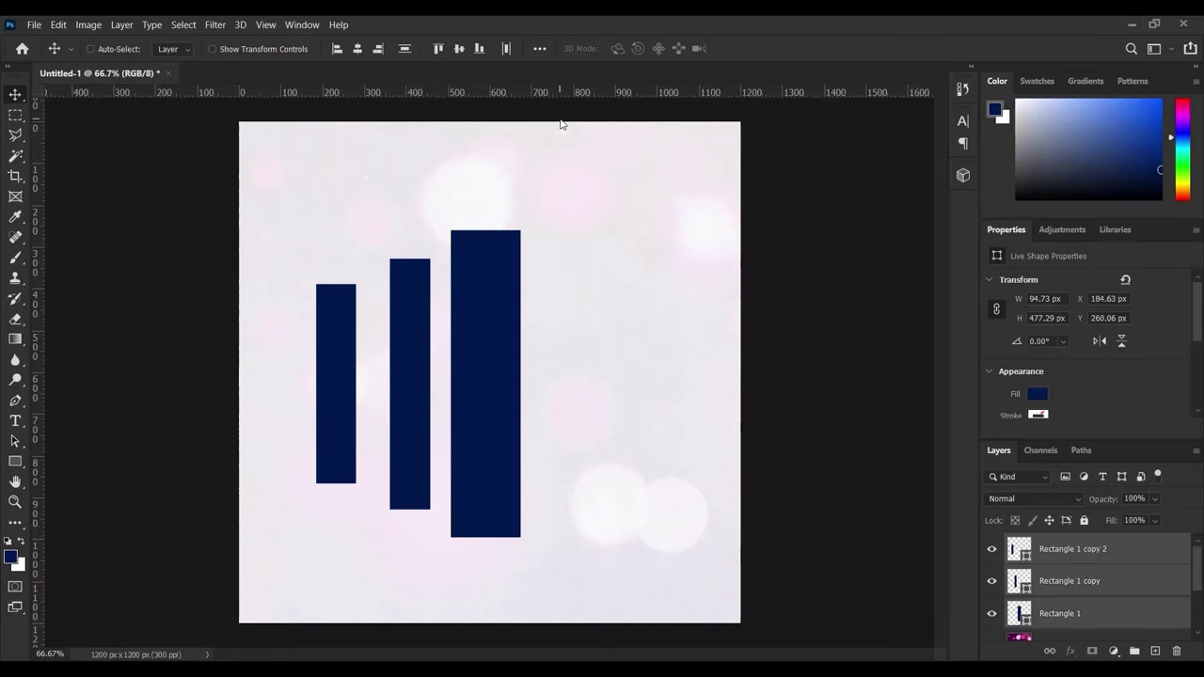
pyautogui.click(505, 52)
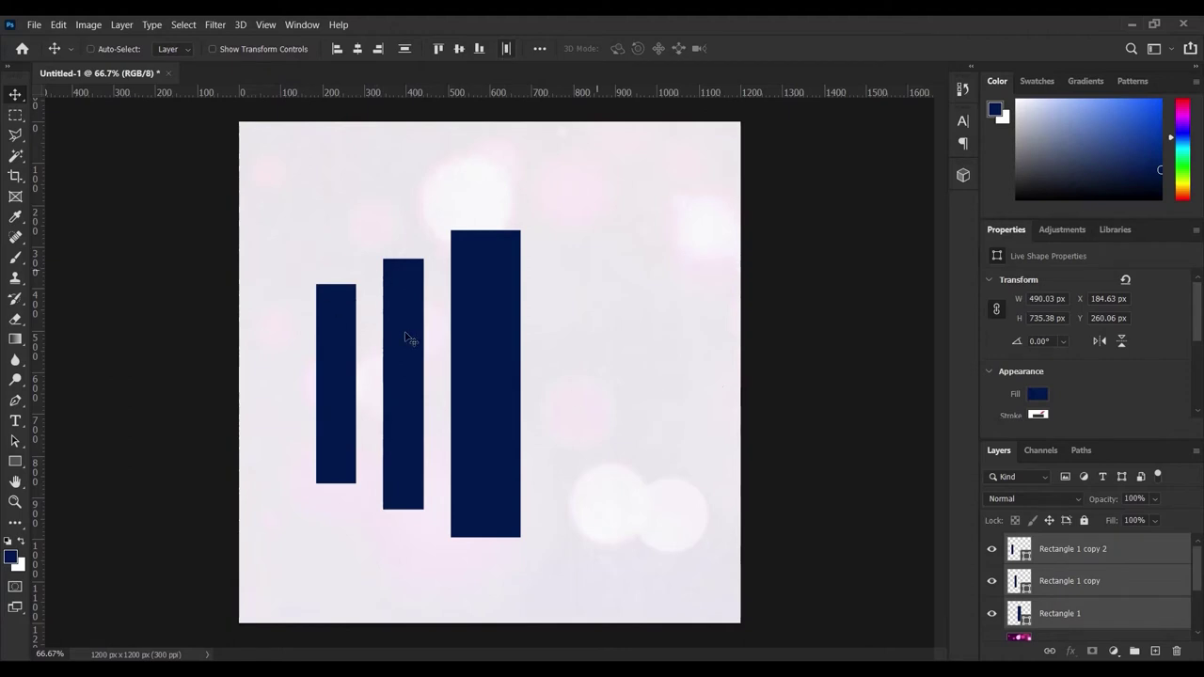
pyautogui.press('ctrl')
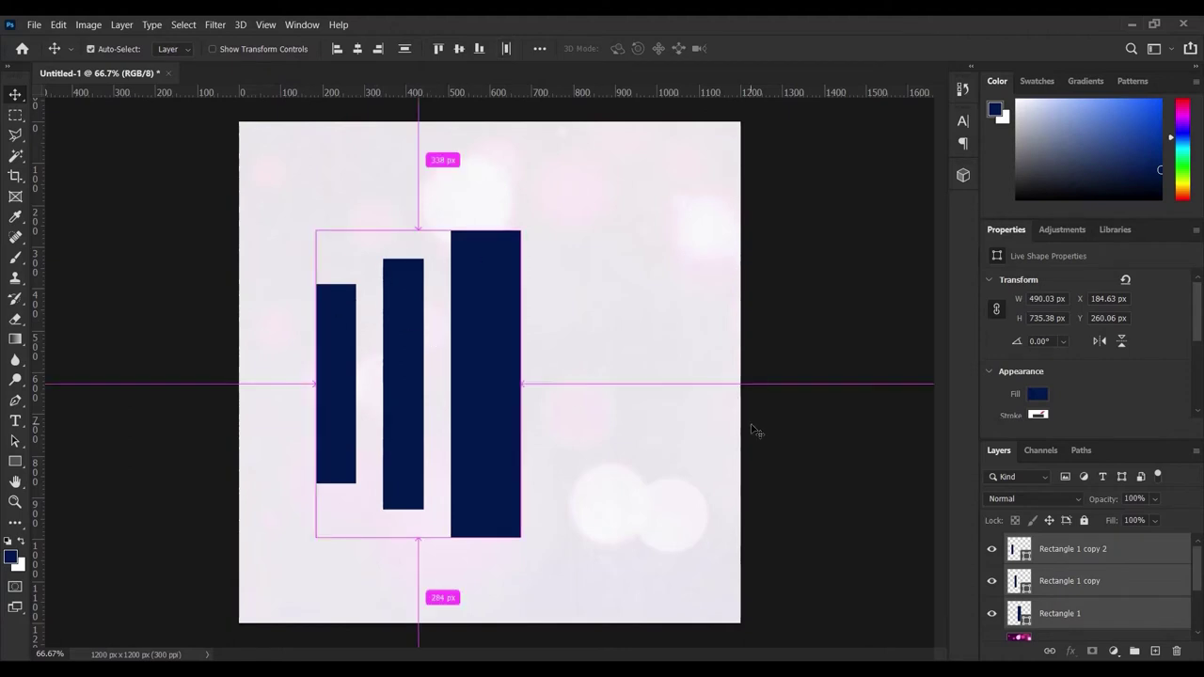
pyautogui.hotkey('ctrl', 'g')
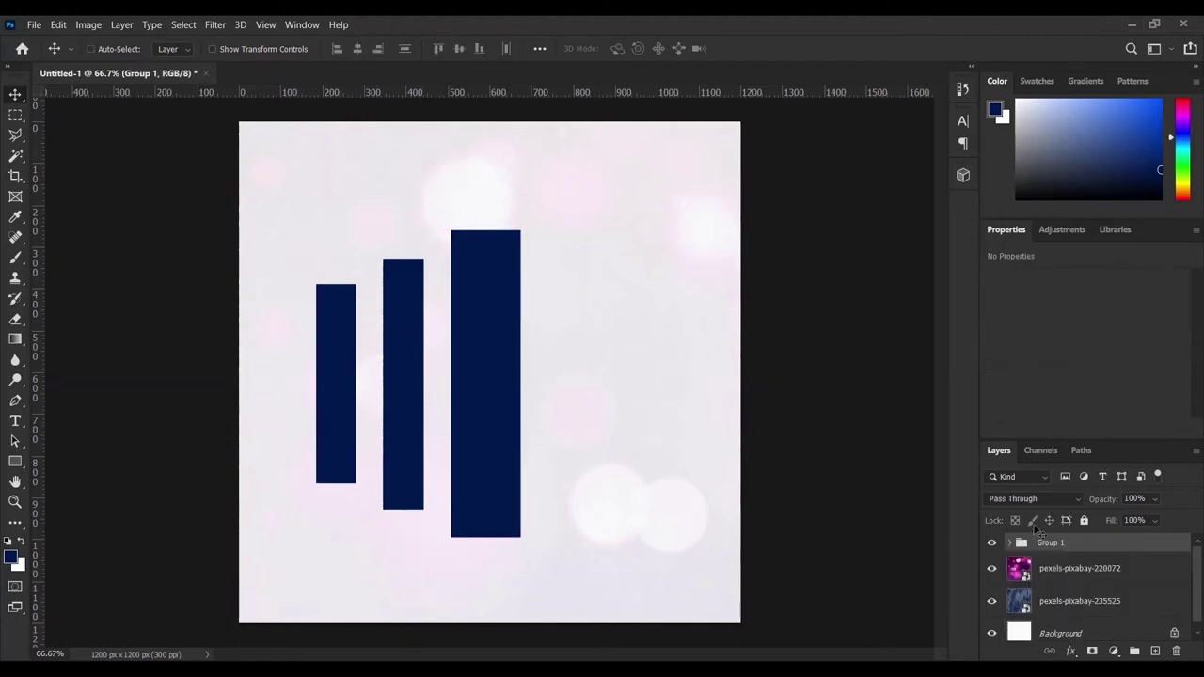
pyautogui.hotkey('ctrl', 'j')
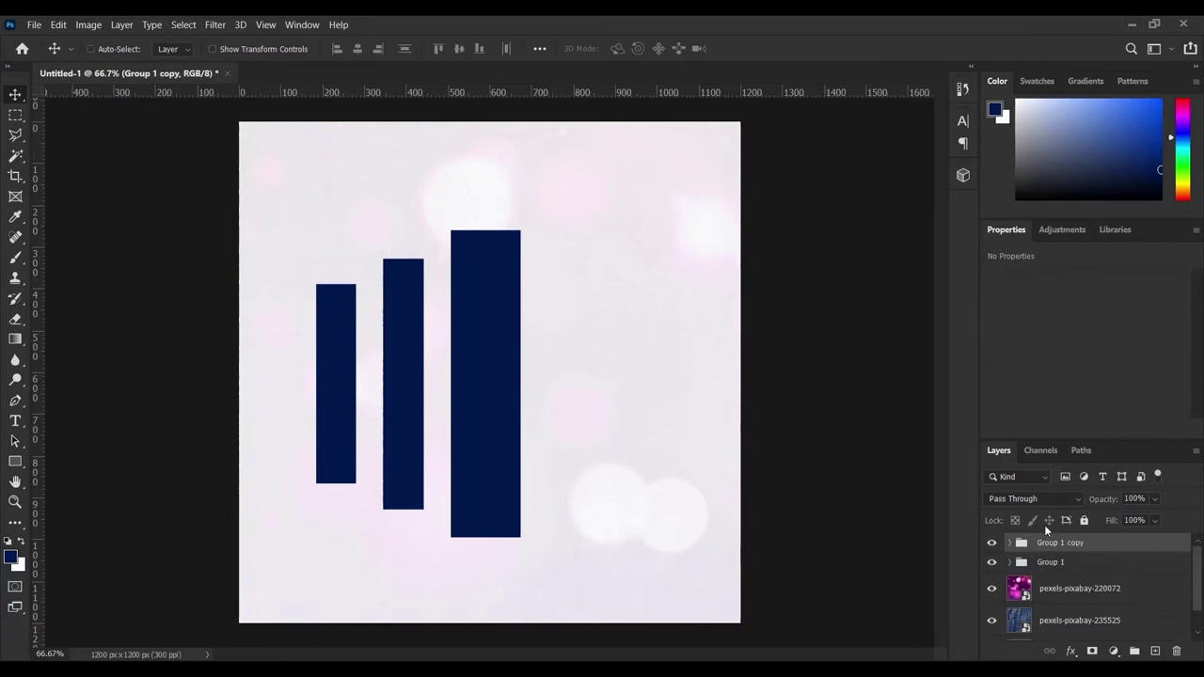
# Step: Flip the Group 1 copy horizontally and place it right of the centre bar at equal 17 px spacing
pyautogui.moveTo(499, 423); pyautogui.dragTo(711, 448)
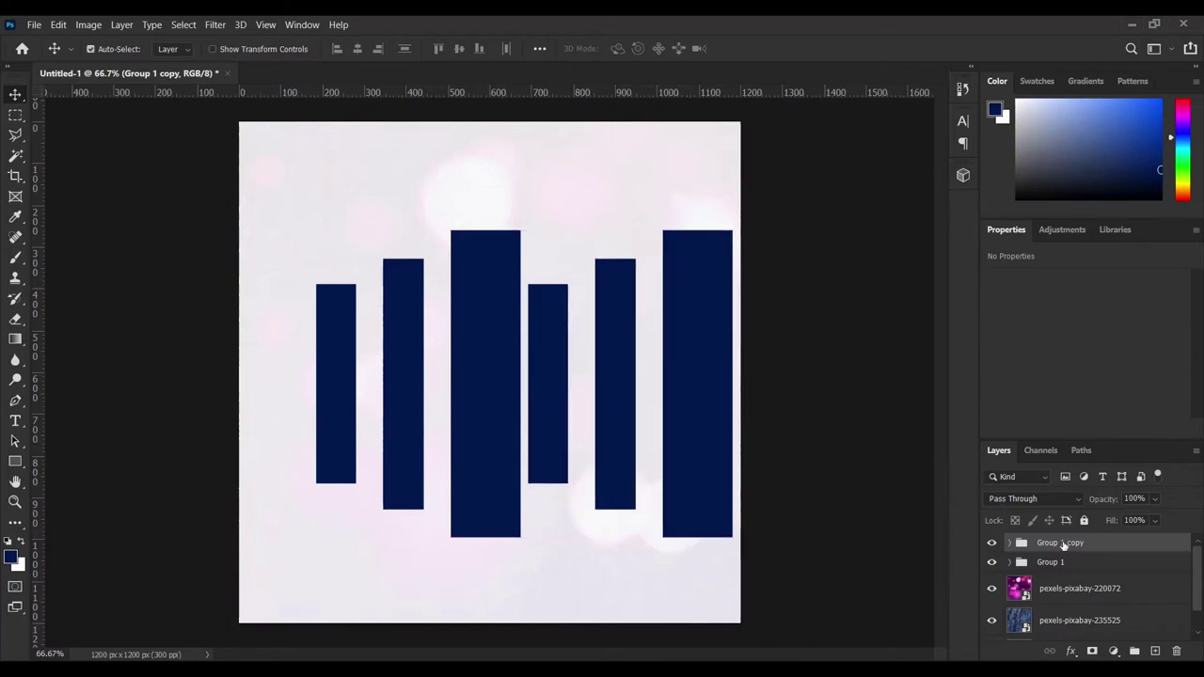
pyautogui.hotkey('ctrl', 't')
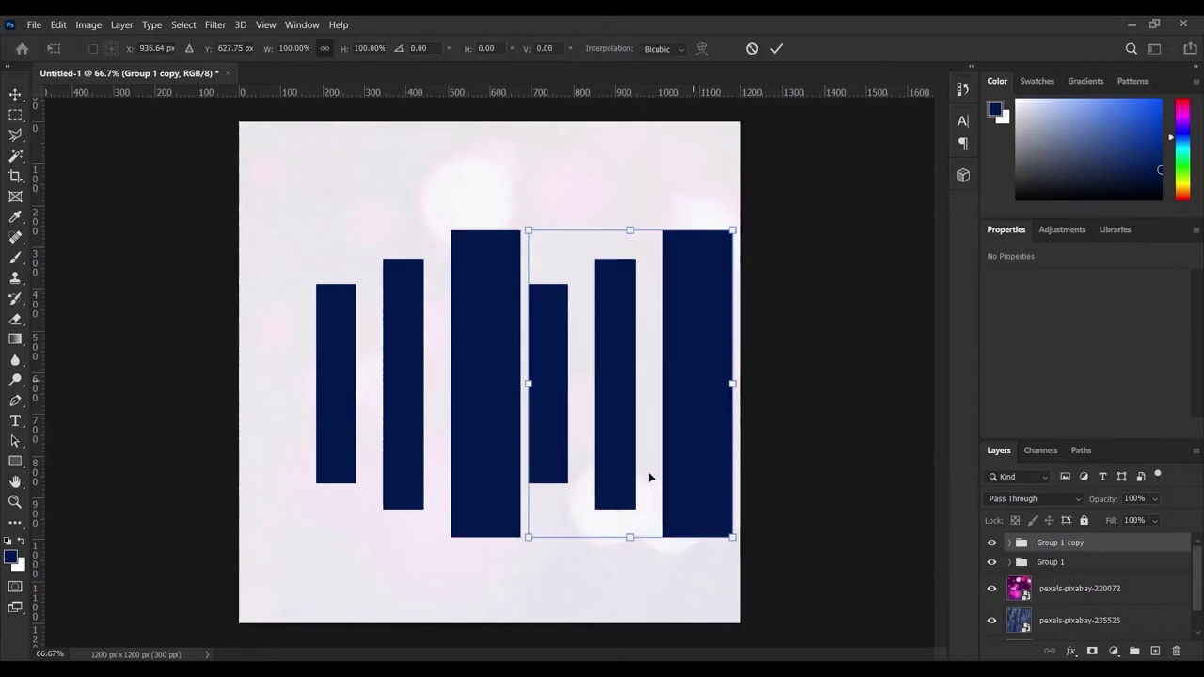
pyautogui.rightClick(651, 394)
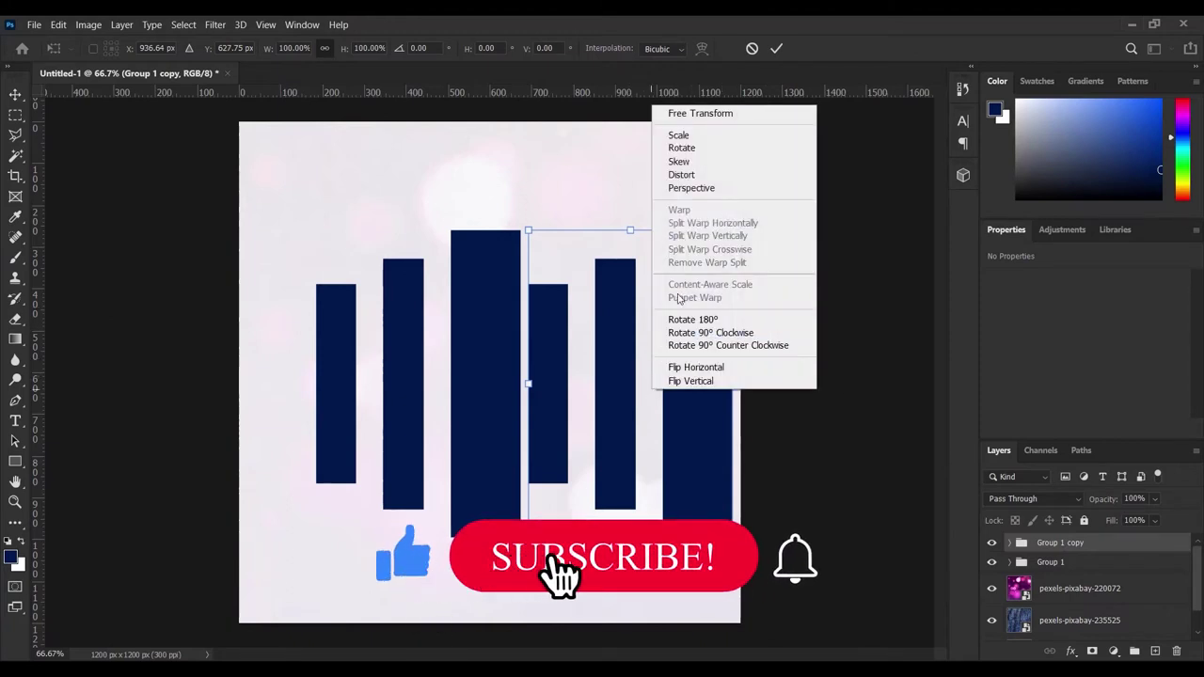
pyautogui.click(695, 368)
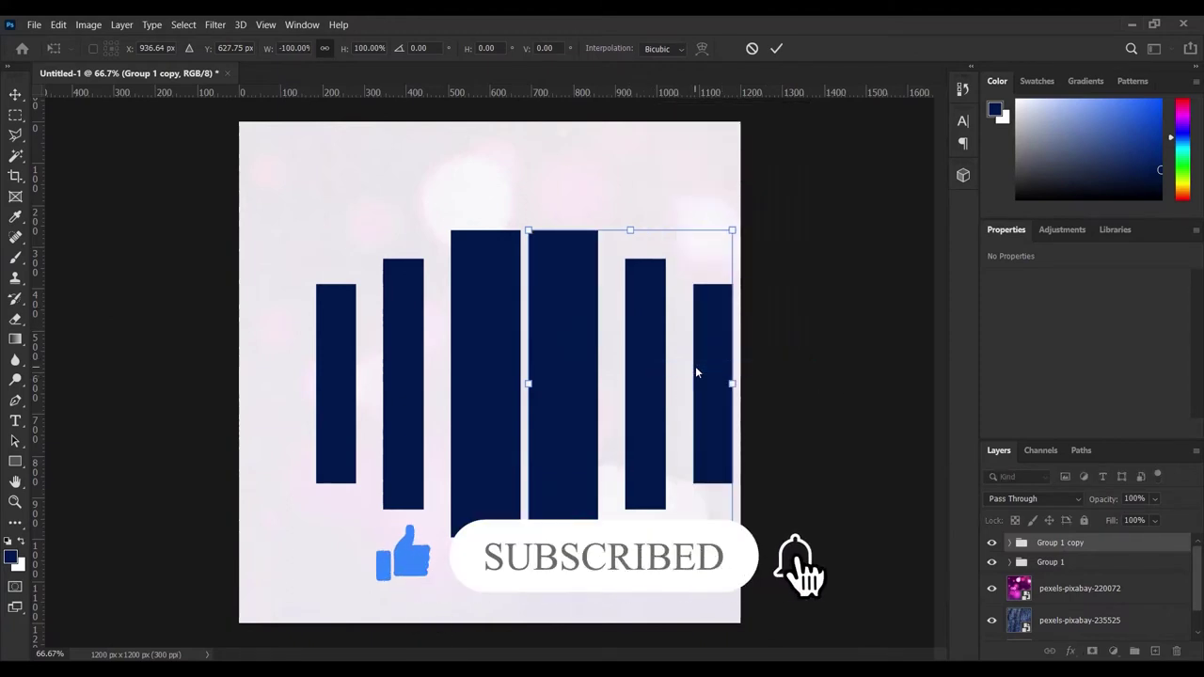
pyautogui.click(780, 49)
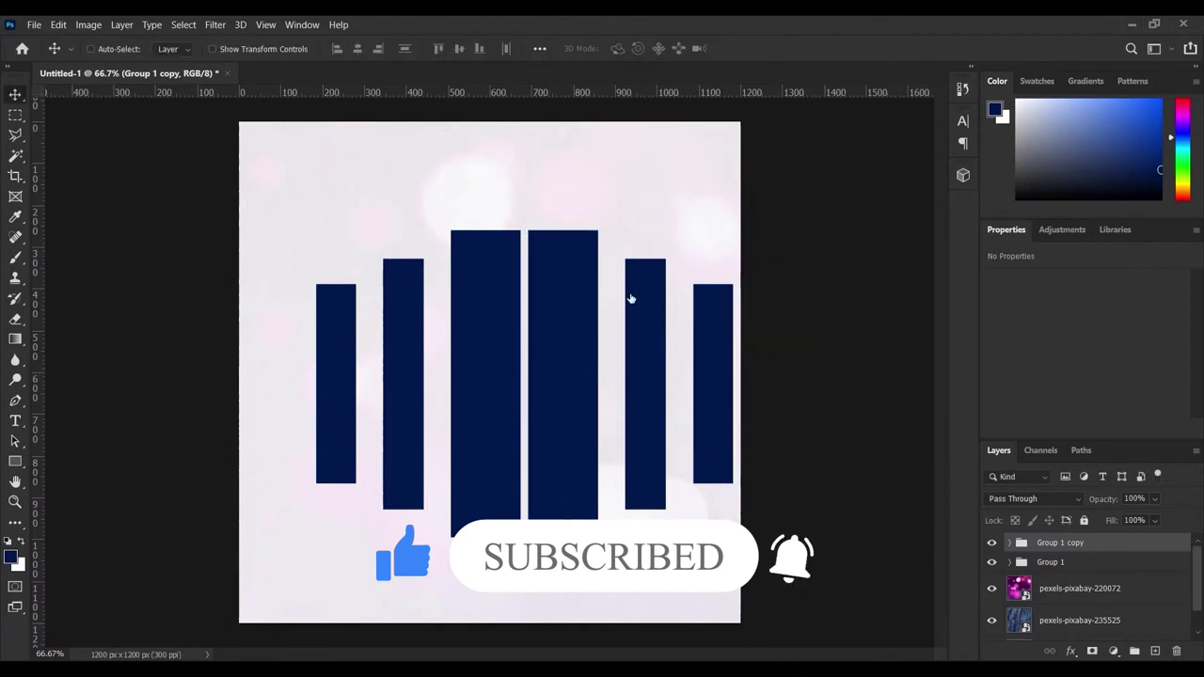
pyautogui.moveTo(577, 350); pyautogui.dragTo(563, 348)
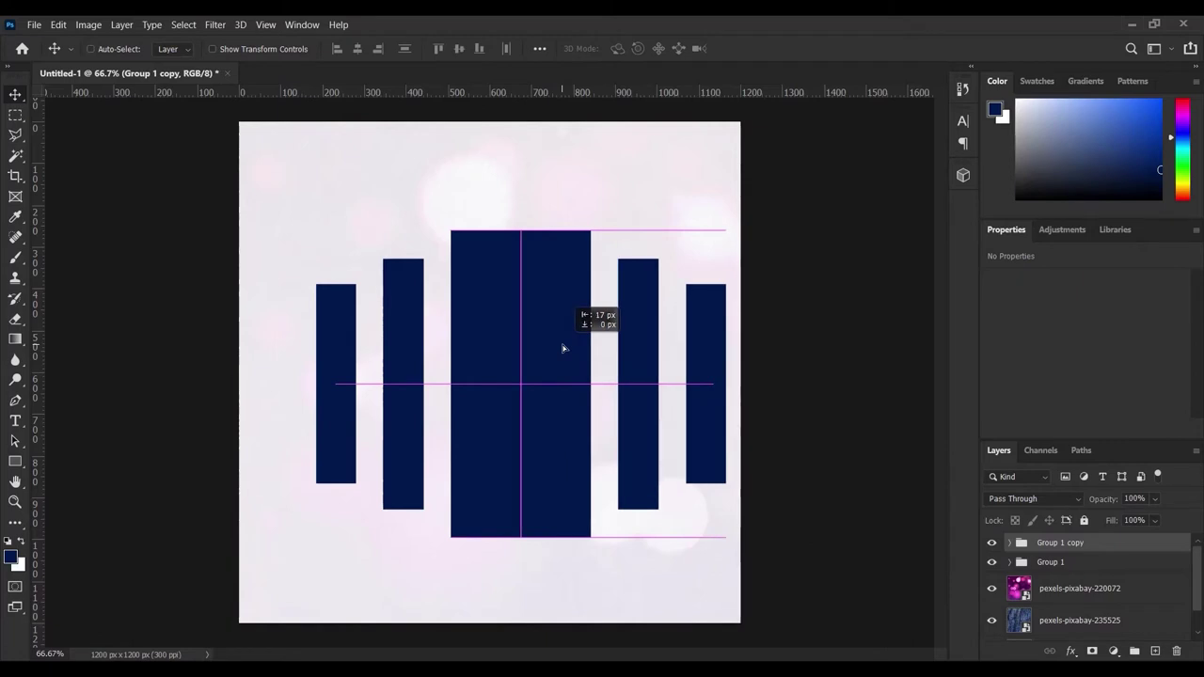
pyautogui.moveTo(562, 348); pyautogui.dragTo(565, 289)
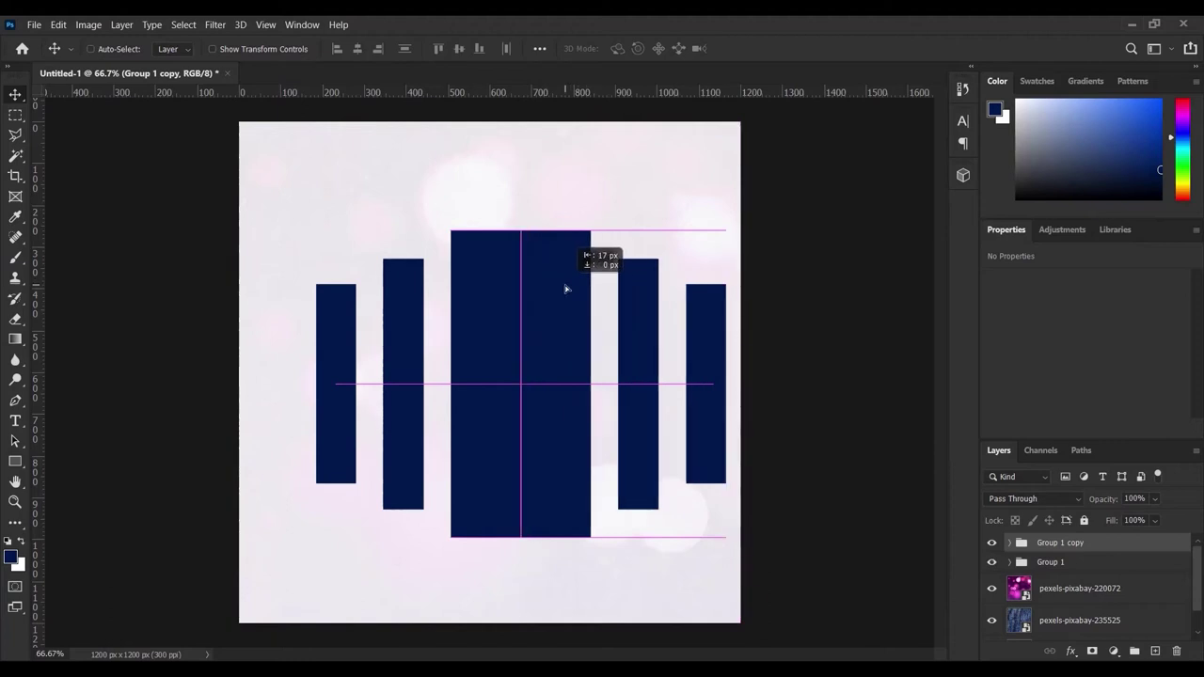
pyautogui.moveTo(565, 289); pyautogui.dragTo(567, 289)
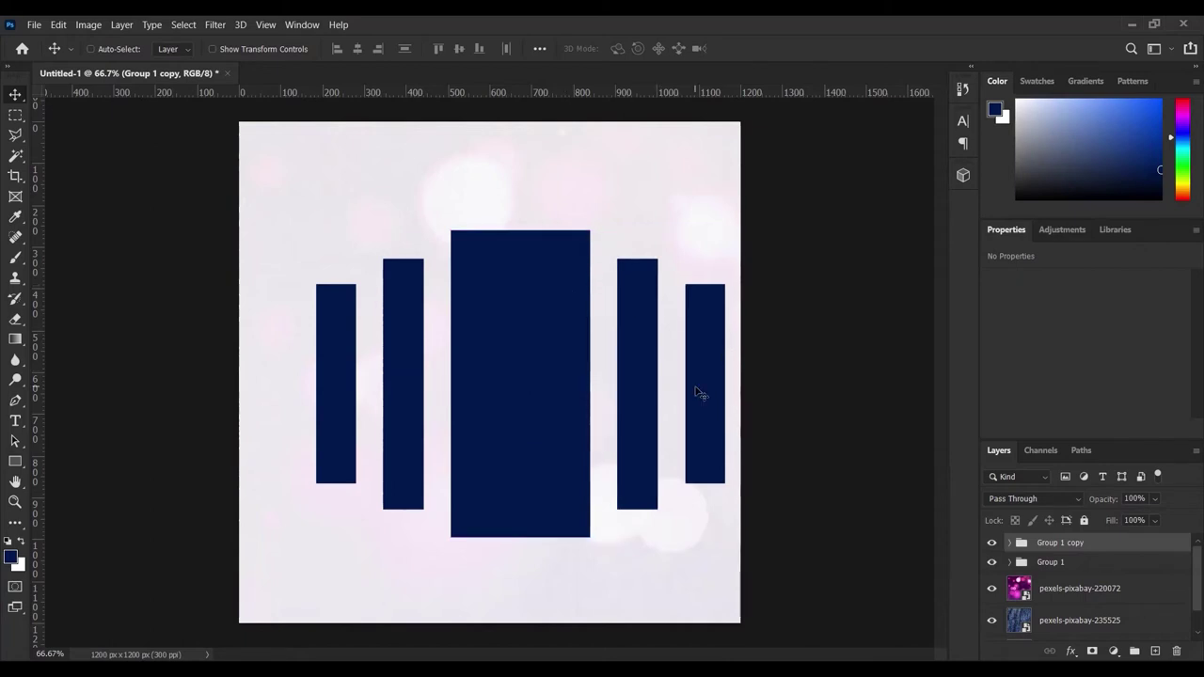
# Step: Nudge the right bars 1 px left and group both bar groups into Group 2
pyautogui.press('Left')
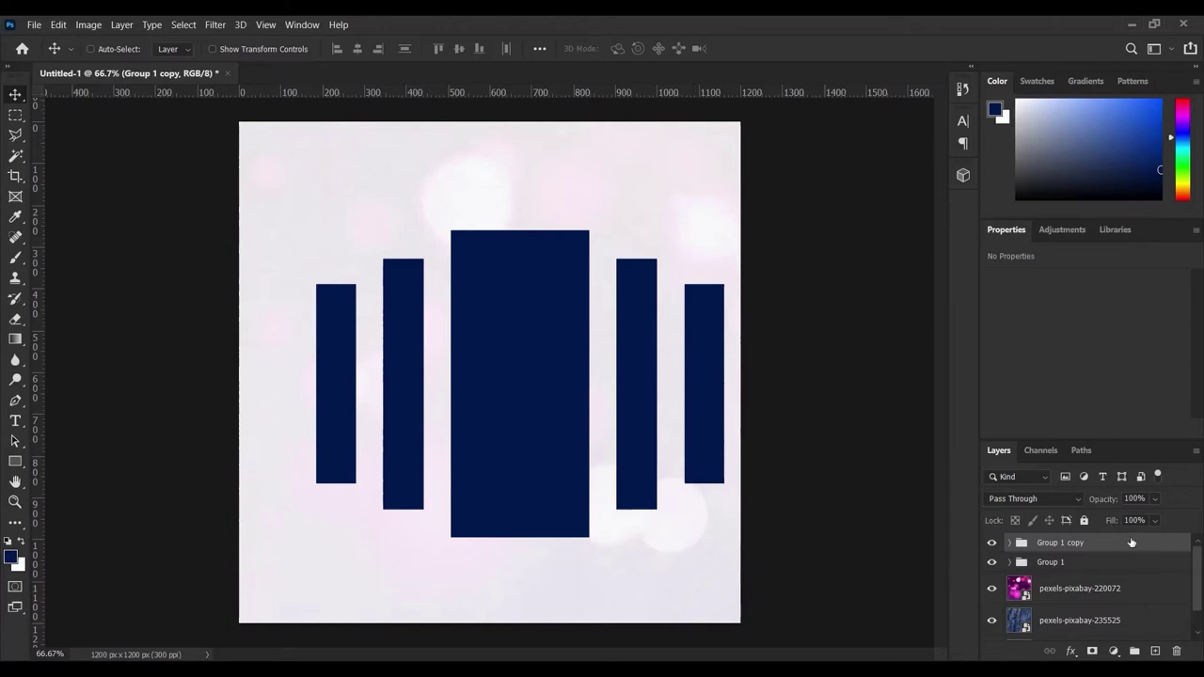
pyautogui.press('ctrl')
pyautogui.keyDown('ctrl'); pyautogui.click(1077, 569); pyautogui.keyUp('ctrl')
pyautogui.hotkey('ctrl', 'g')
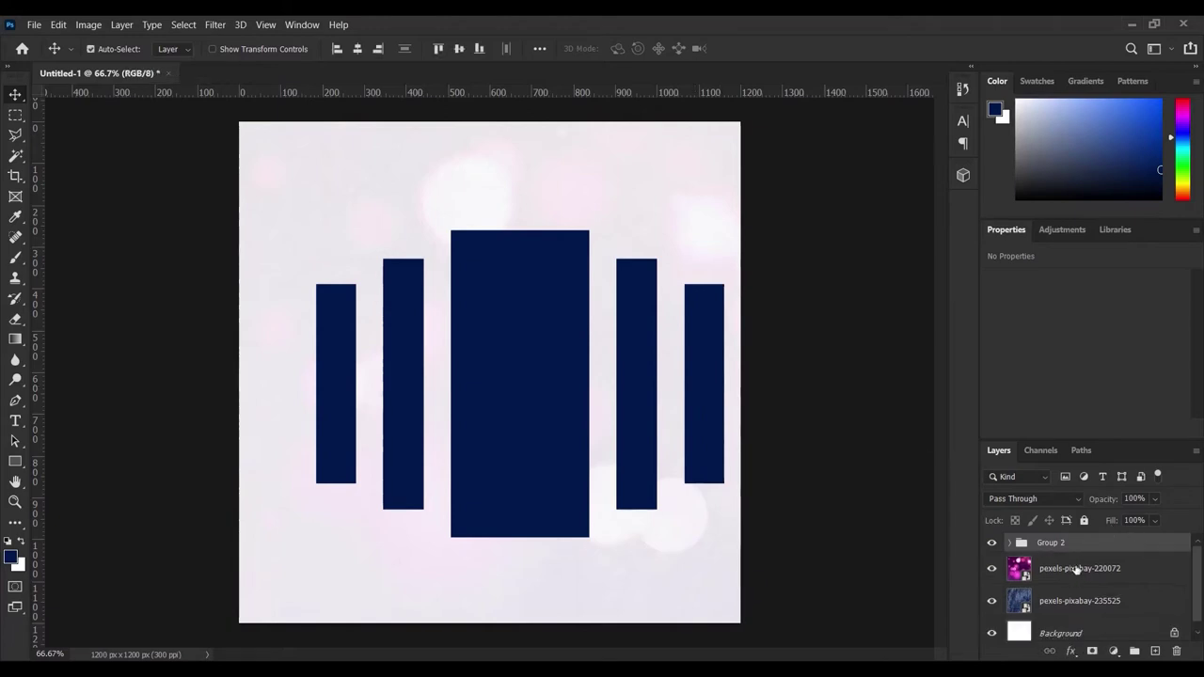
# Step: Centre Group 2 horizontally and vertically on the canvas, then deselect
pyautogui.hotkey('ctrl', 'a')
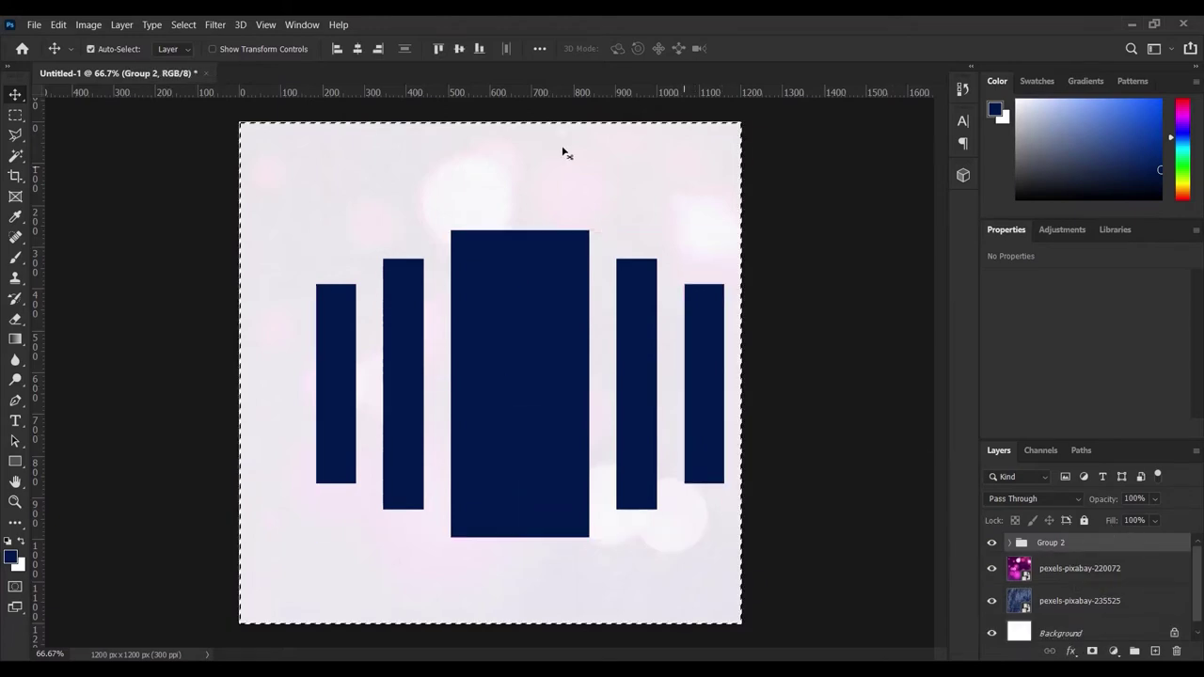
pyautogui.click(358, 47)
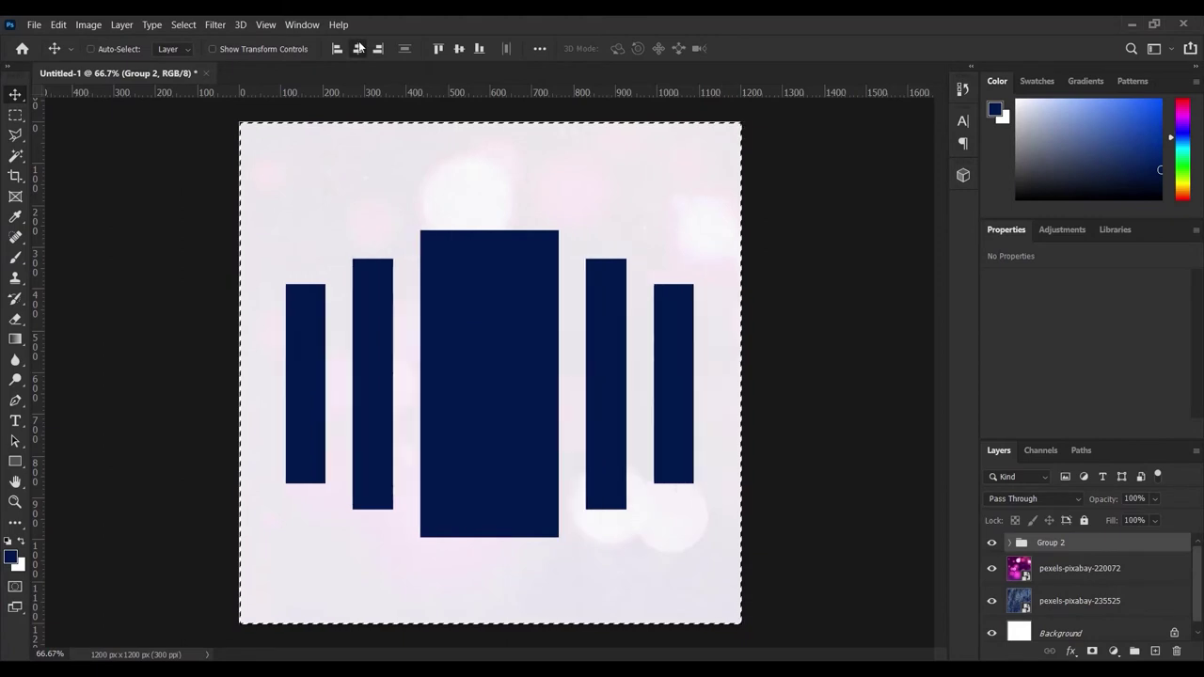
pyautogui.click(460, 49)
pyautogui.hotkey('ctrl', 'd')
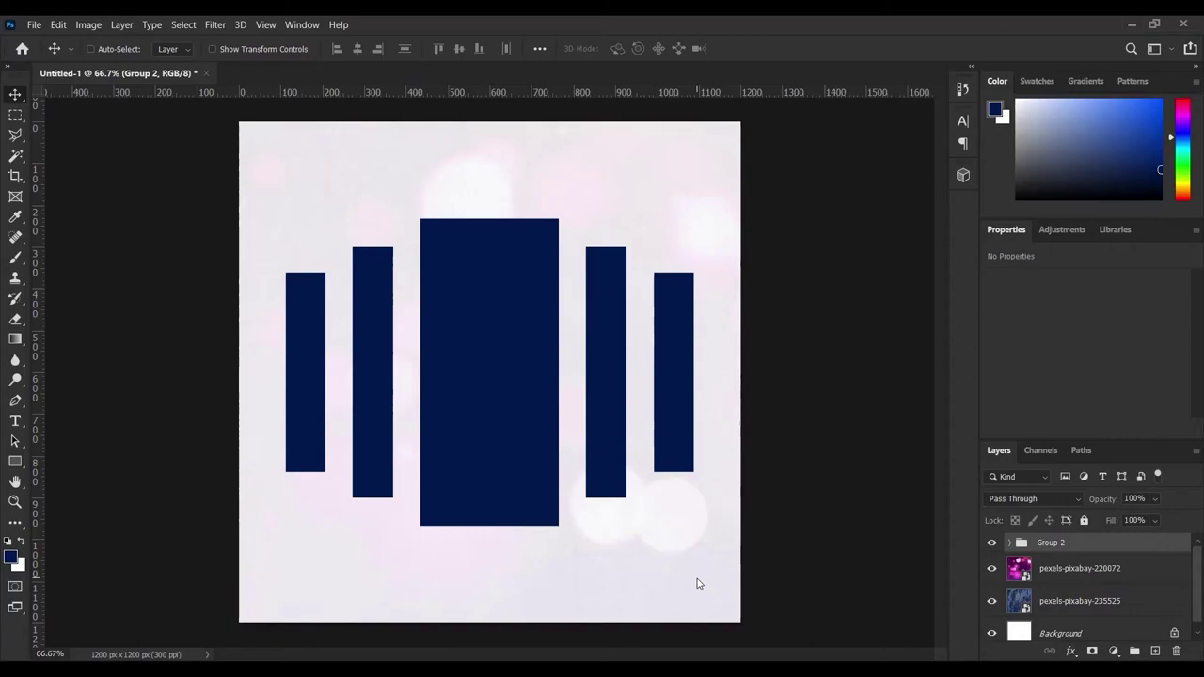
pyautogui.hotkey('alt', 'Tab')
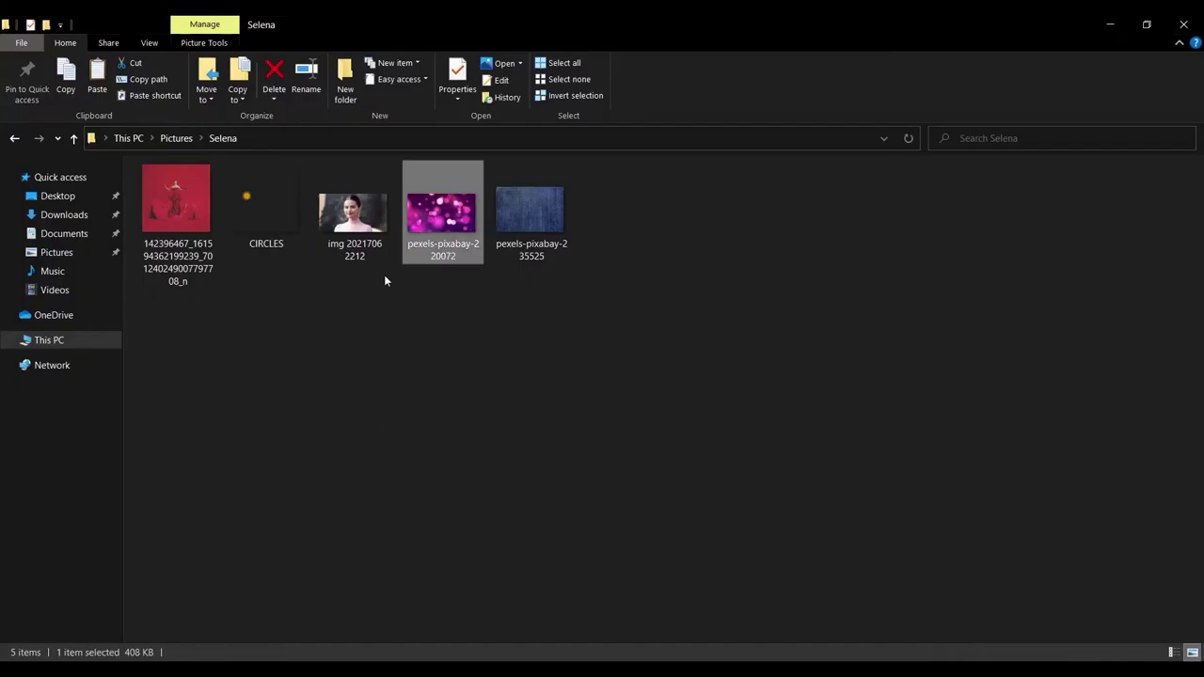
# Step: Drag the red portrait image from File Explorer onto the Photoshop canvas
pyautogui.click(174, 213)
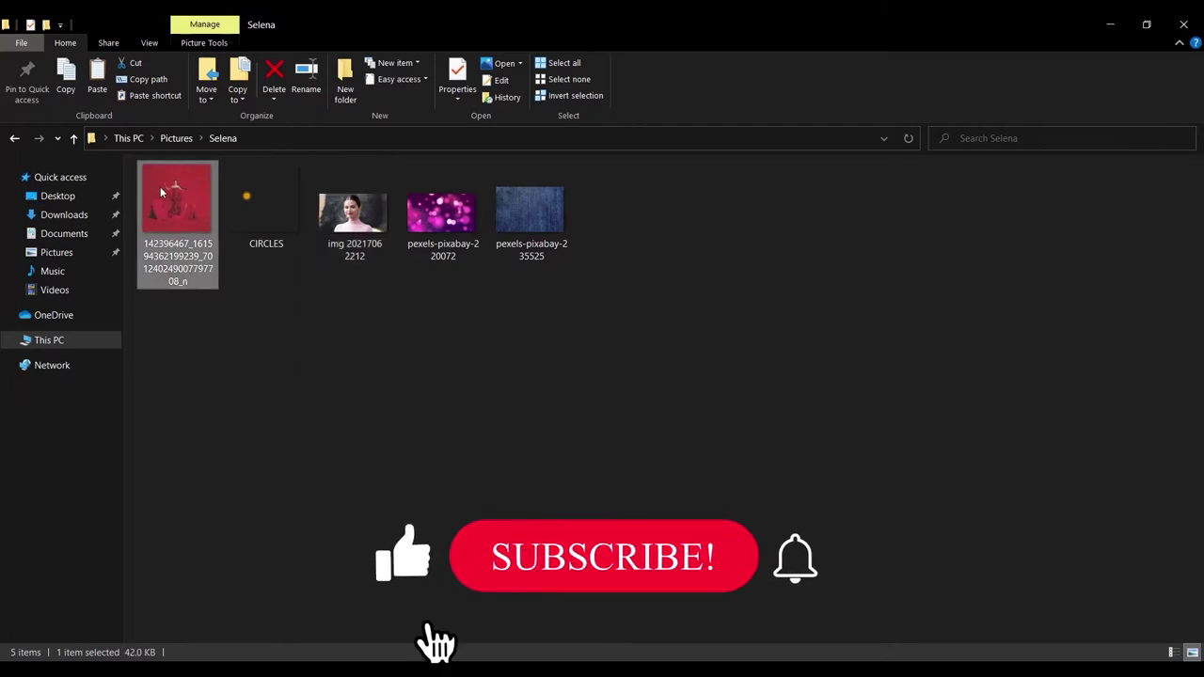
pyautogui.moveTo(161, 192); pyautogui.dragTo(481, 405)
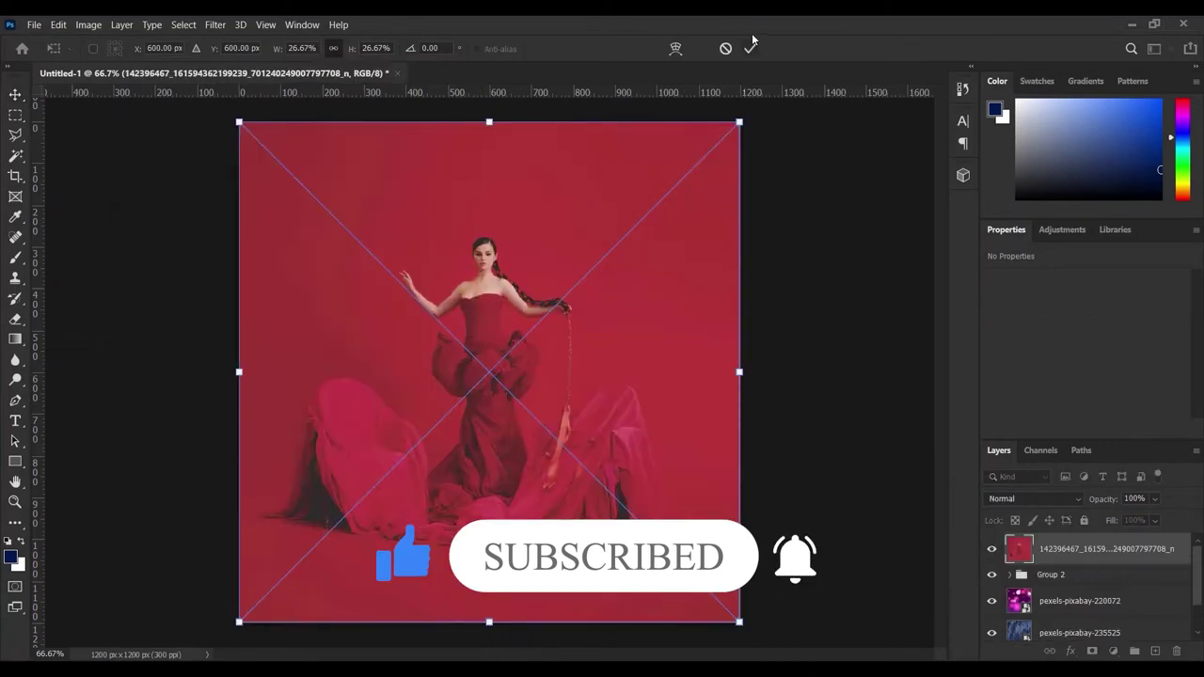
# Step: Commit the portrait, clip it to the bar group, and shift it right
pyautogui.click(750, 48)
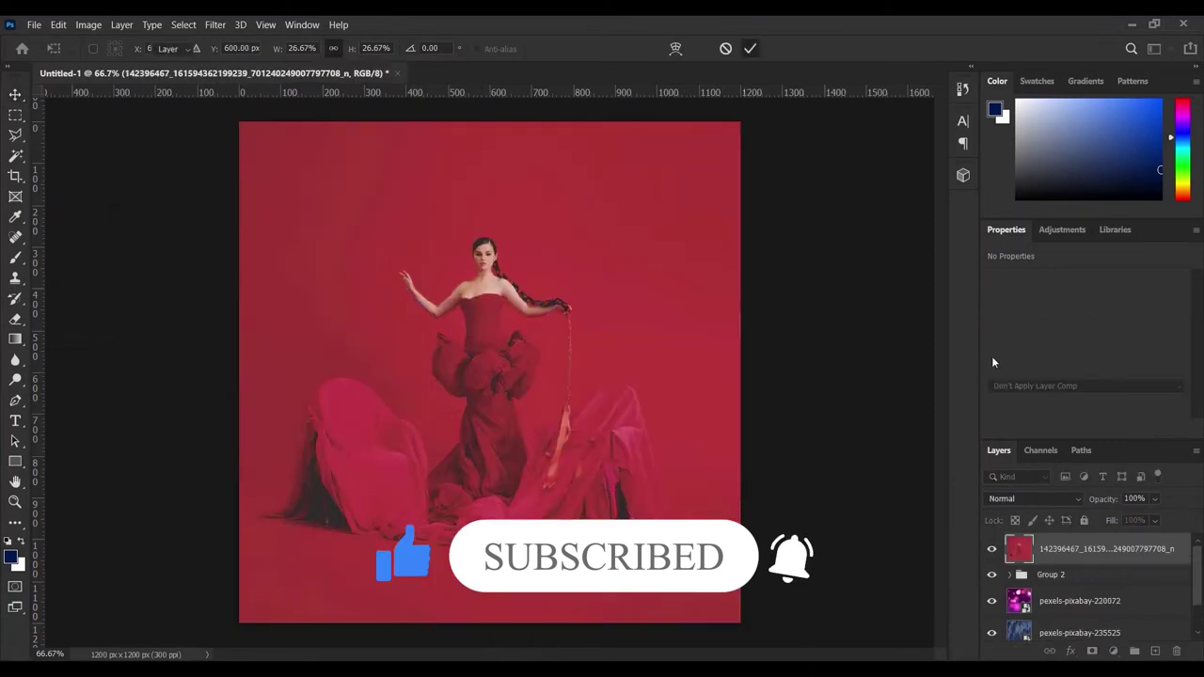
pyautogui.rightClick(1098, 545)
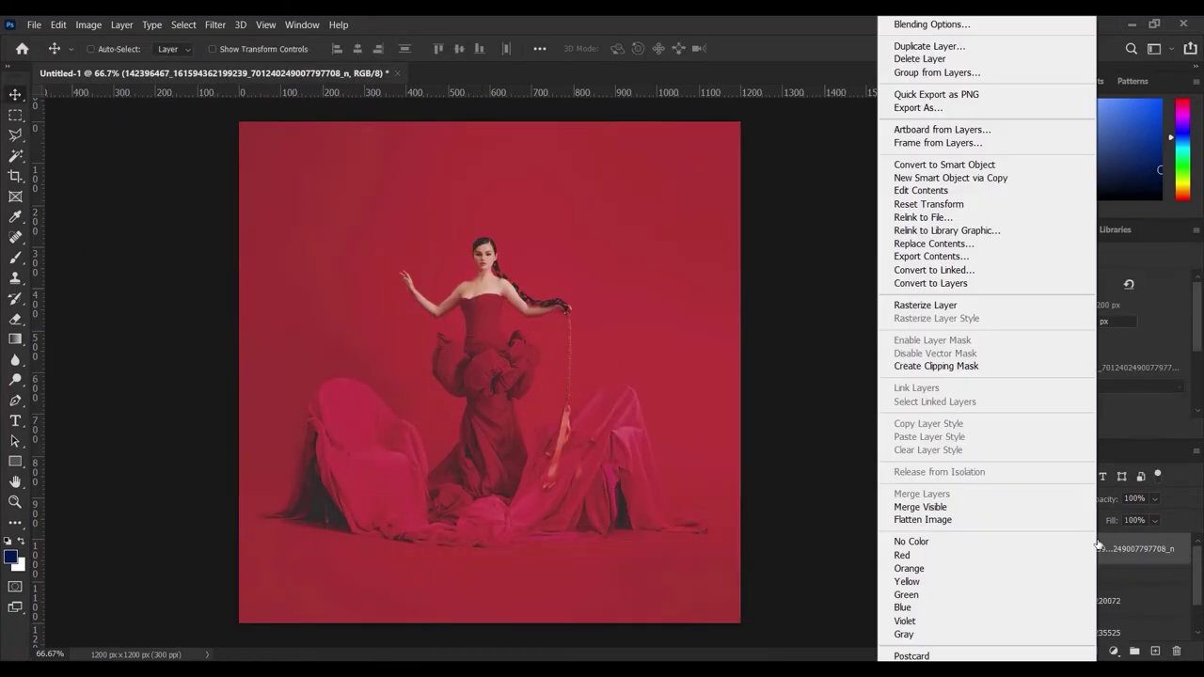
pyautogui.click(991, 367)
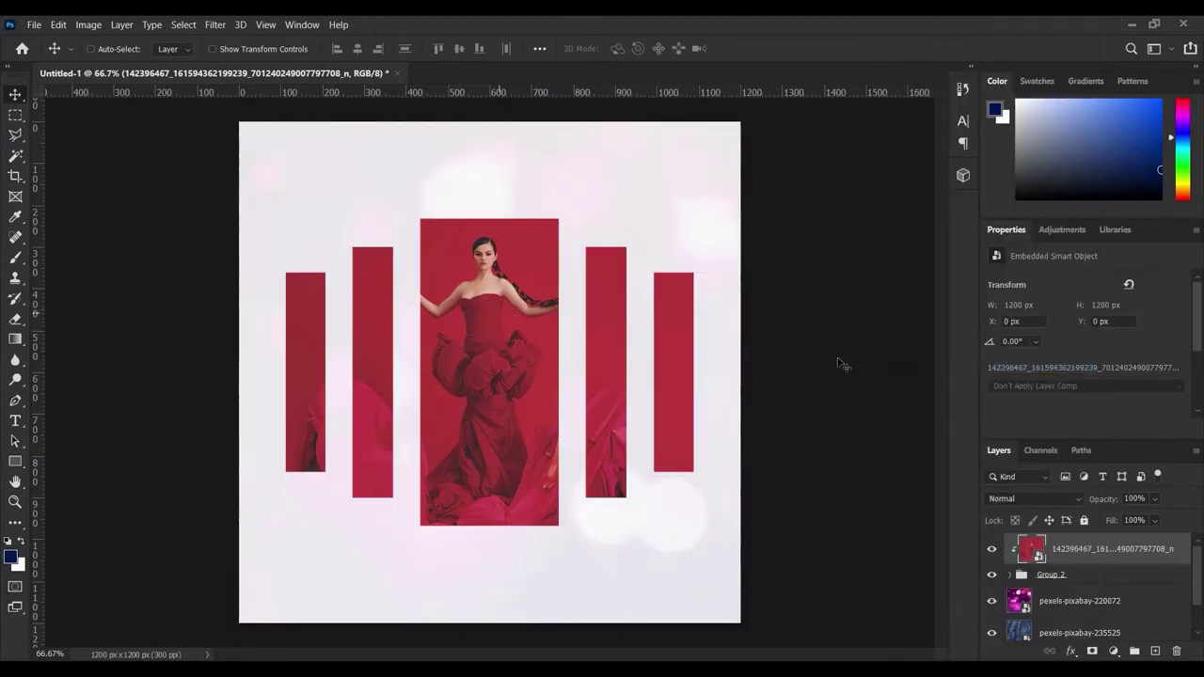
pyautogui.moveTo(491, 345); pyautogui.dragTo(513, 354)
# Step: Enlarge the portrait and position the woman within the central bar
pyautogui.press('ctrl')
pyautogui.hotkey('ctrl', 't')
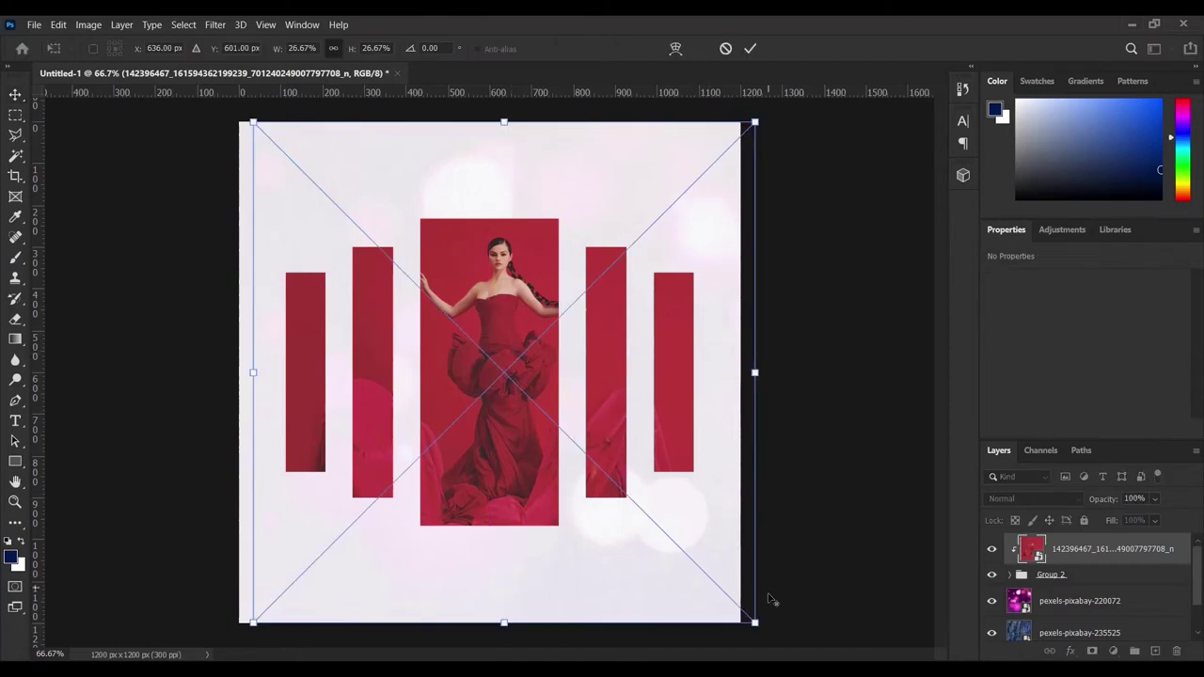
pyautogui.moveTo(770, 631); pyautogui.dragTo(825, 660)
pyautogui.press('Return')
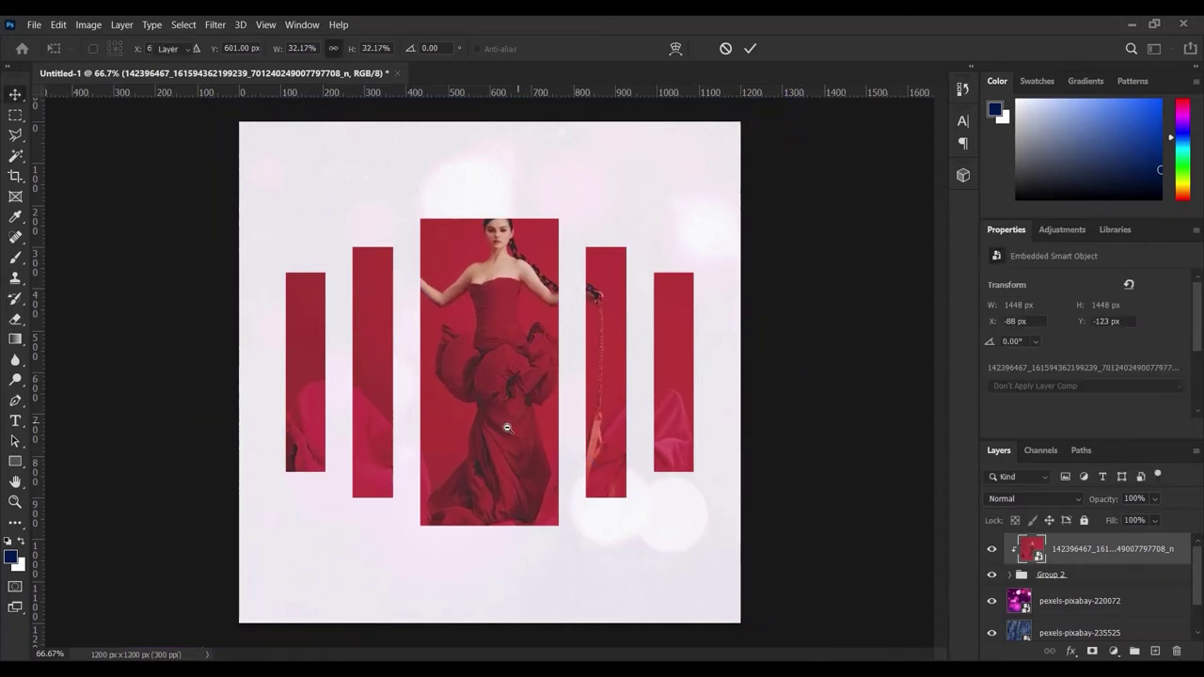
pyautogui.hotkey('ctrl', '-')
pyautogui.moveTo(485, 371); pyautogui.dragTo(478, 396)
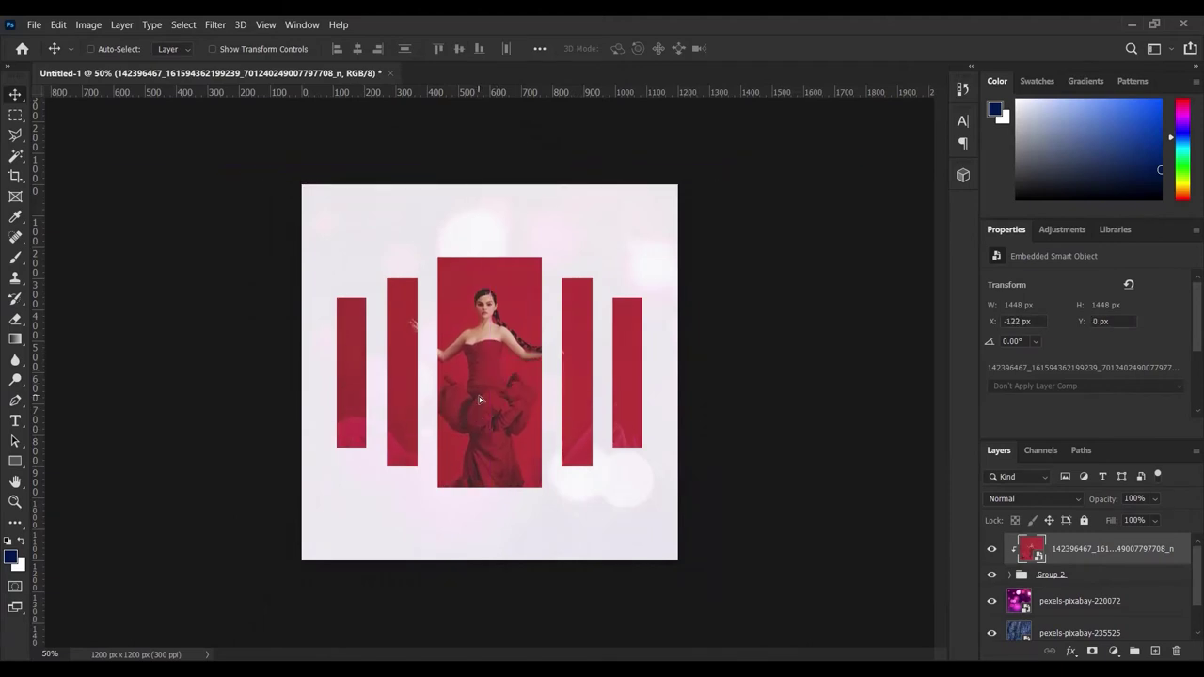
pyautogui.keyDown('shift'); pyautogui.click(1072, 582); pyautogui.keyUp('shift')
# Step: Group the bars with the portrait and scale the group down to about 89% by 95%
pyautogui.hotkey('ctrl', 'g')
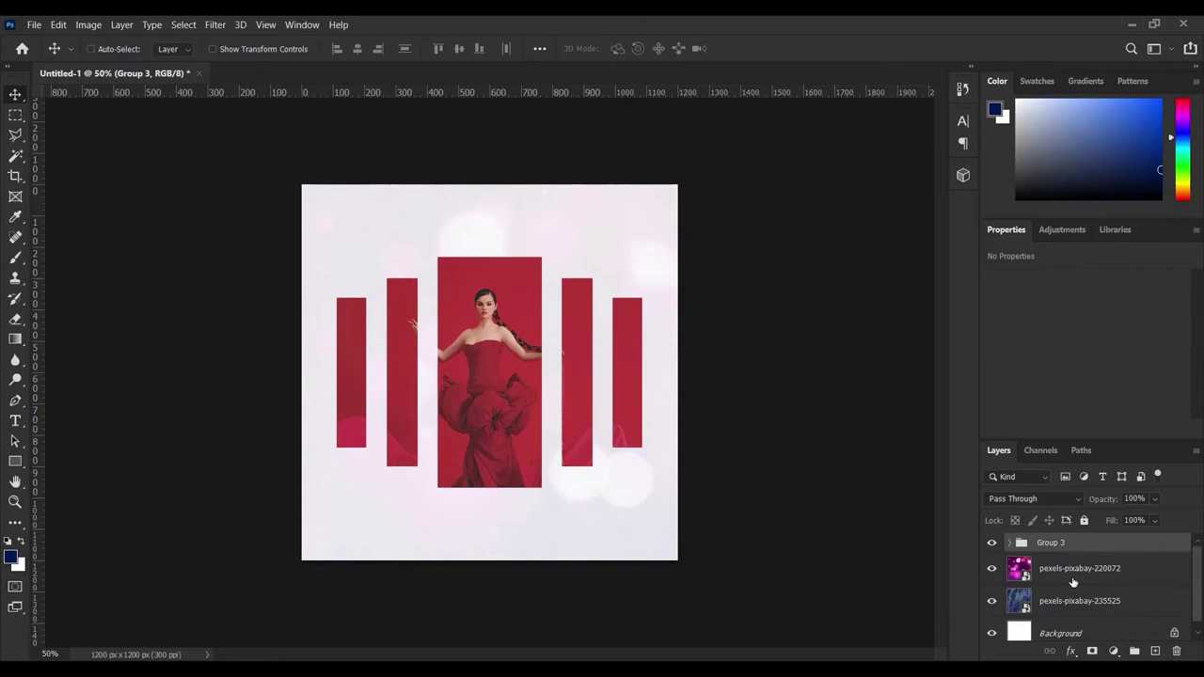
pyautogui.click(596, 379)
pyautogui.hotkey('ctrl', 't')
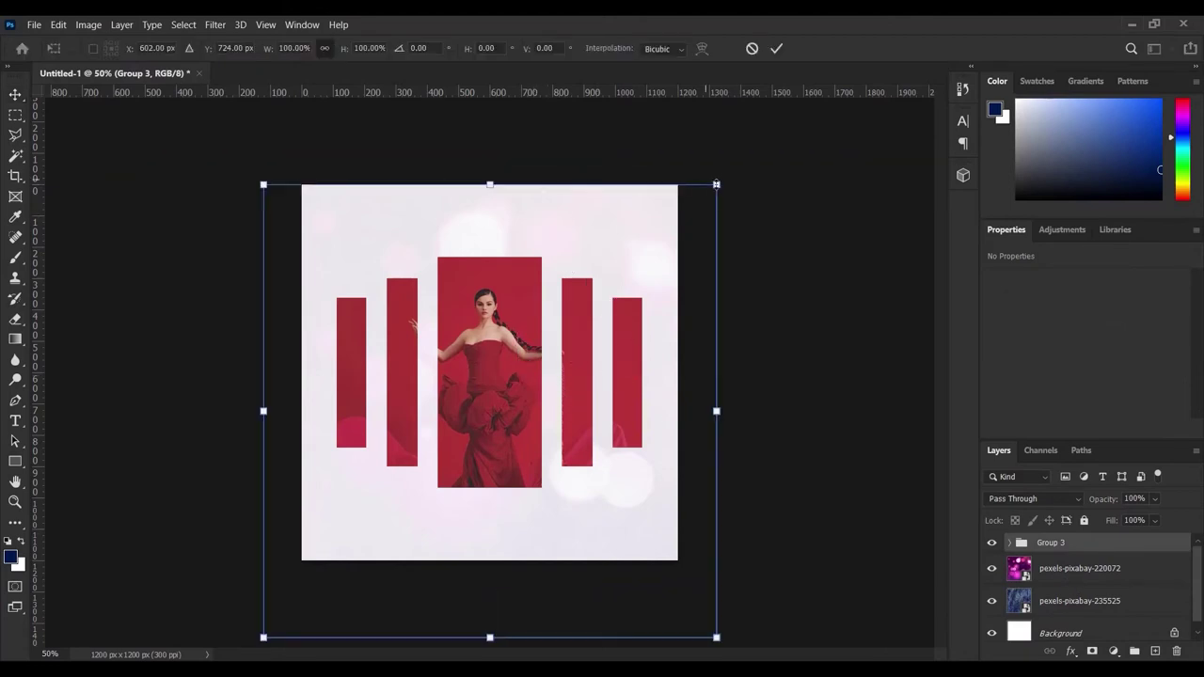
pyautogui.moveTo(717, 185); pyautogui.dragTo(692, 195)
pyautogui.click(776, 48)
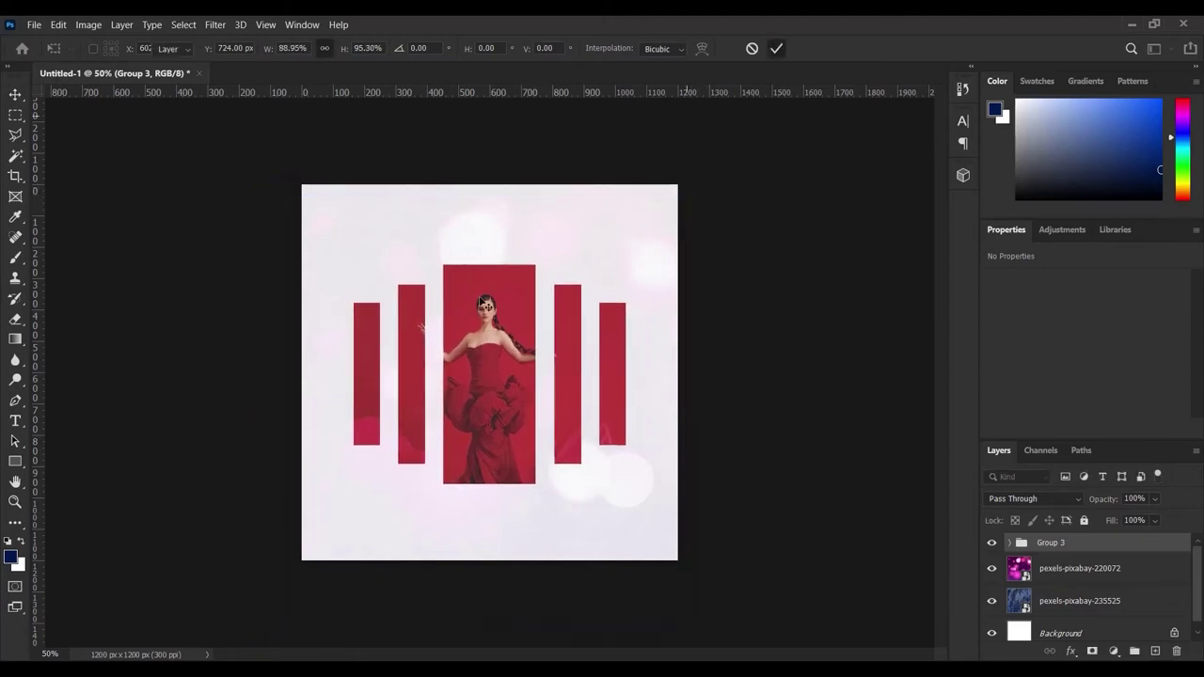
# Step: Centre the new group vertically on the canvas, then clear the selection
pyautogui.hotkey('ctrl', 'a')
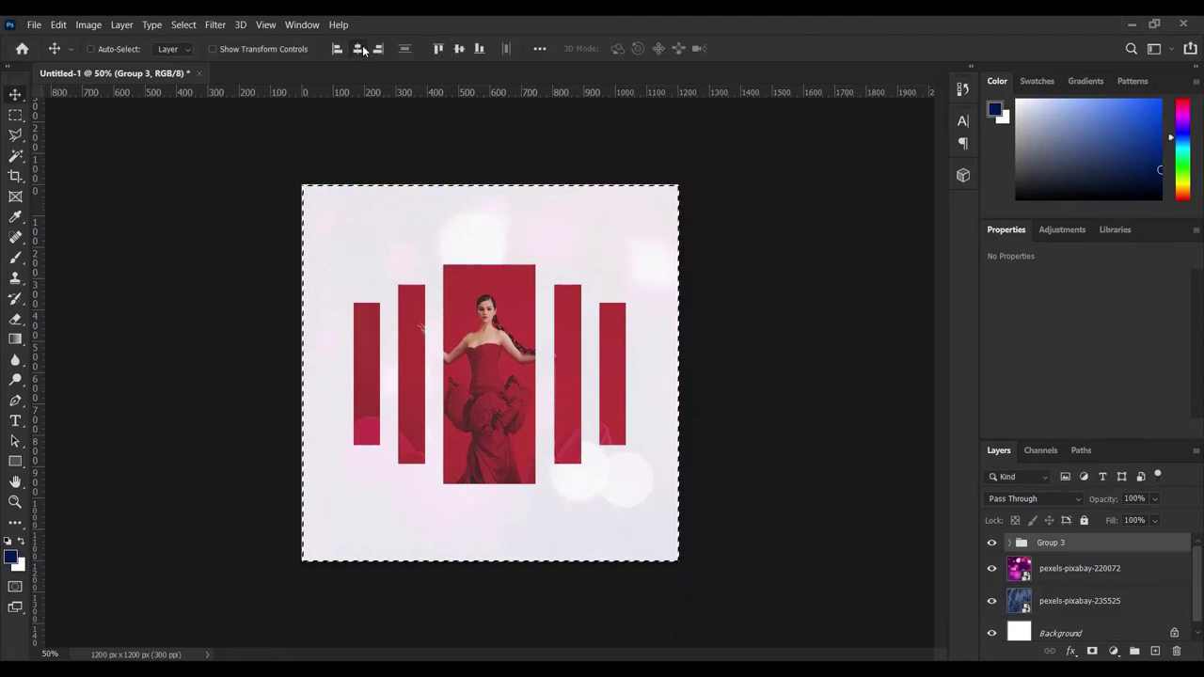
pyautogui.click(459, 48)
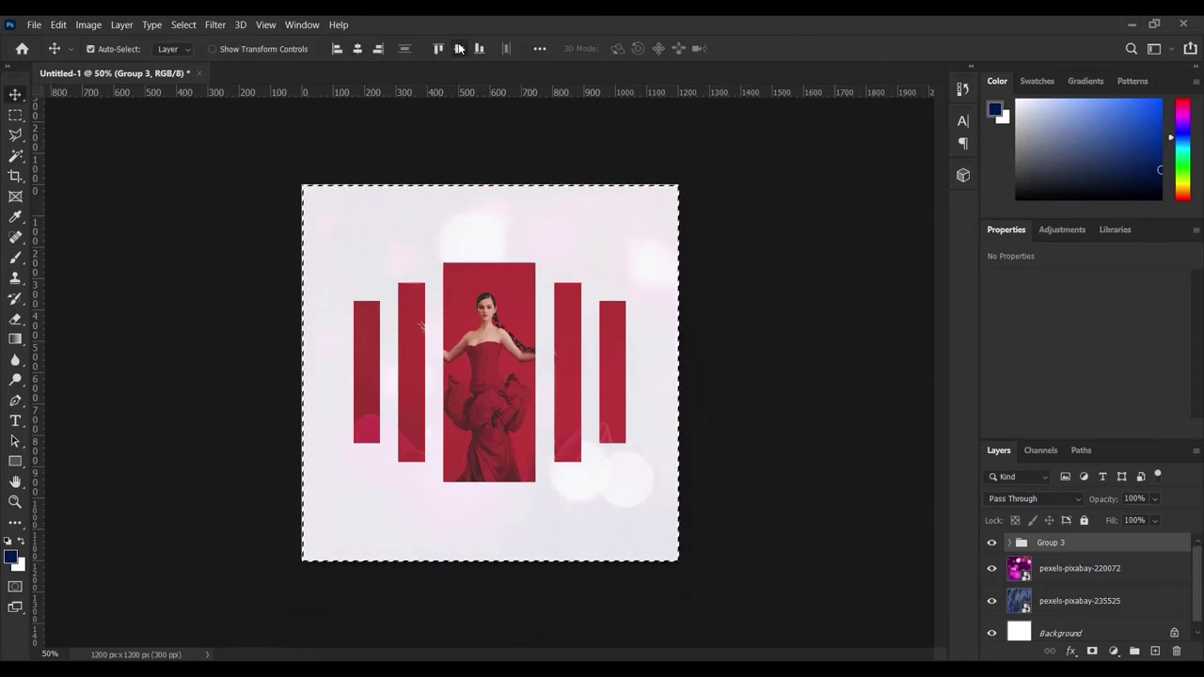
pyautogui.hotkey('ctrl', 'd')
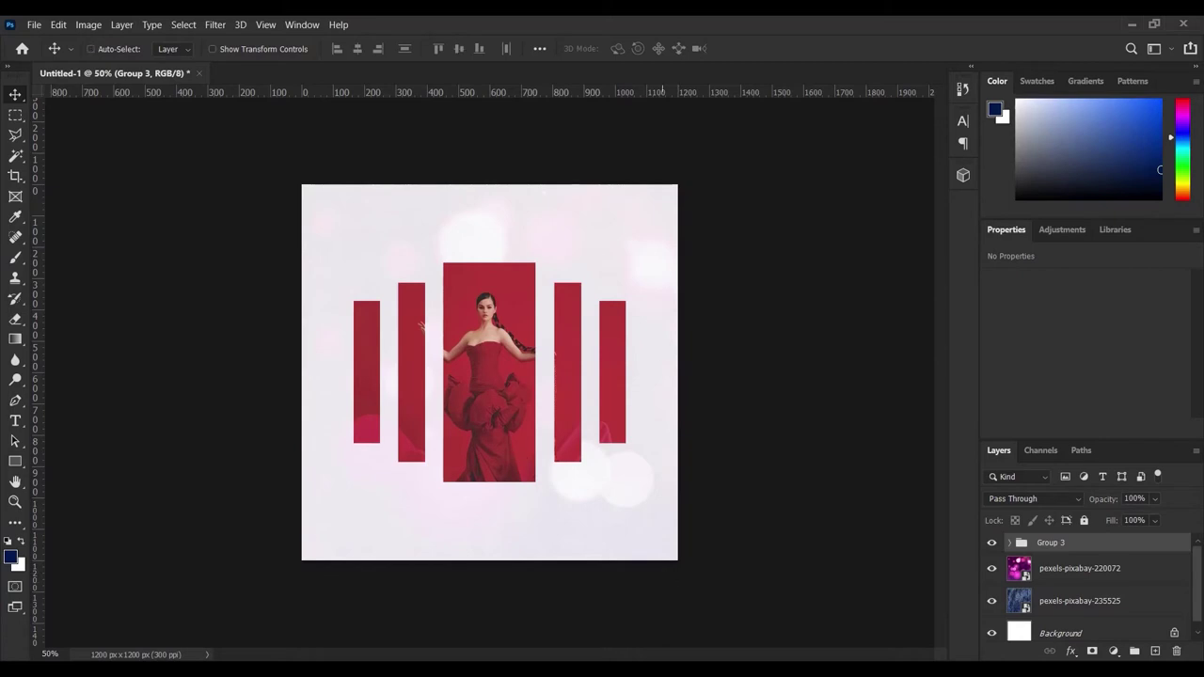
pyautogui.hotkey('alt', 'Tab')
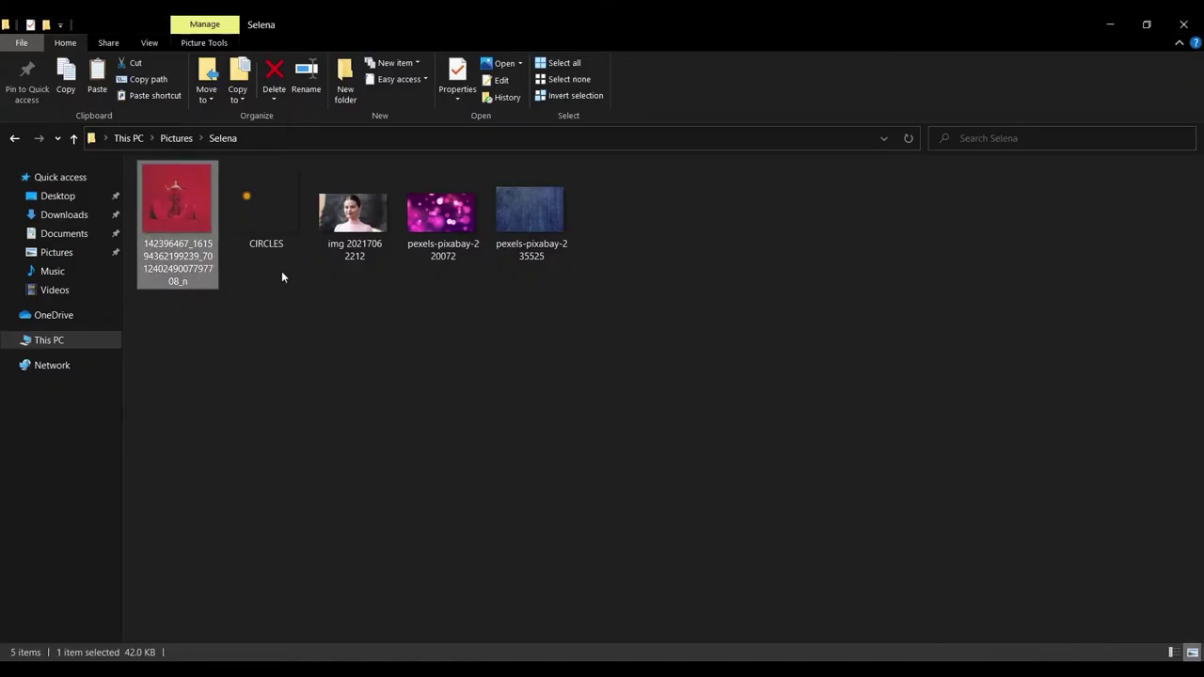
# Step: Drag the CIRCLES image from File Explorer onto the Photoshop canvas
pyautogui.click(249, 208)
pyautogui.moveTo(266, 185); pyautogui.dragTo(560, 433)
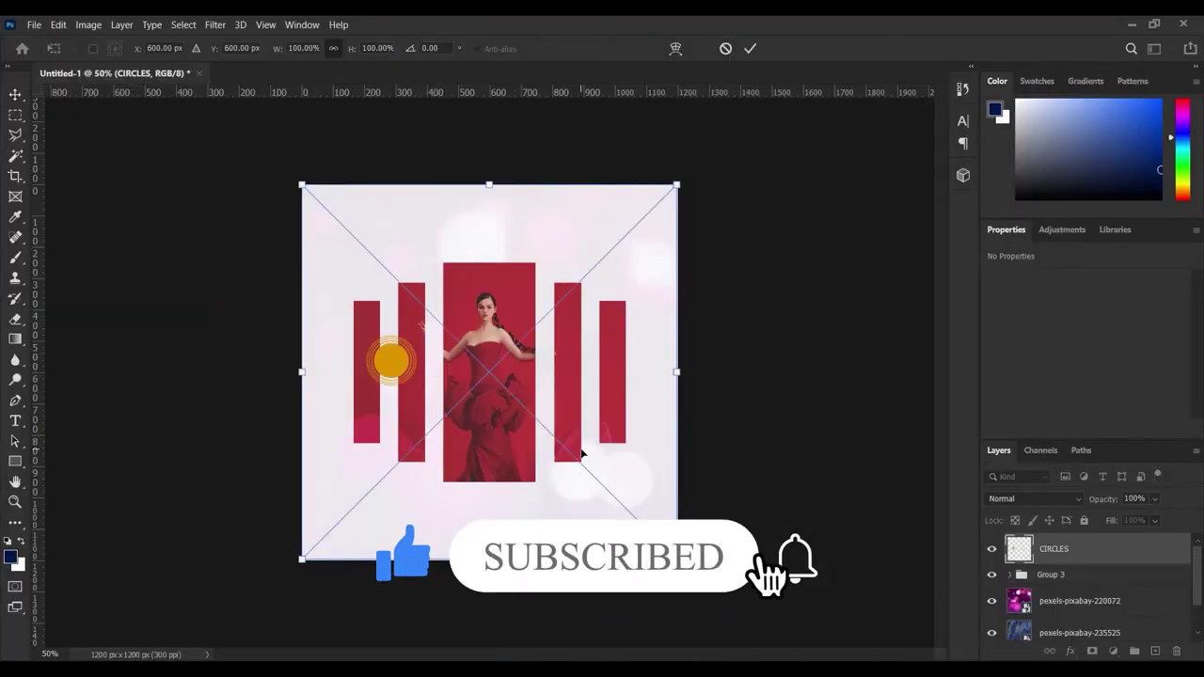
# Step: Commit the CIRCLES badge over the left bars and fit the canvas on screen
pyautogui.click(750, 49)
pyautogui.hotkey('ctrl', '0')
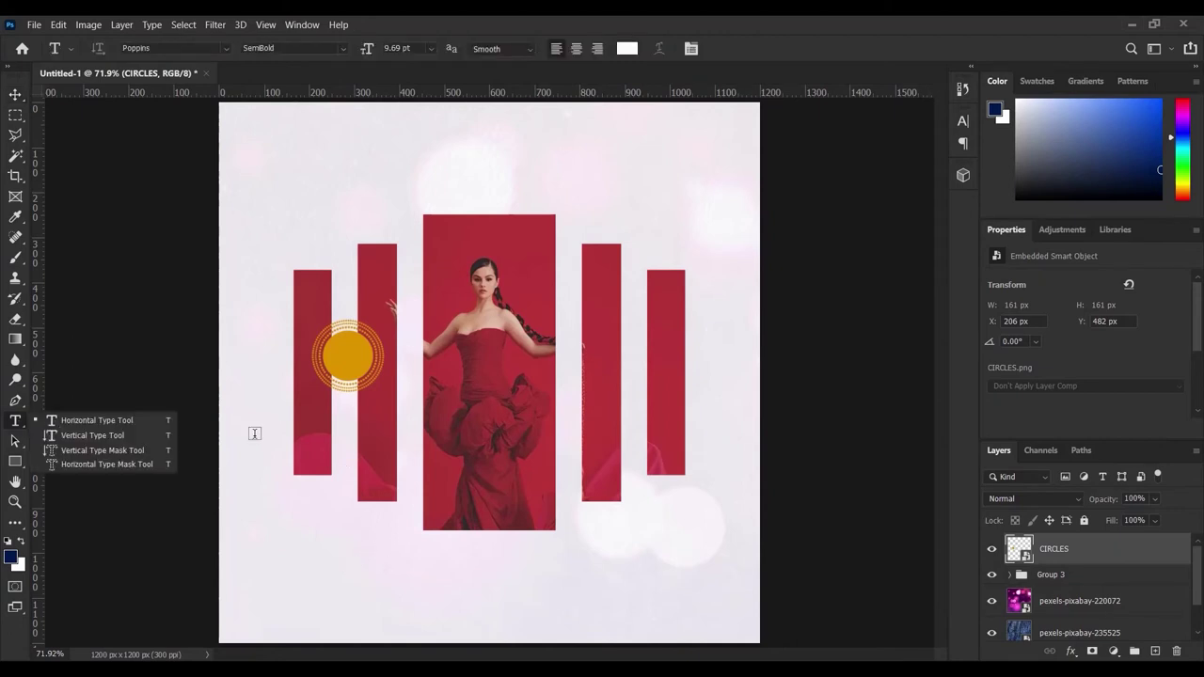
# Step: Type the white date '22ND JULY' and move it onto the gold circle badge
pyautogui.click(368, 562)
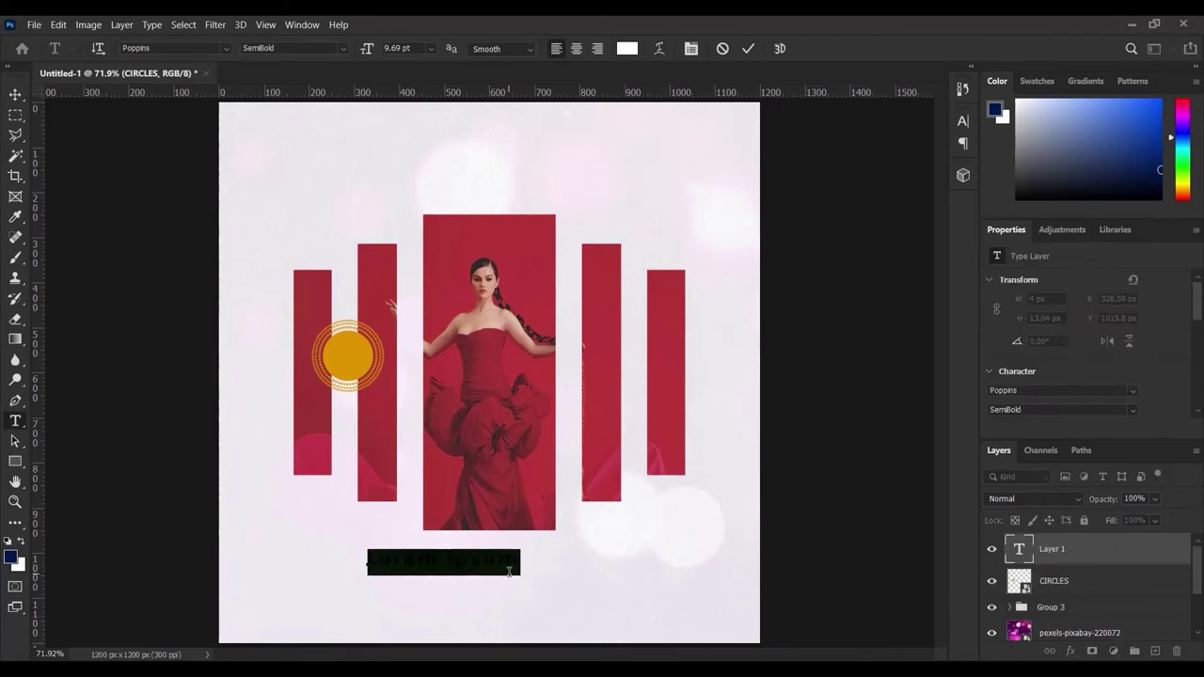
pyautogui.press('BackSpace')
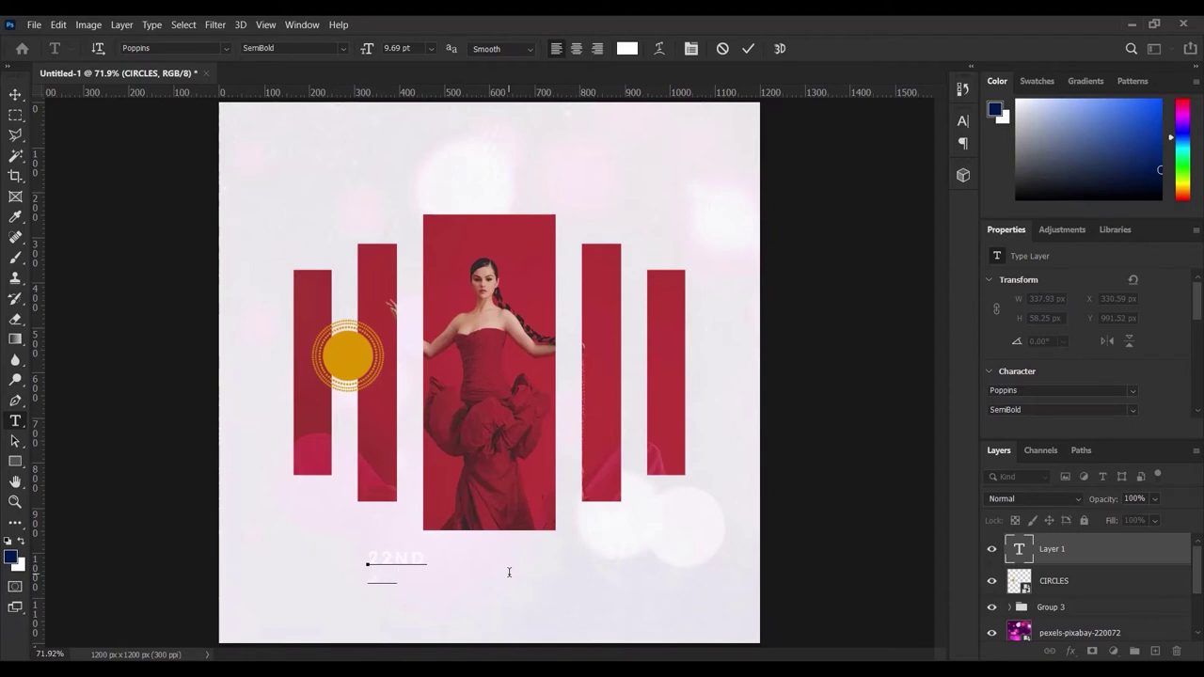
pyautogui.write('LY')
pyautogui.click(749, 48)
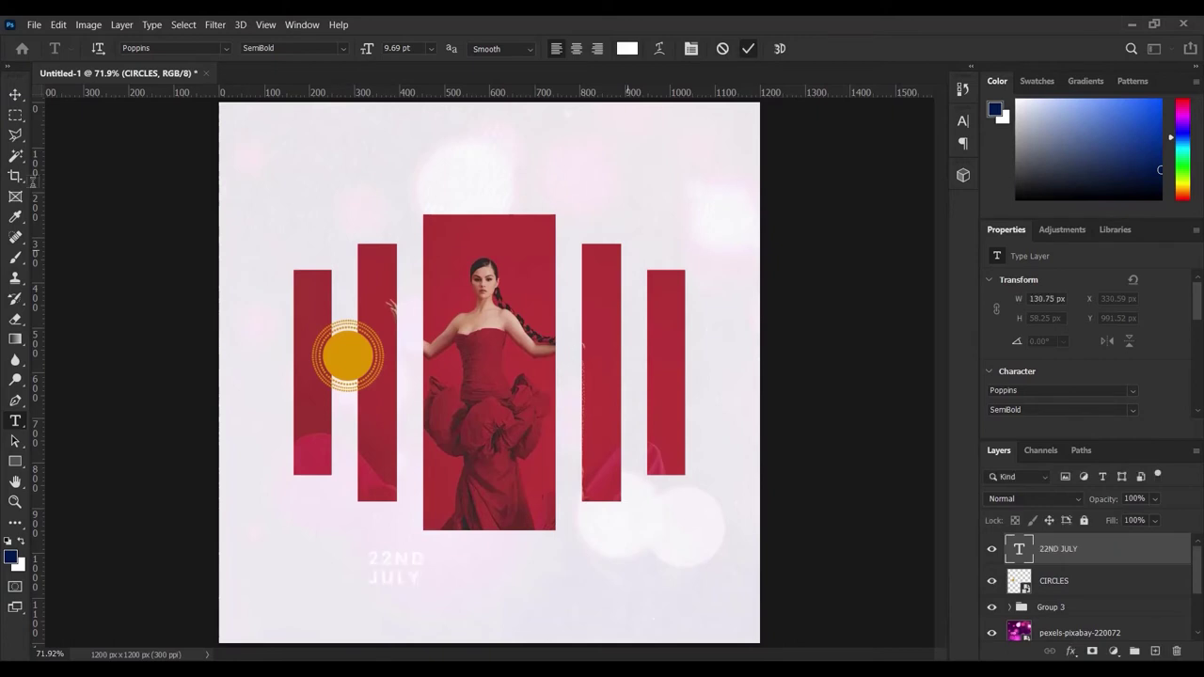
pyautogui.click(16, 92)
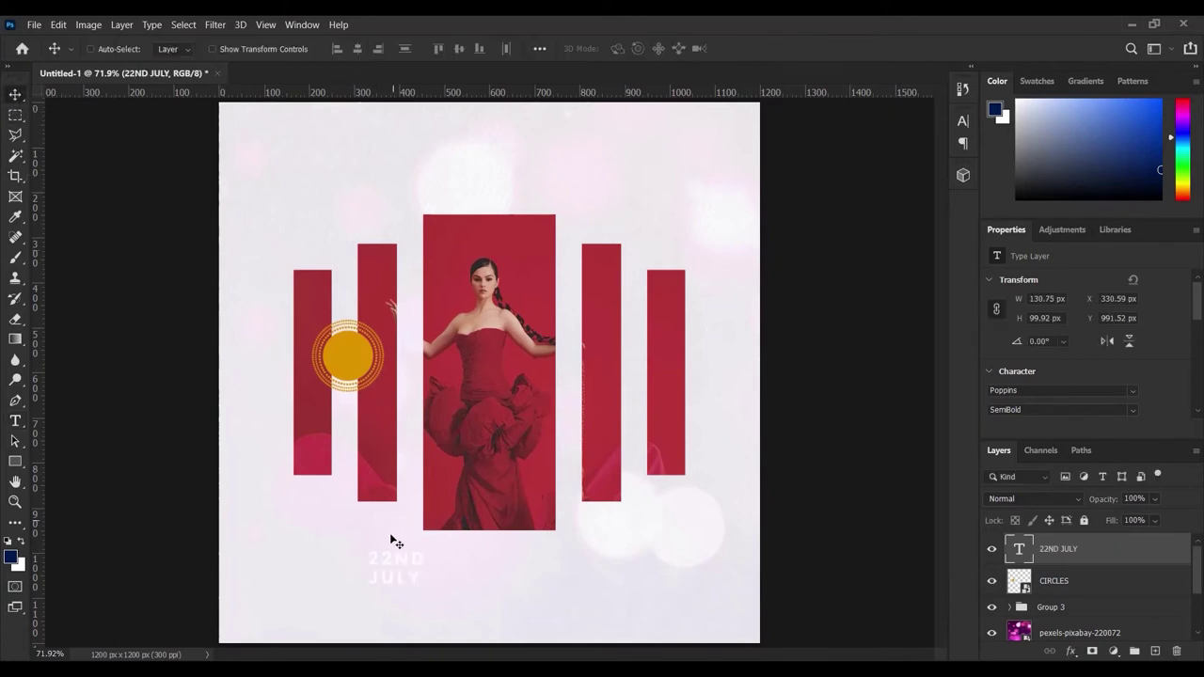
pyautogui.moveTo(391, 565); pyautogui.dragTo(348, 355)
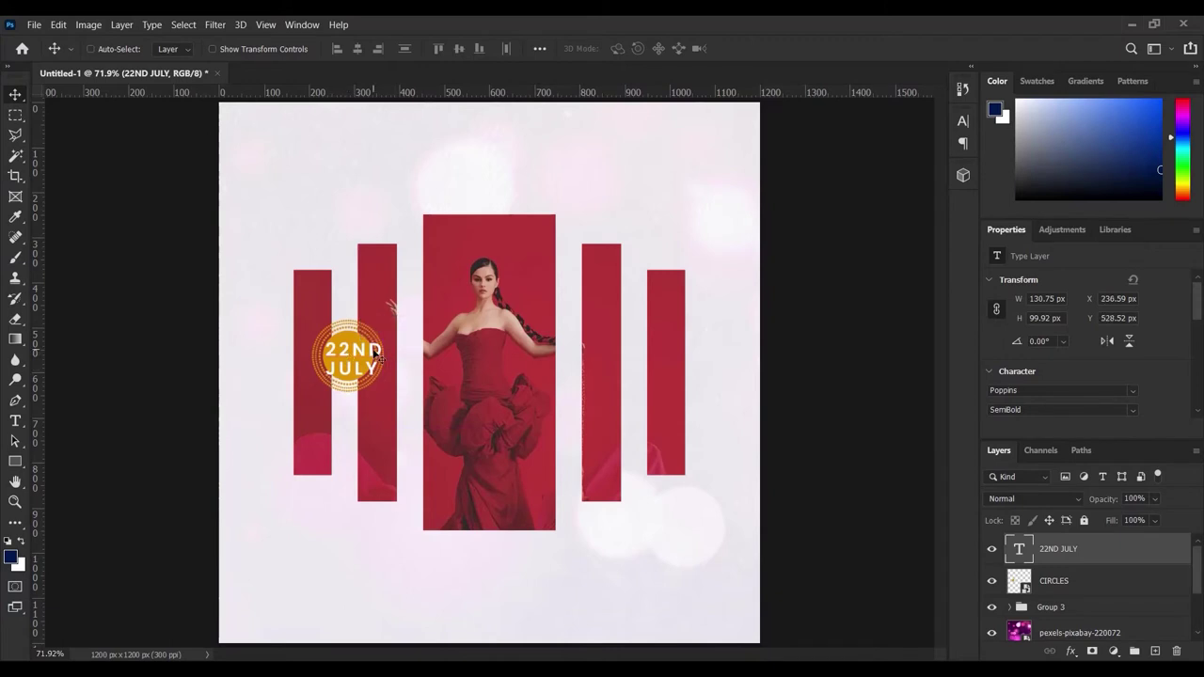
# Step: Zoom in on the badge, shrink the date to about three quarters and move it up-left
pyautogui.press('ctrl')
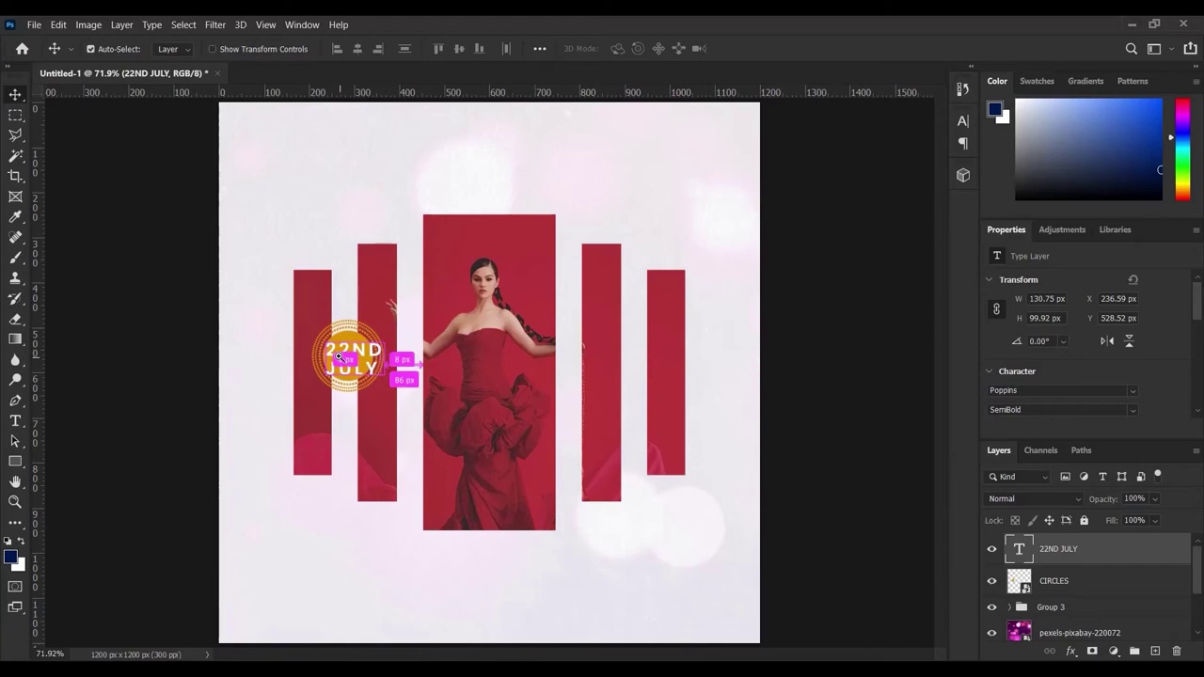
pyautogui.keyDown('ctrl'); pyautogui.click(336, 355); pyautogui.keyUp('ctrl')
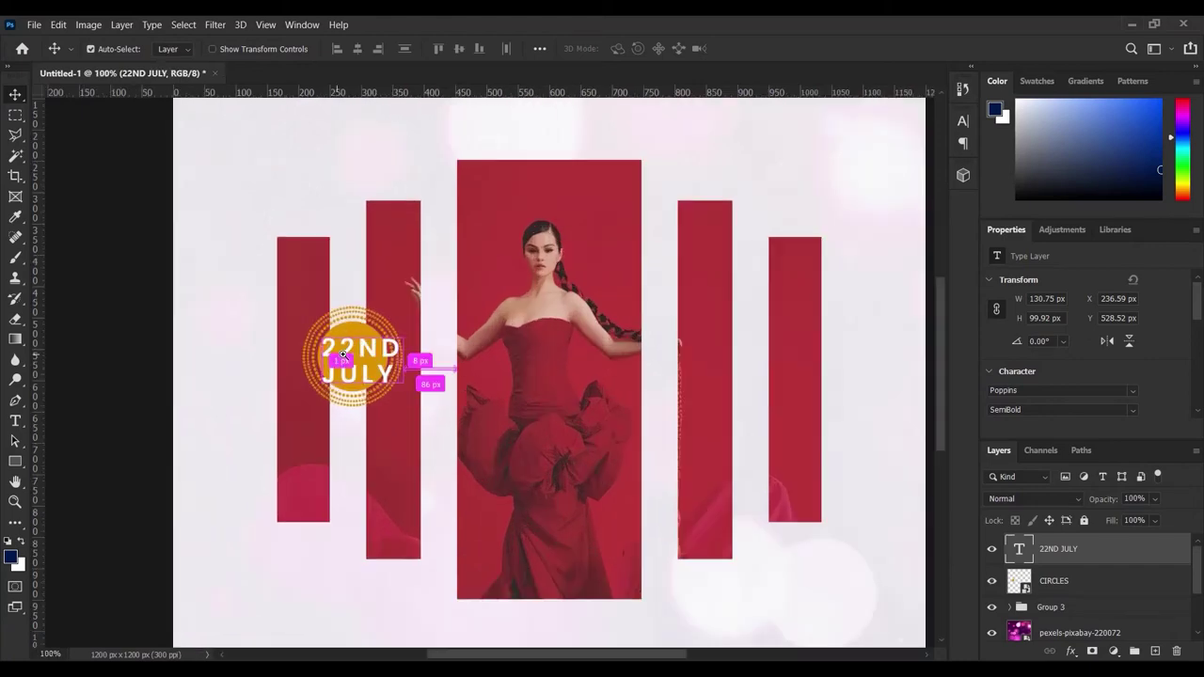
pyautogui.keyDown('ctrl'); pyautogui.click(345, 355); pyautogui.keyUp('ctrl')
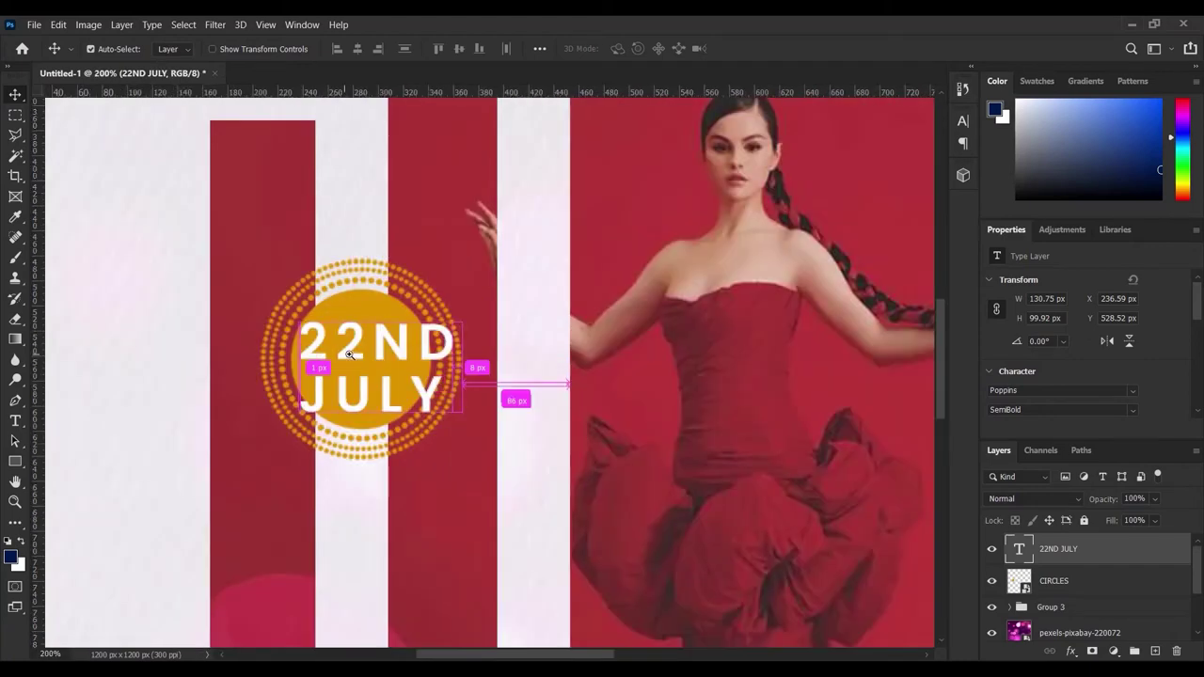
pyautogui.hotkey('ctrl', 't')
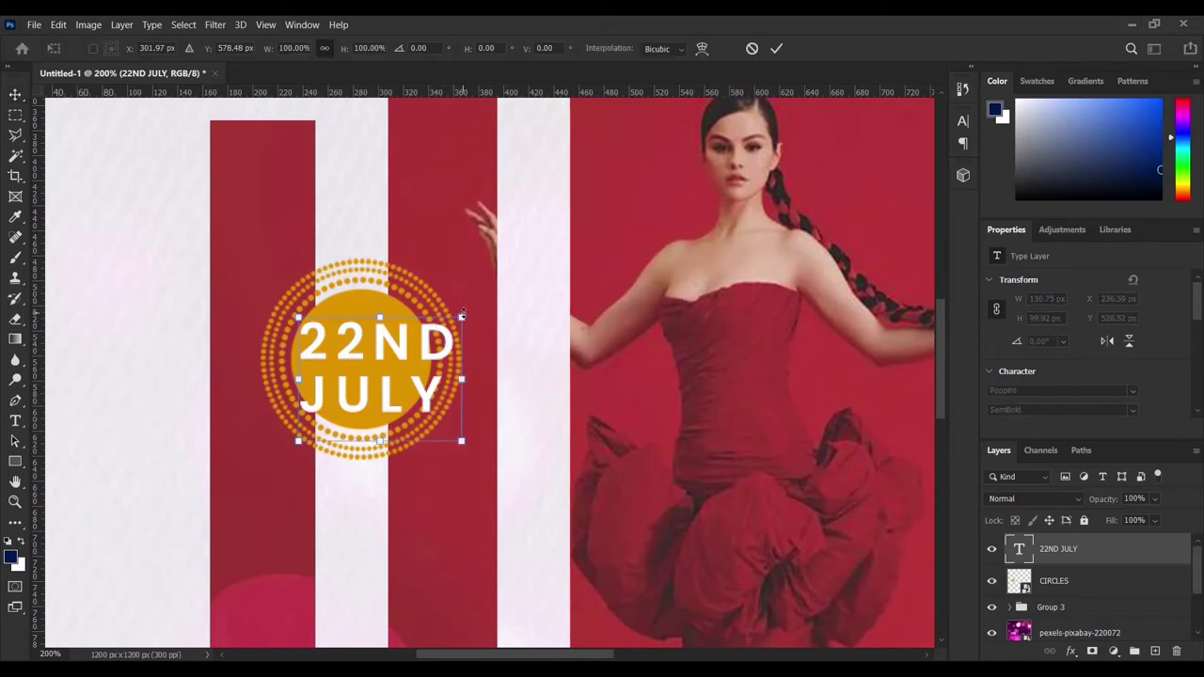
pyautogui.moveTo(463, 315); pyautogui.dragTo(437, 327)
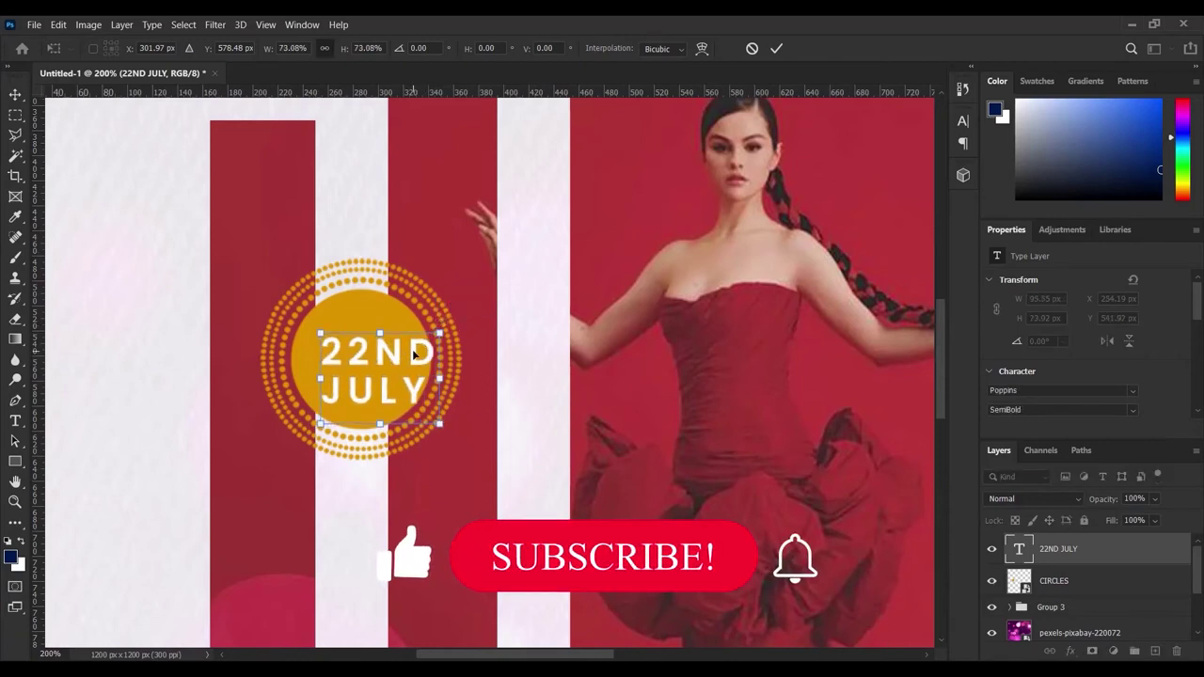
pyautogui.moveTo(412, 368)
pyautogui.mouseDown()
pyautogui.moveTo(379, 357)
pyautogui.moveTo(395, 356)
pyautogui.mouseUp()
pyautogui.press('Return')
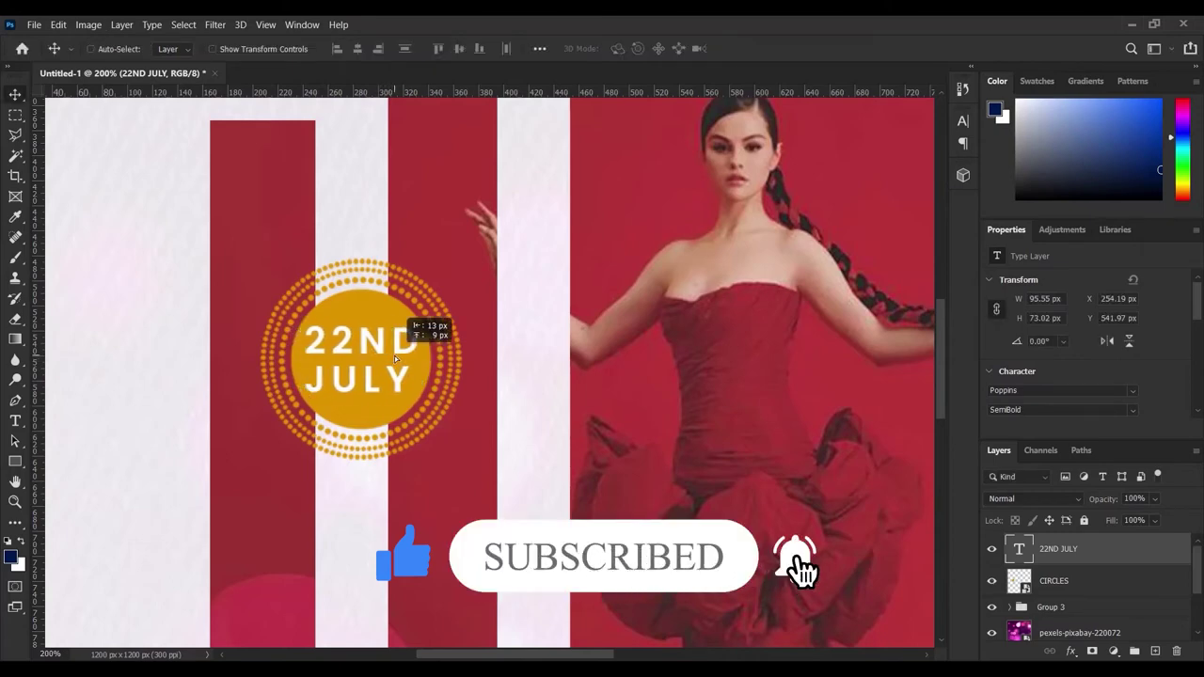
# Step: Shrink the date text further to about 83 x 70 px and nudge it into place
pyautogui.press('ctrl')
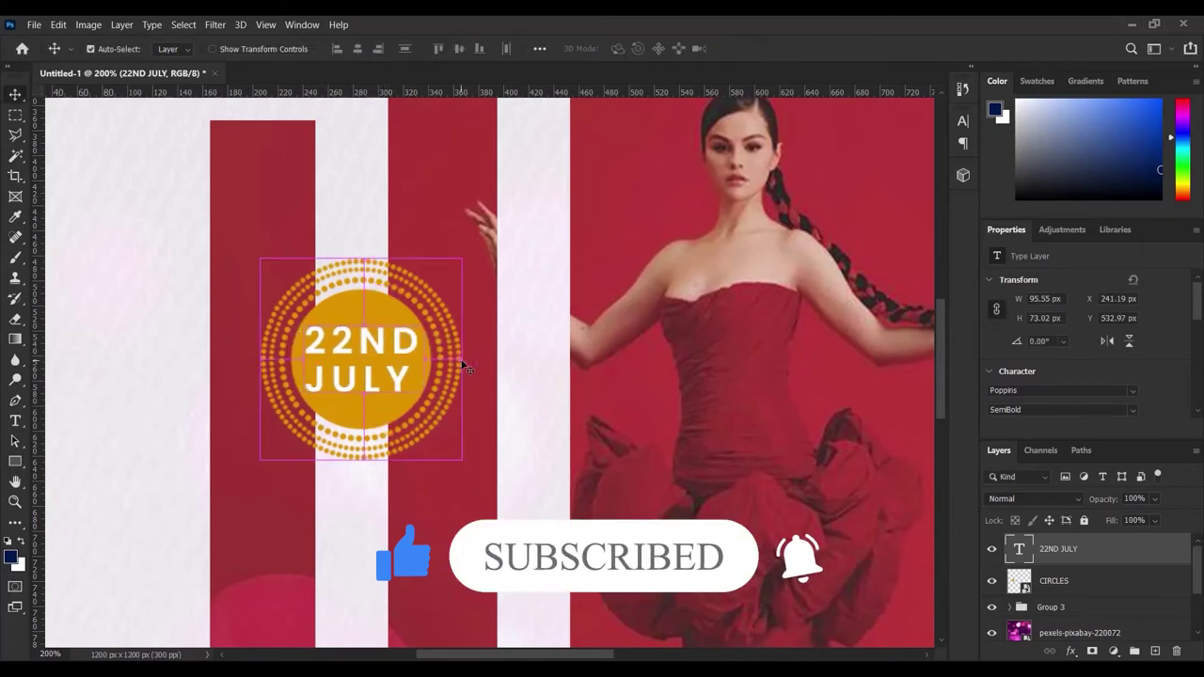
pyautogui.hotkey('ctrl', 't')
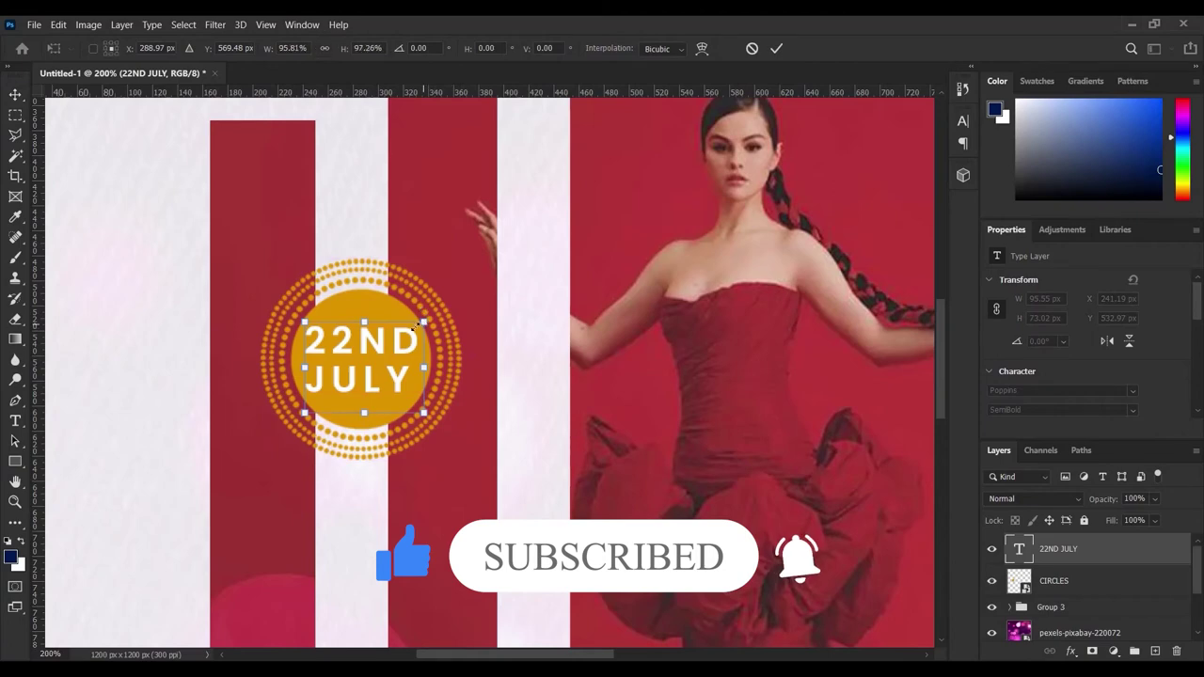
pyautogui.moveTo(424, 321); pyautogui.dragTo(416, 324)
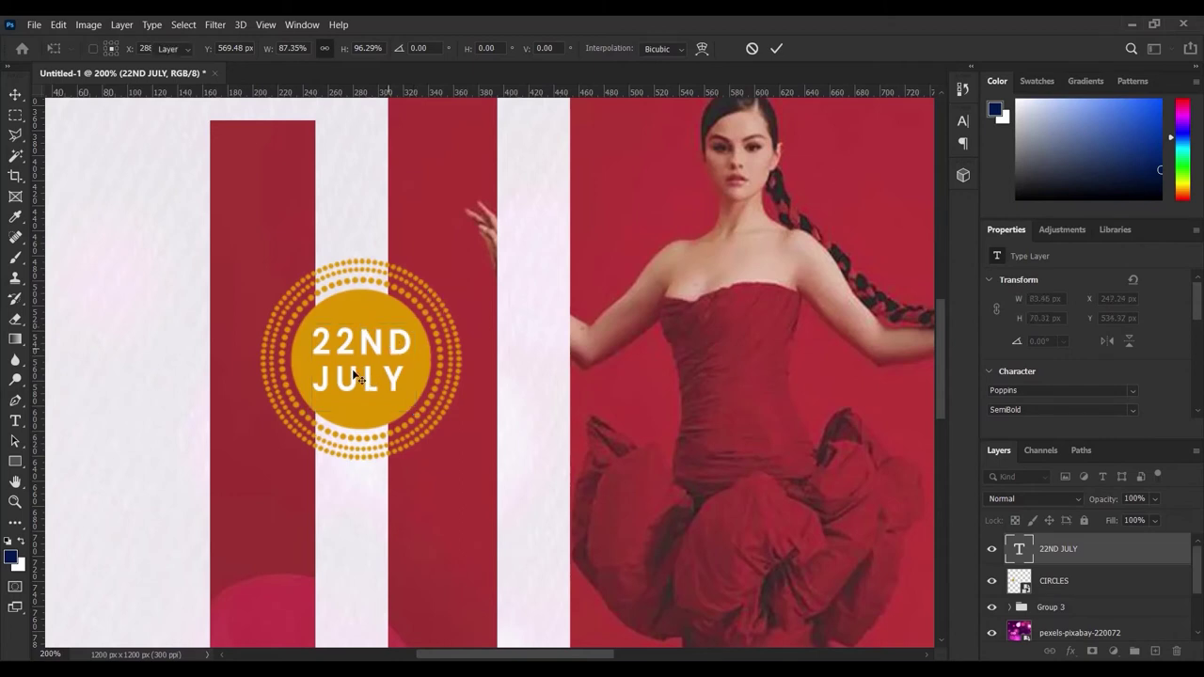
pyautogui.press('Return')
pyautogui.press('Right')
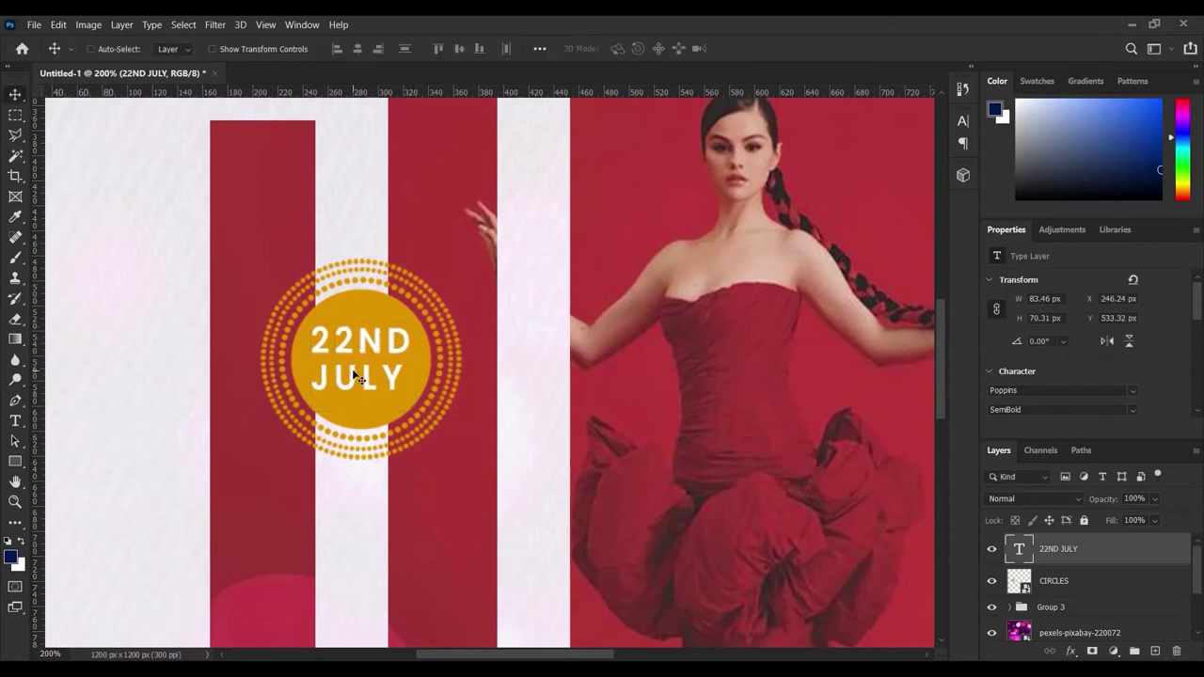
pyautogui.press('Up')
pyautogui.press('Down')
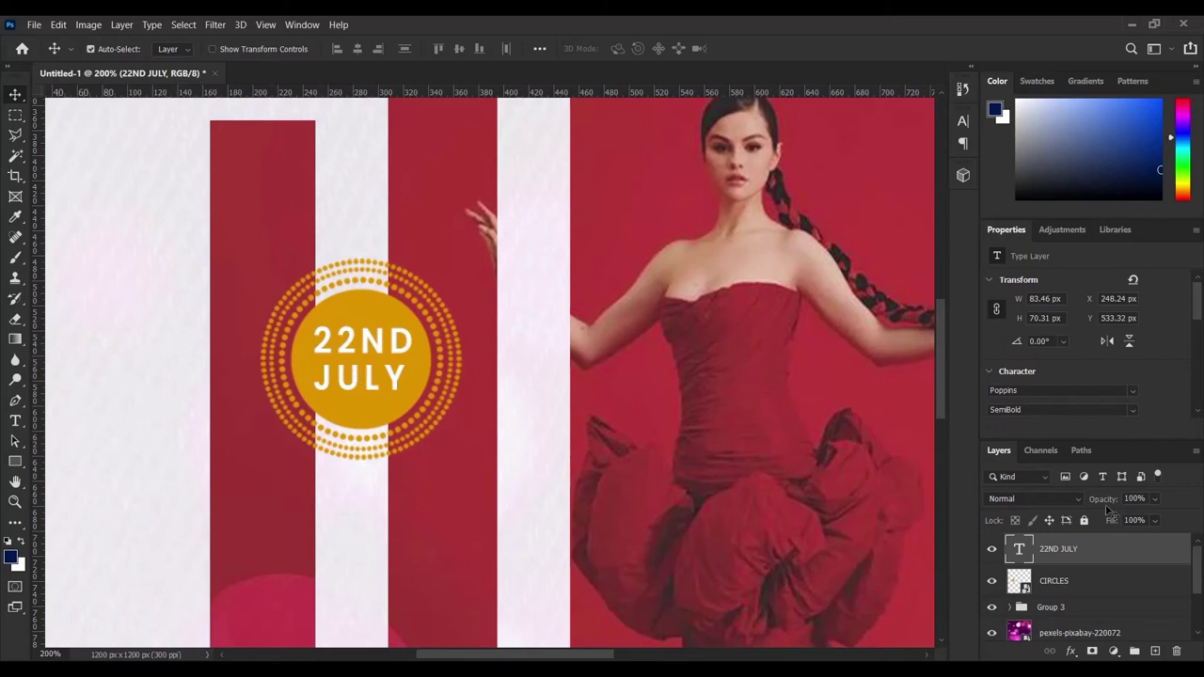
# Step: Align 22ND JULY to the CIRCLES layer's horizontal and vertical centres, at about X 247, Y 534
pyautogui.click(1053, 578)
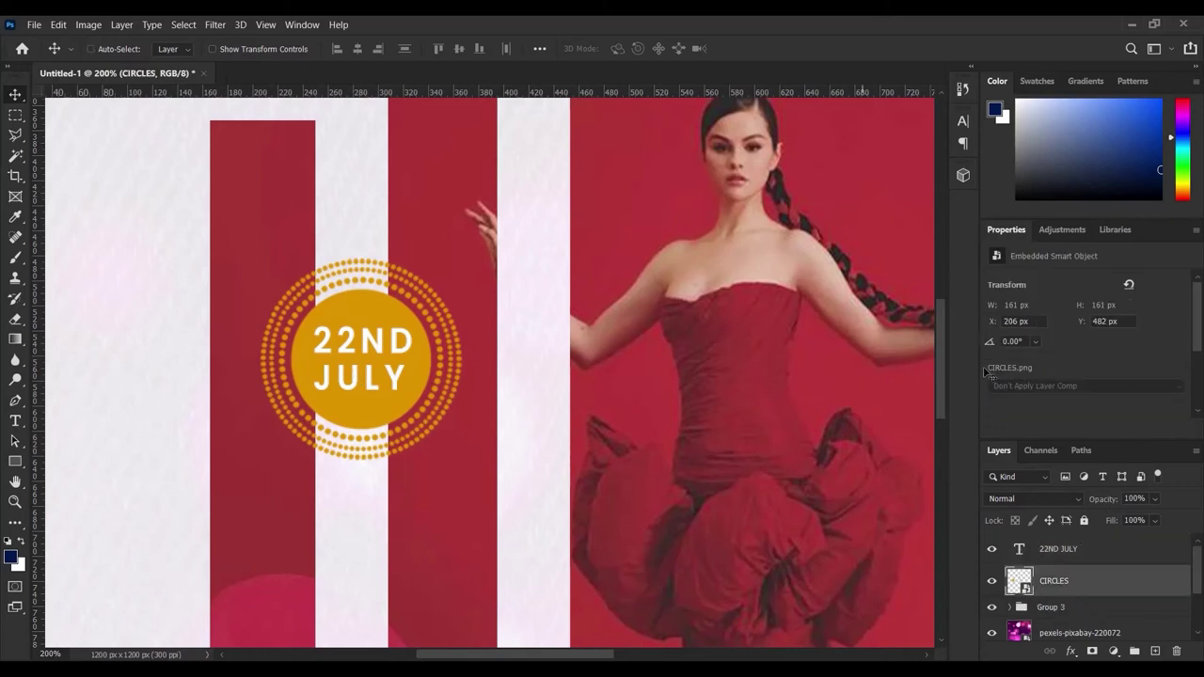
pyautogui.keyDown('shift'); pyautogui.click(1089, 555); pyautogui.keyUp('shift')
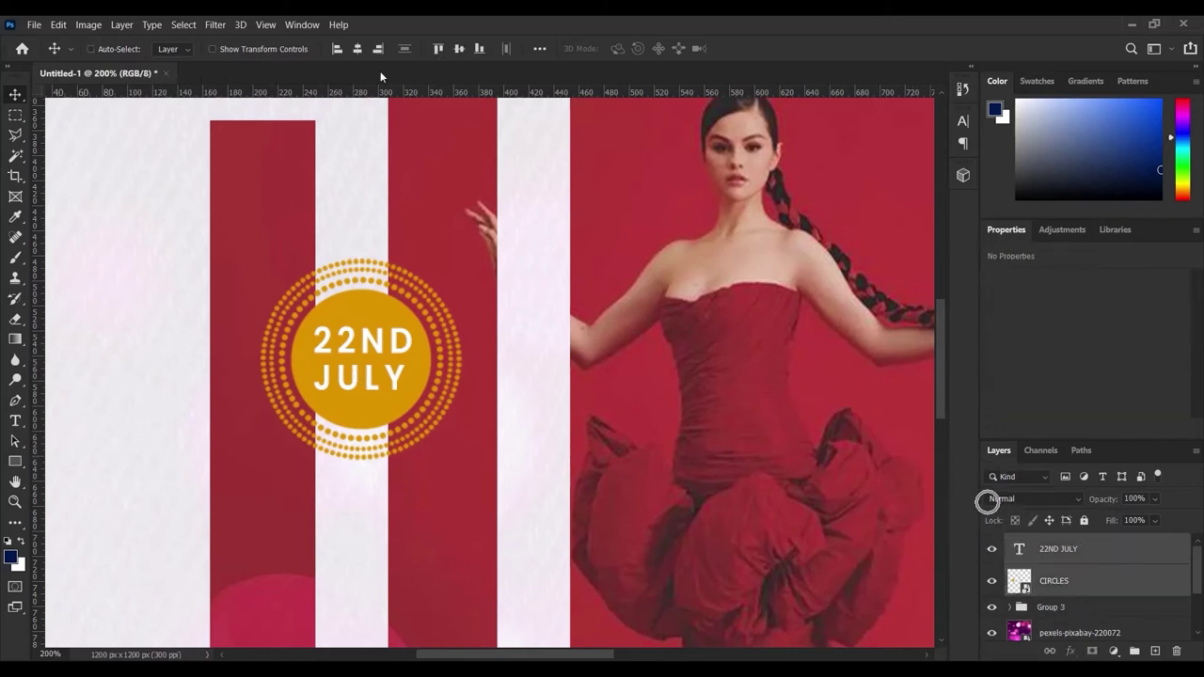
pyautogui.click(357, 50)
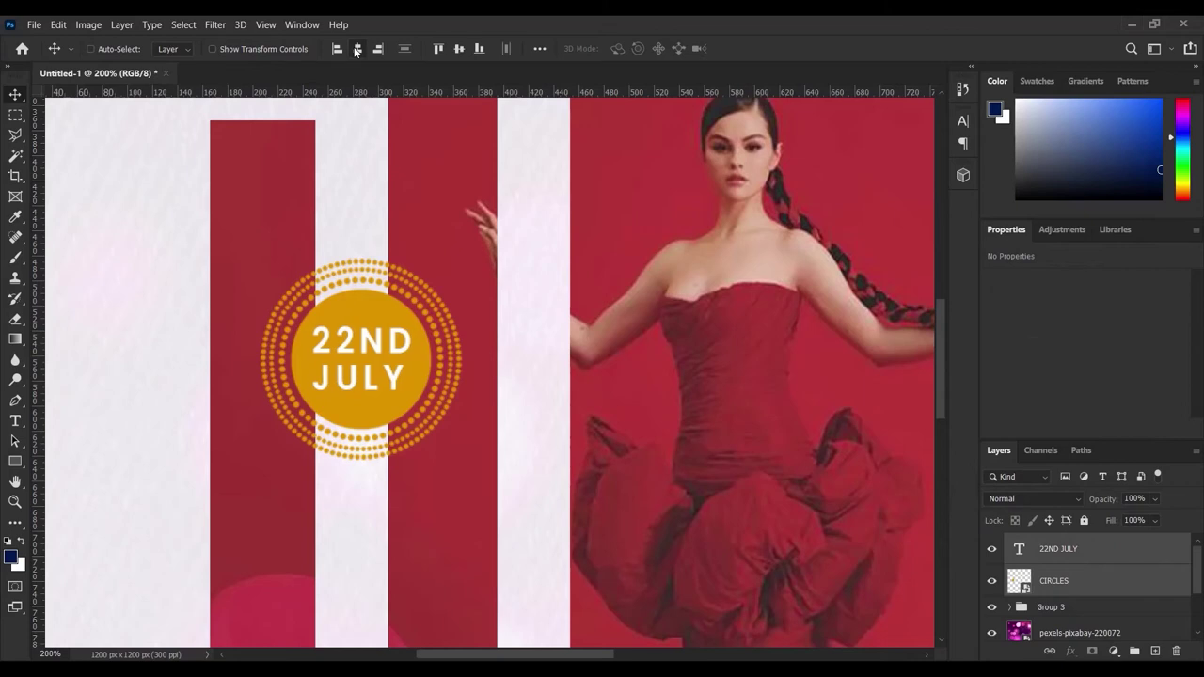
pyautogui.click(459, 49)
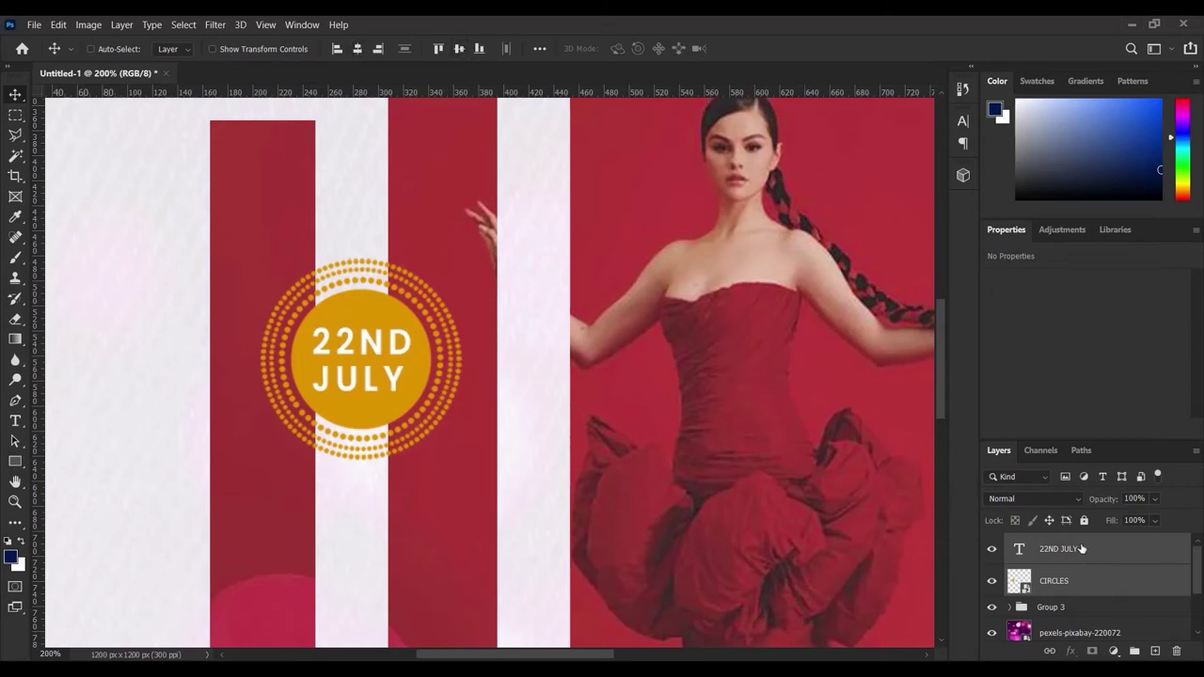
pyautogui.click(1017, 548)
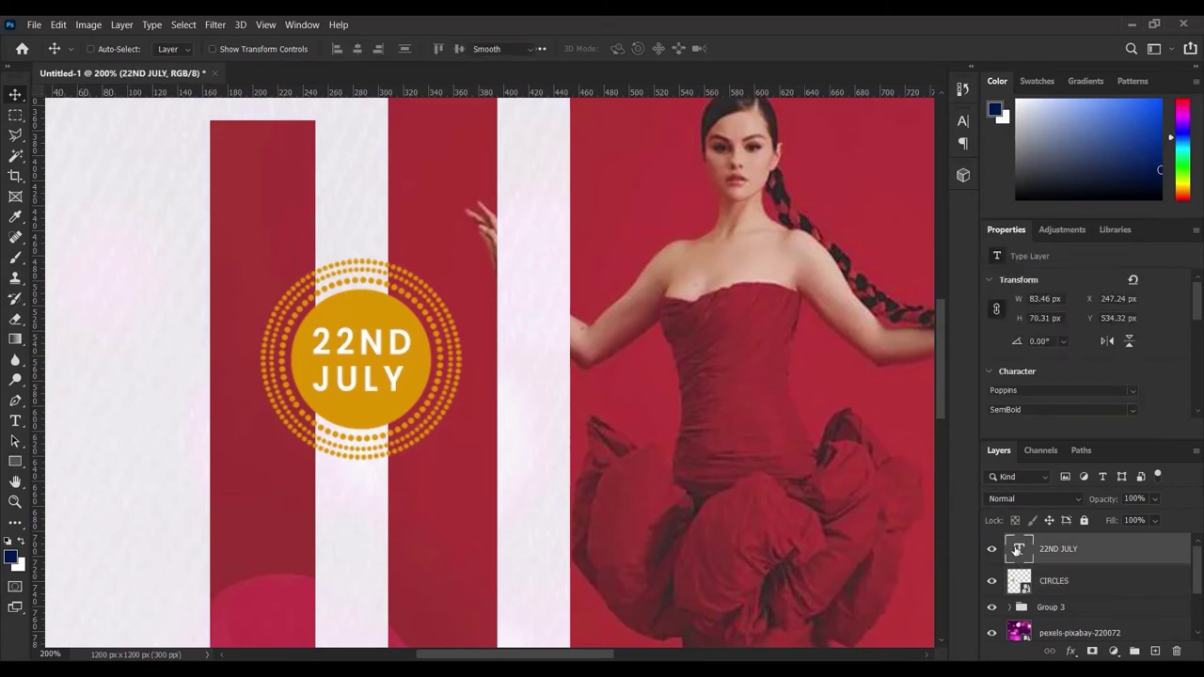
# Step: Make the 'ND' in 22ND superscript in the Character panel and commit the text edit
pyautogui.doubleClick(1017, 549)
pyautogui.click(362, 337)
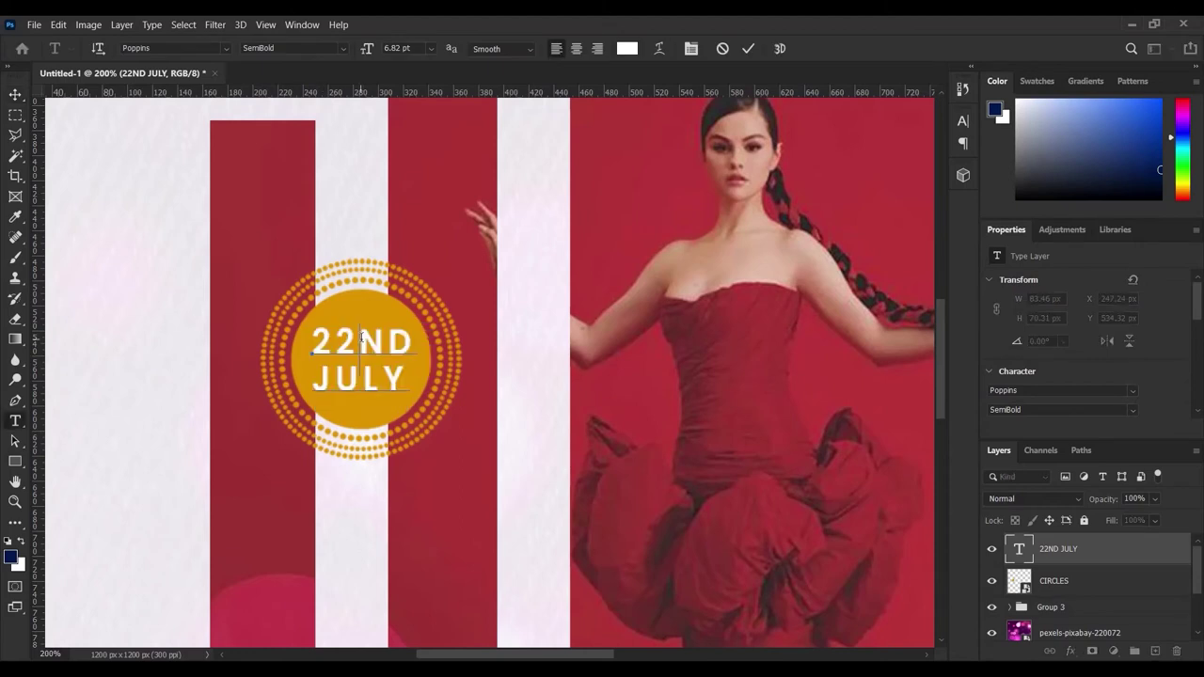
pyautogui.moveTo(365, 337); pyautogui.dragTo(428, 331)
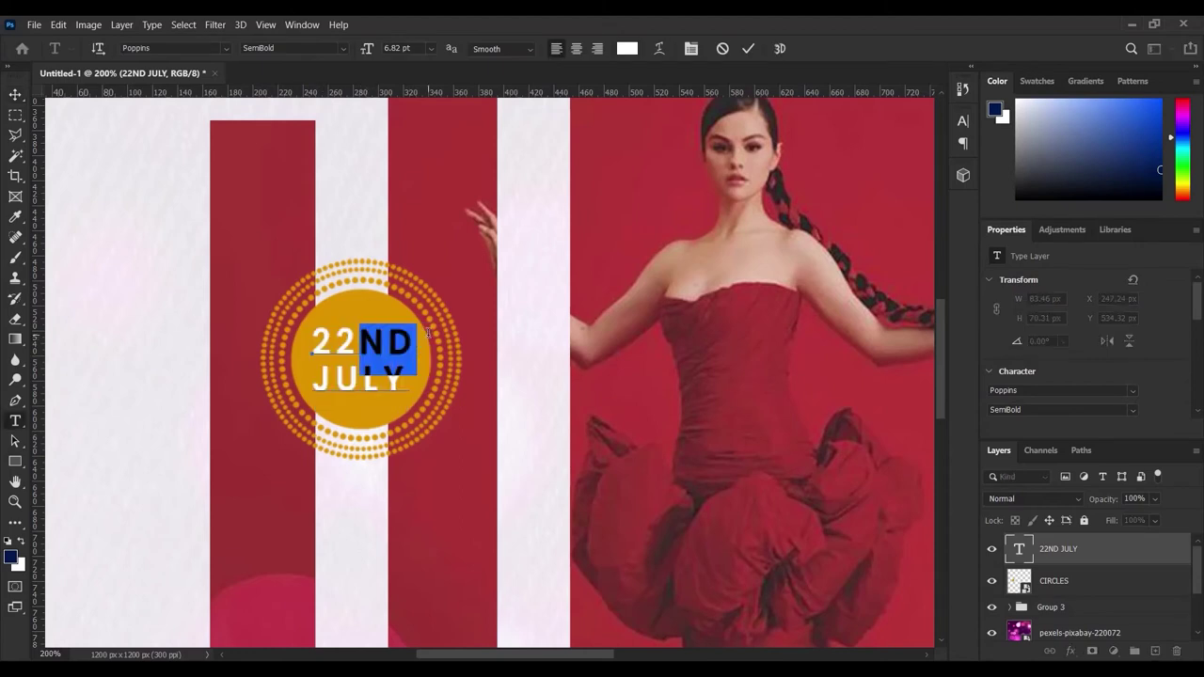
pyautogui.click(963, 121)
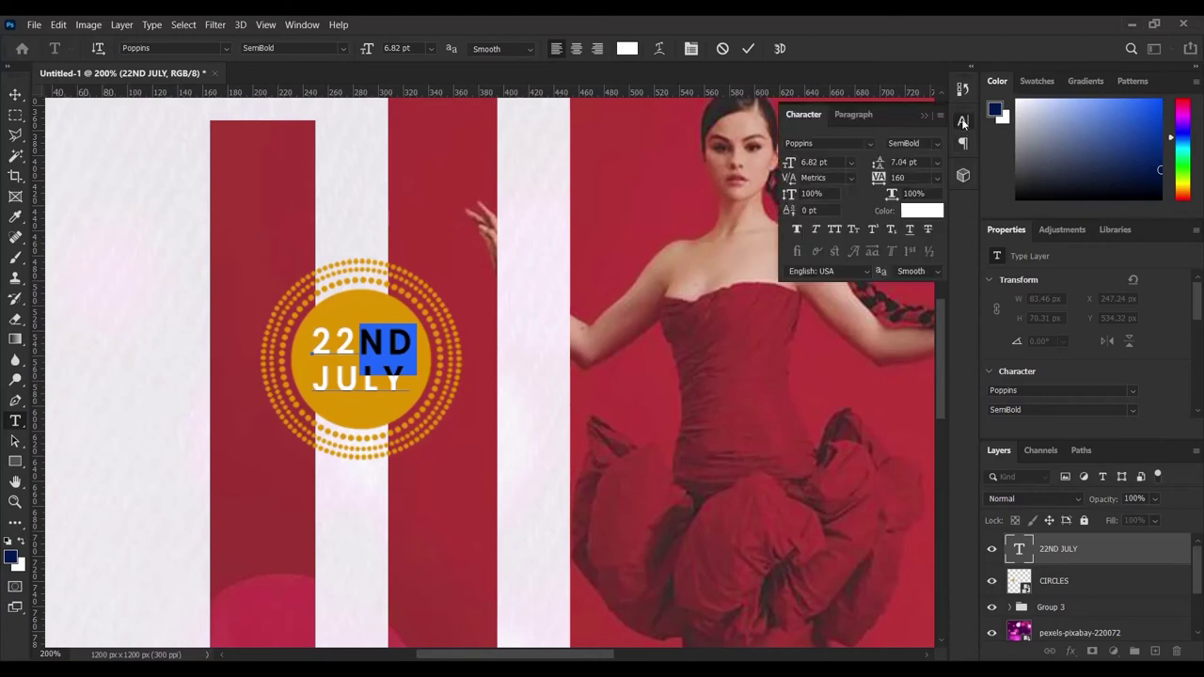
pyautogui.click(875, 228)
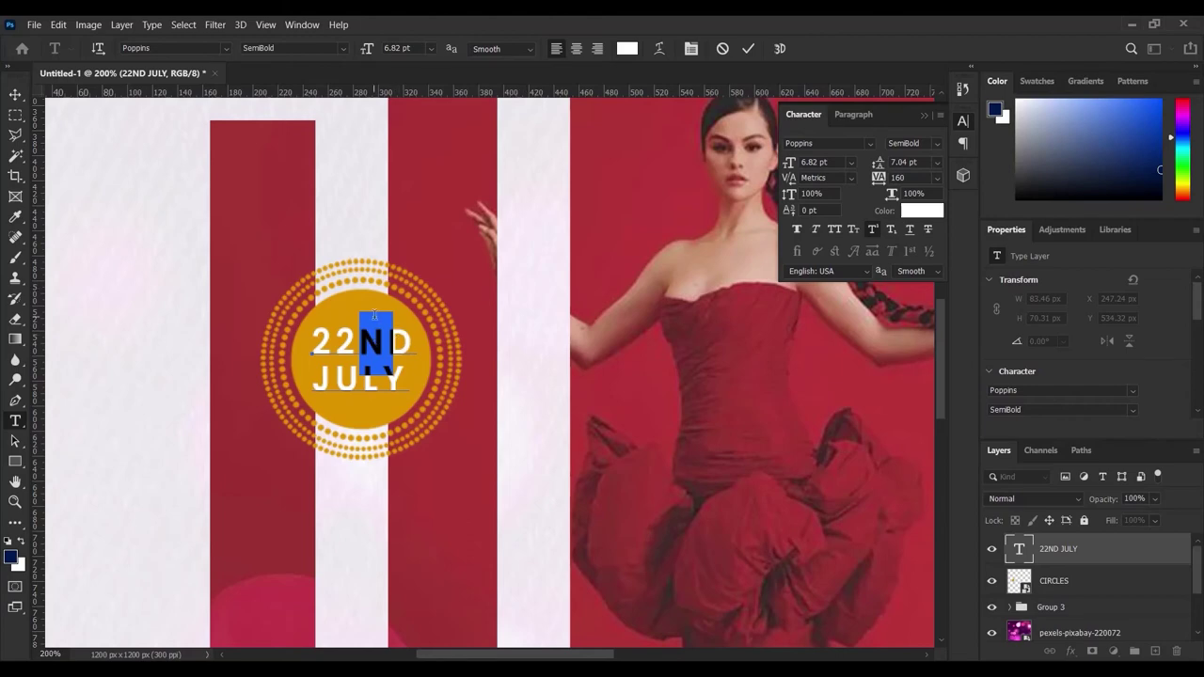
pyautogui.hotkey('ctrl', 'shift', '=')
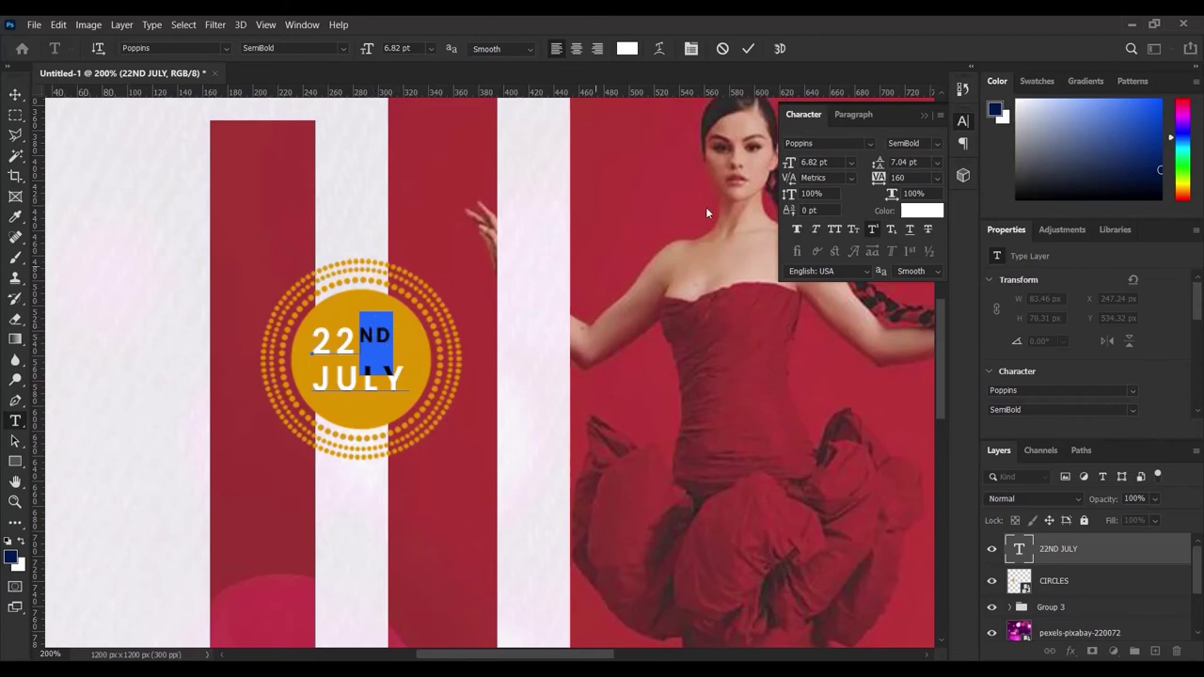
pyautogui.click(749, 49)
pyautogui.press('v')
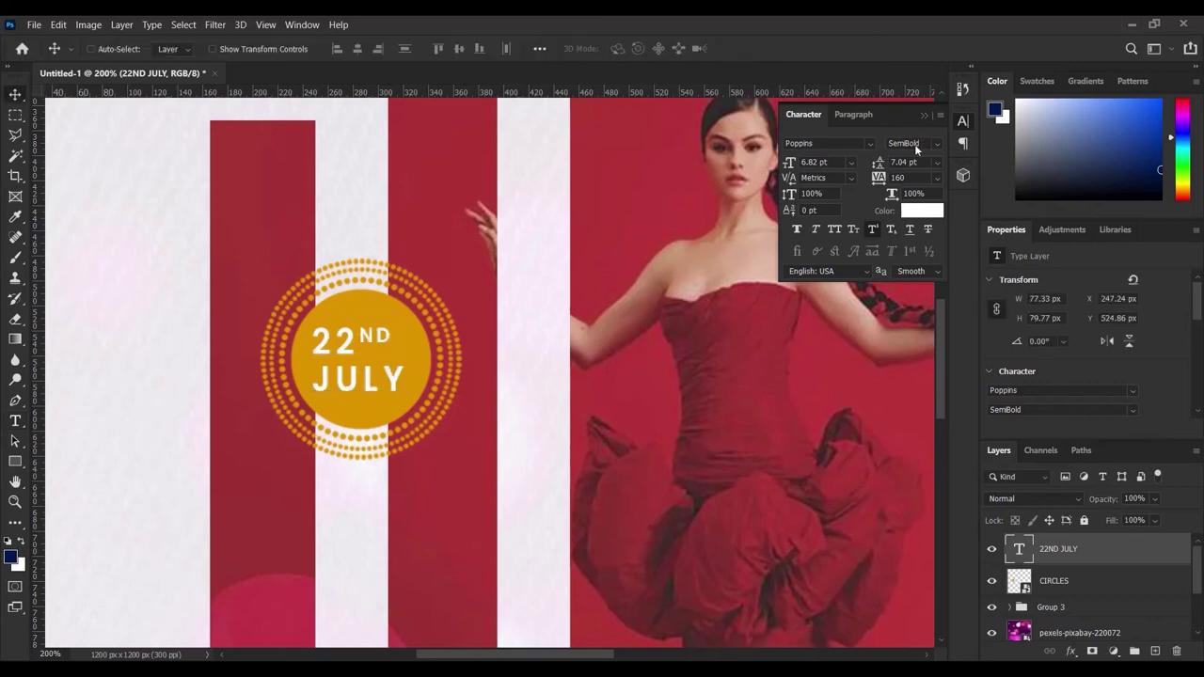
pyautogui.click(922, 114)
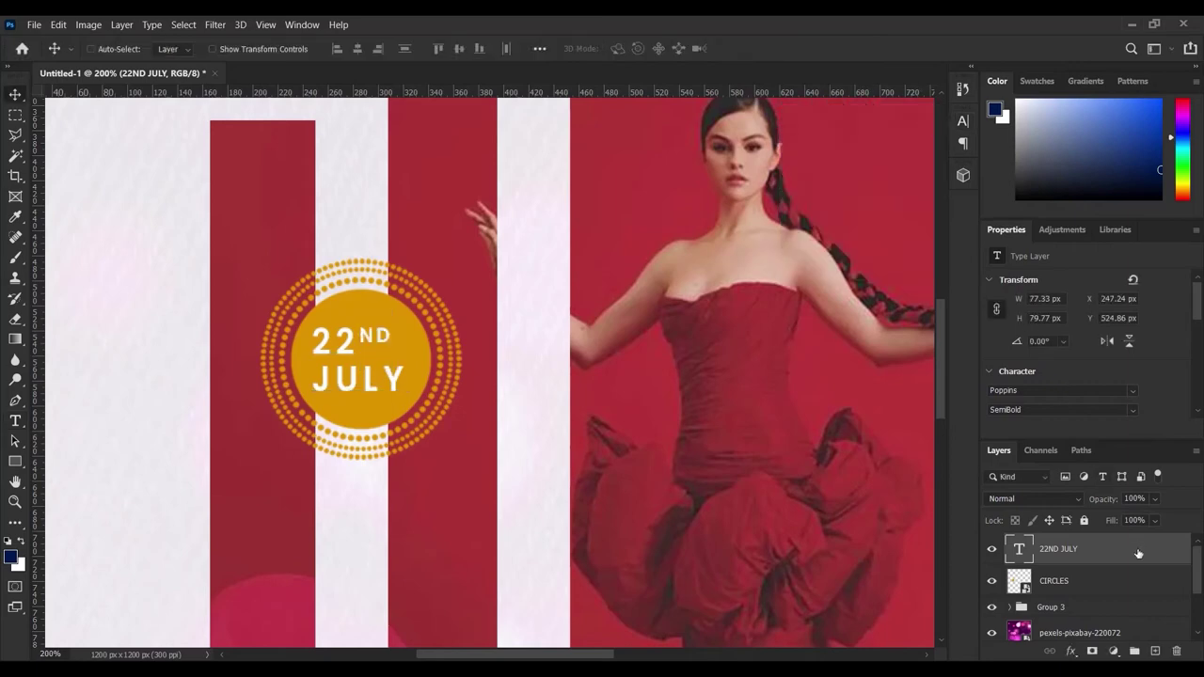
# Step: Add a drop shadow to the 22ND JULY text with a reduced distance
pyautogui.rightClick(1138, 554)
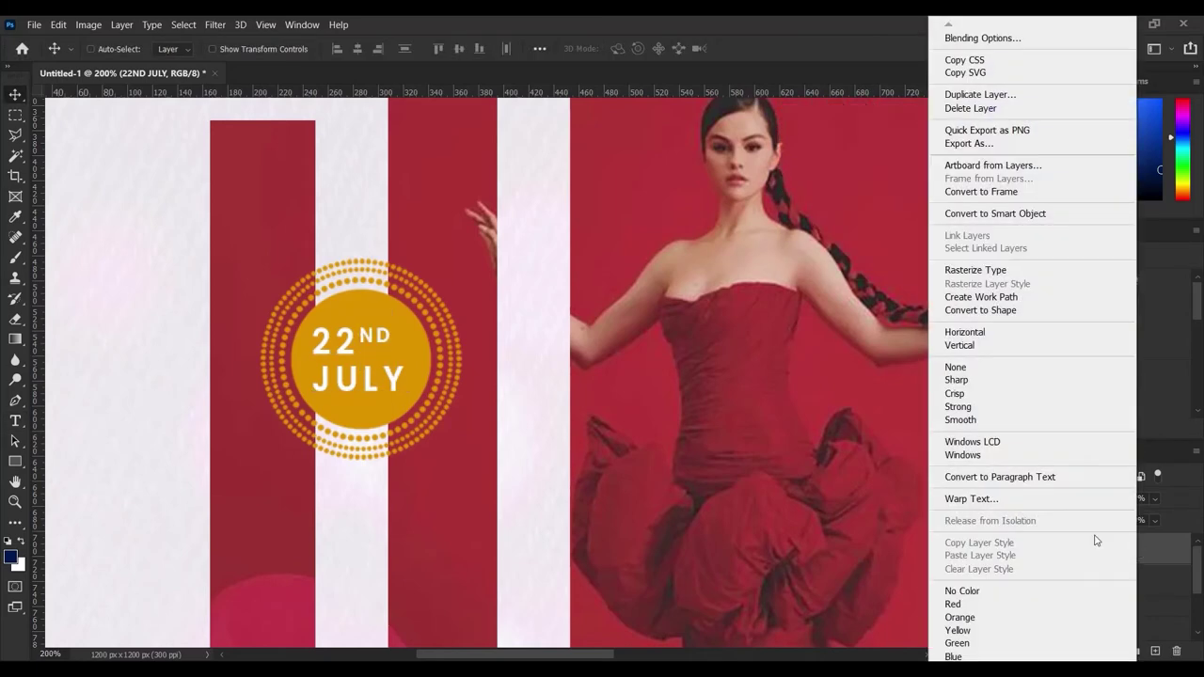
pyautogui.click(974, 40)
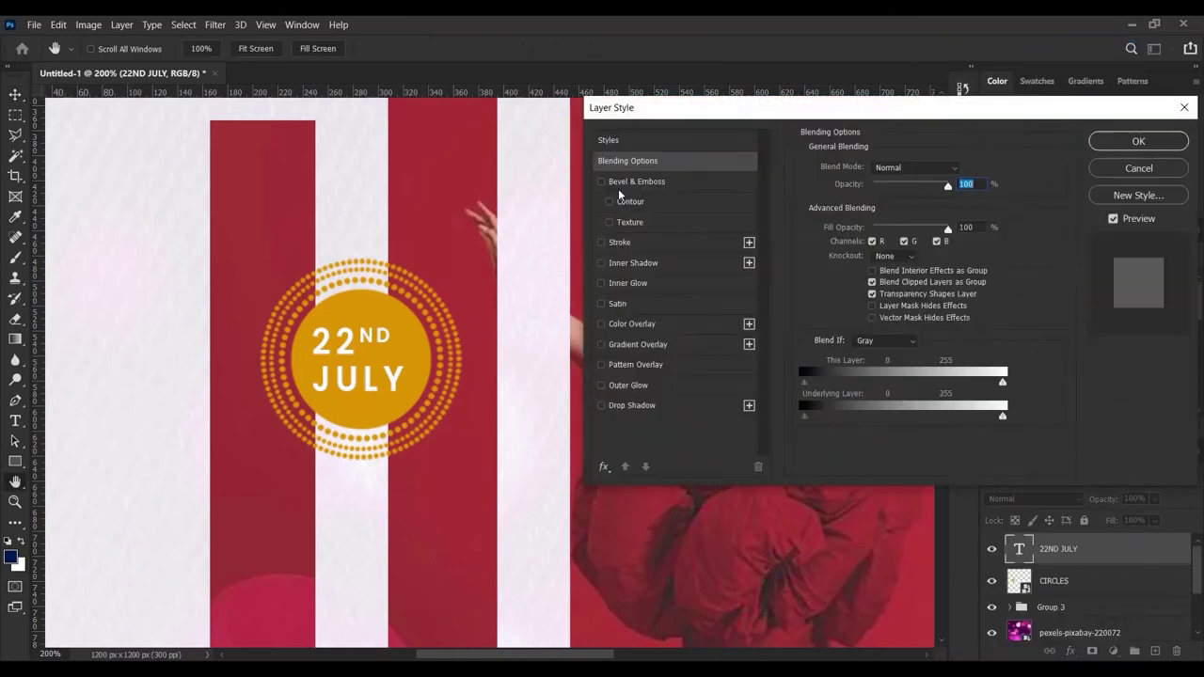
pyautogui.click(628, 405)
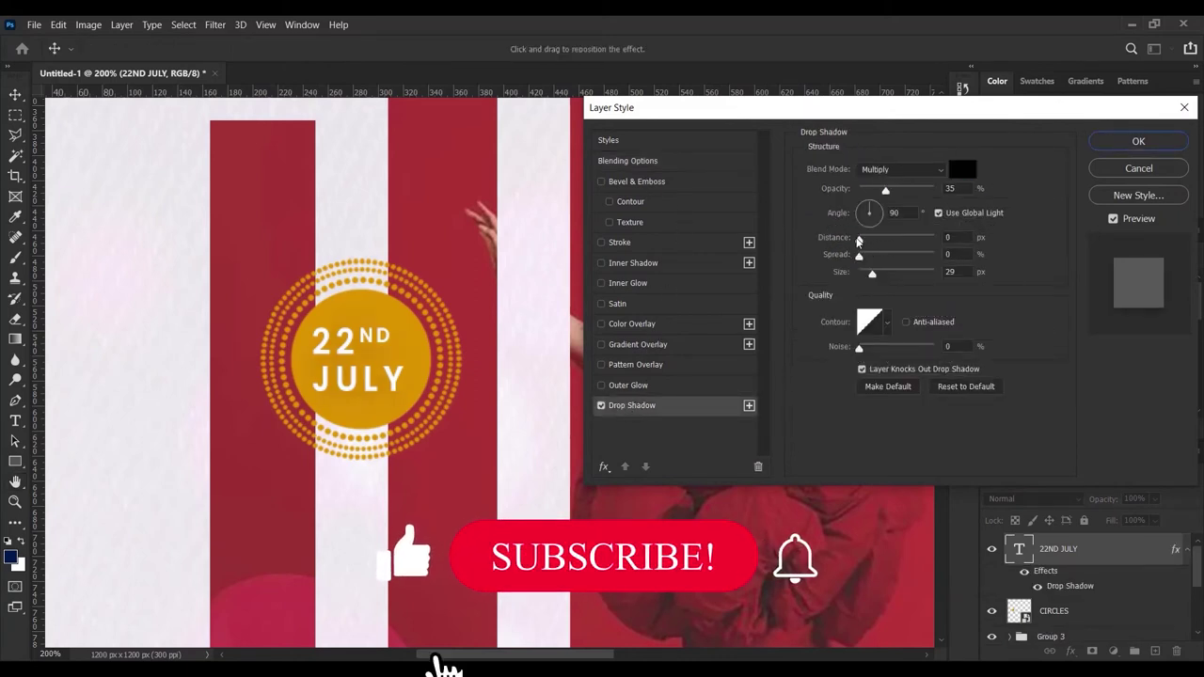
pyautogui.moveTo(867, 241)
pyautogui.mouseDown()
pyautogui.moveTo(859, 276)
pyautogui.moveTo(860, 237)
pyautogui.mouseUp()
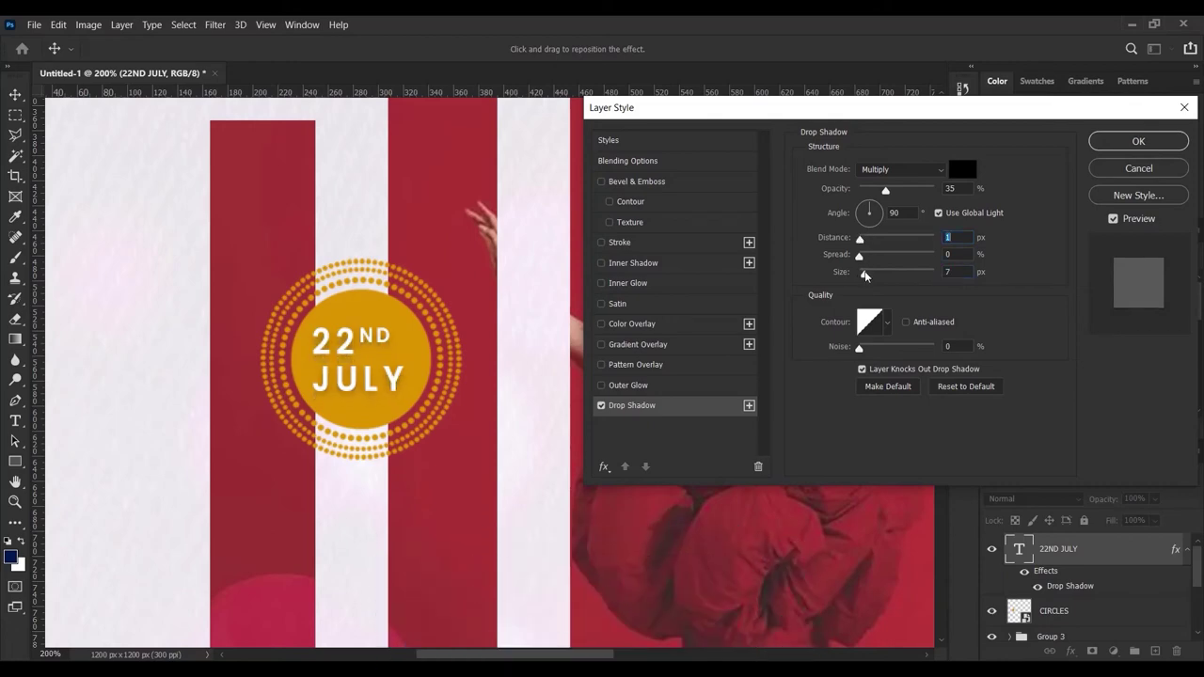
pyautogui.click(865, 275)
# Step: Add a thin Bevel & Emboss, make the drop shadow softer and wider, and apply
pyautogui.click(602, 181)
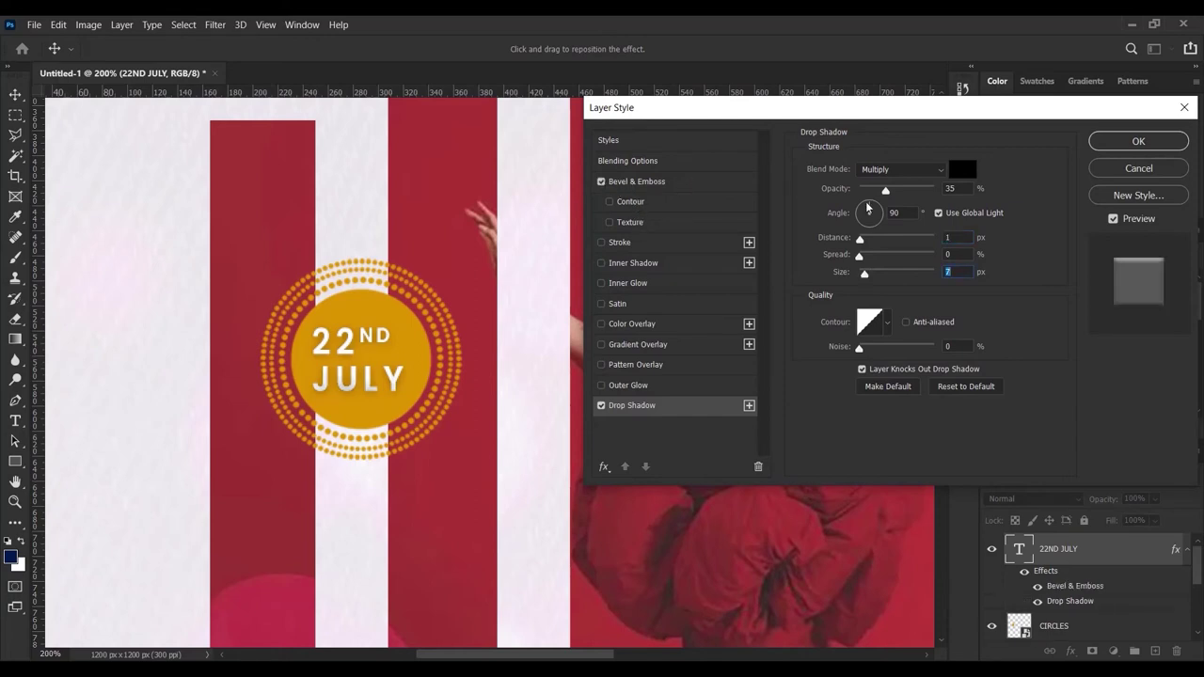
pyautogui.click(706, 184)
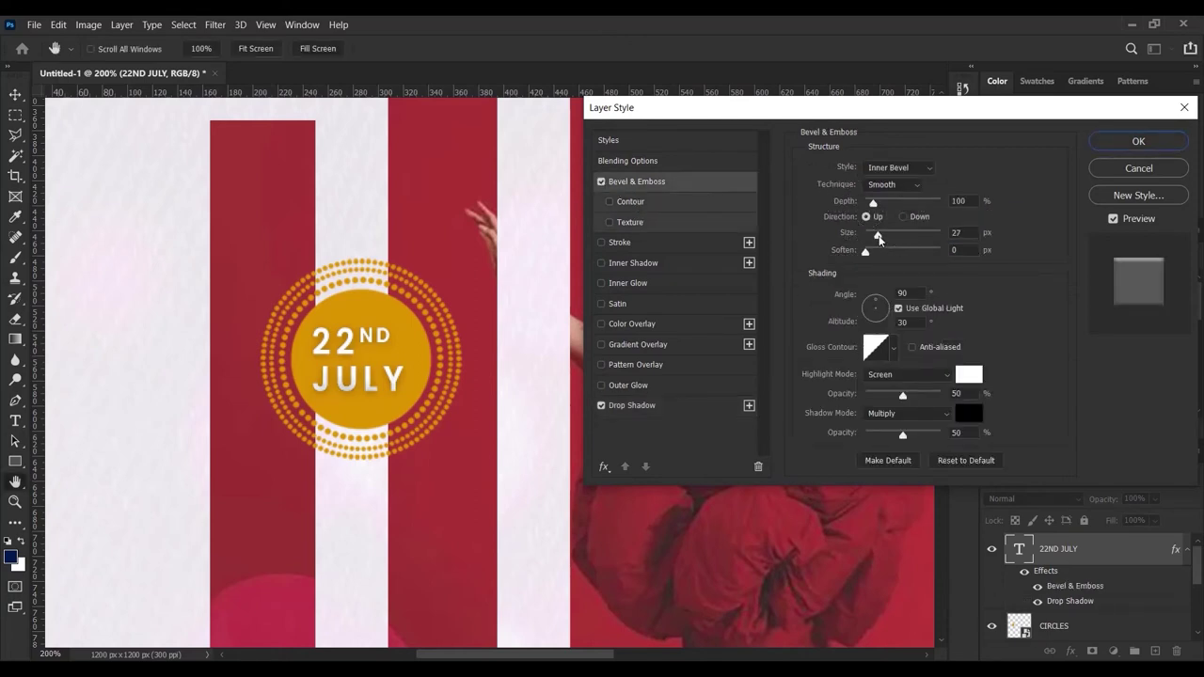
pyautogui.moveTo(880, 239); pyautogui.dragTo(868, 240)
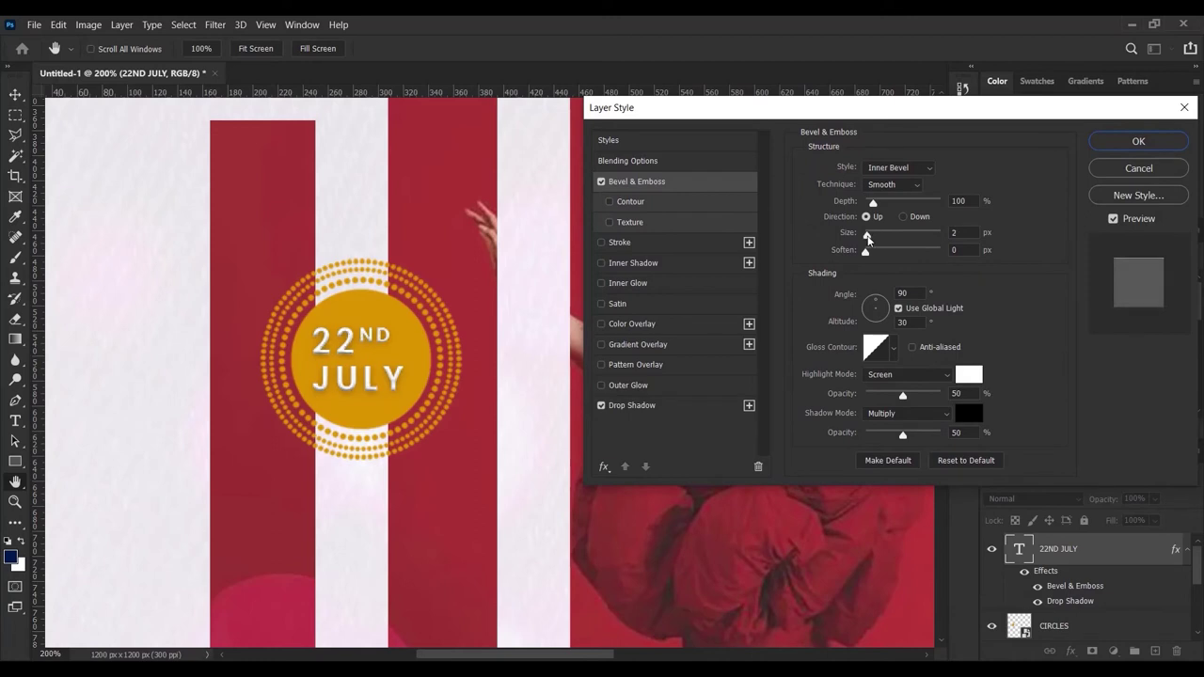
pyautogui.click(868, 240)
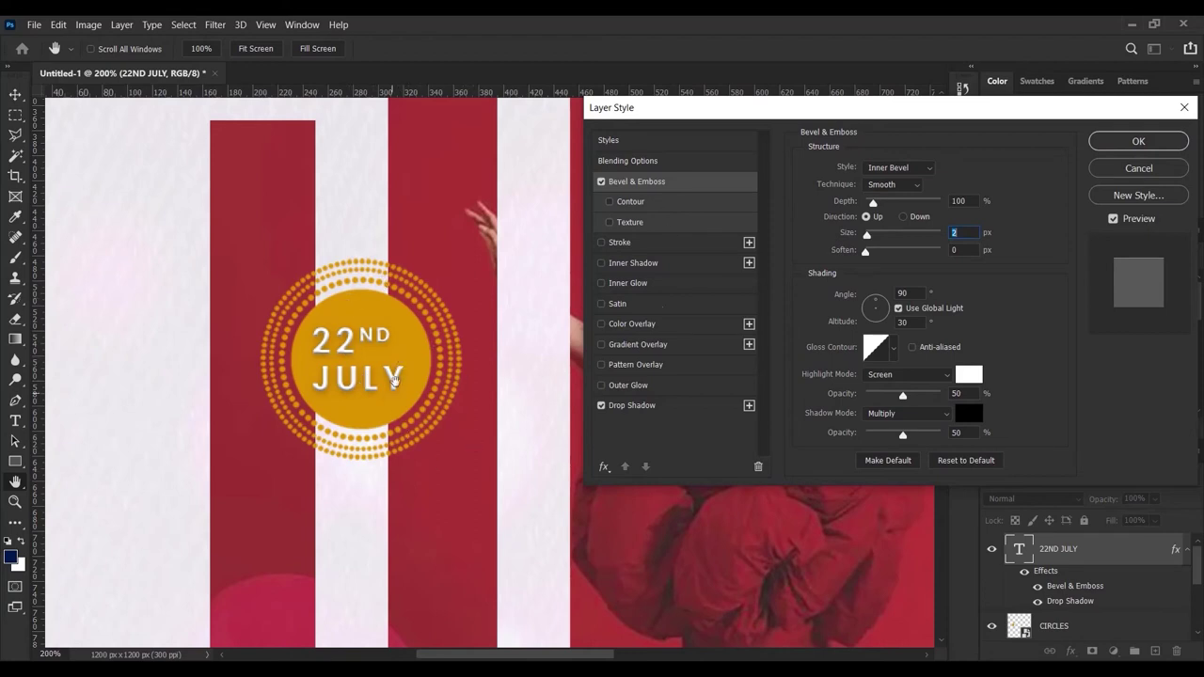
pyautogui.click(641, 408)
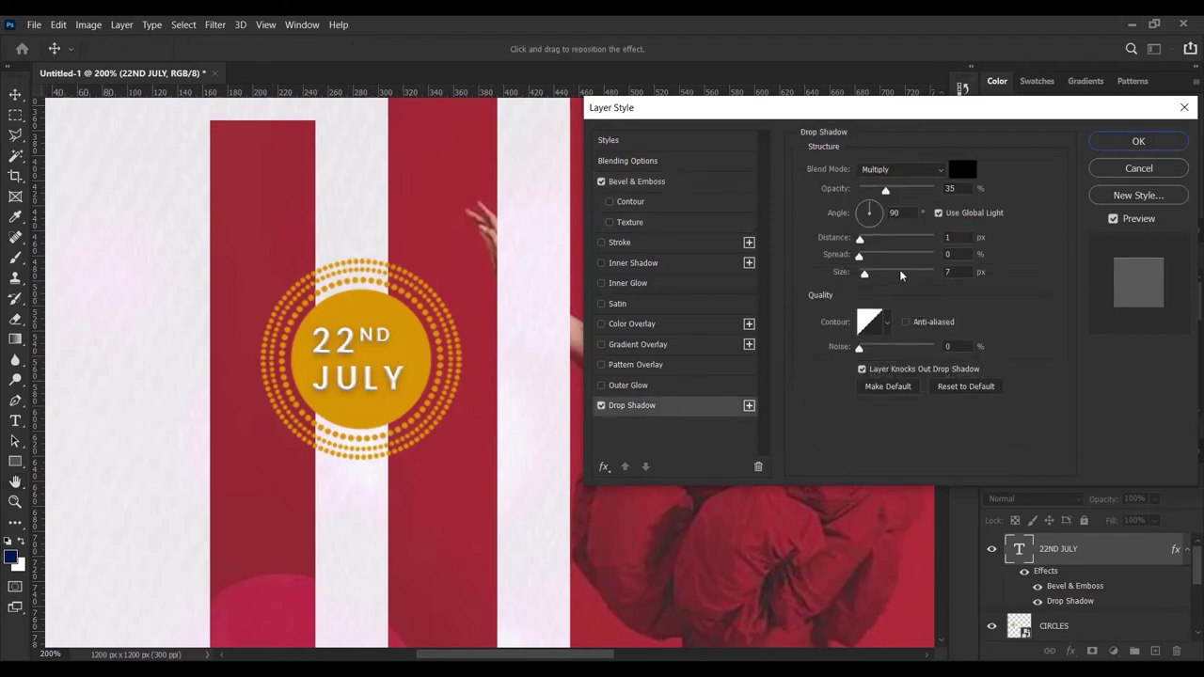
pyautogui.moveTo(869, 279)
pyautogui.mouseDown()
pyautogui.moveTo(865, 256)
pyautogui.moveTo(877, 280)
pyautogui.mouseUp()
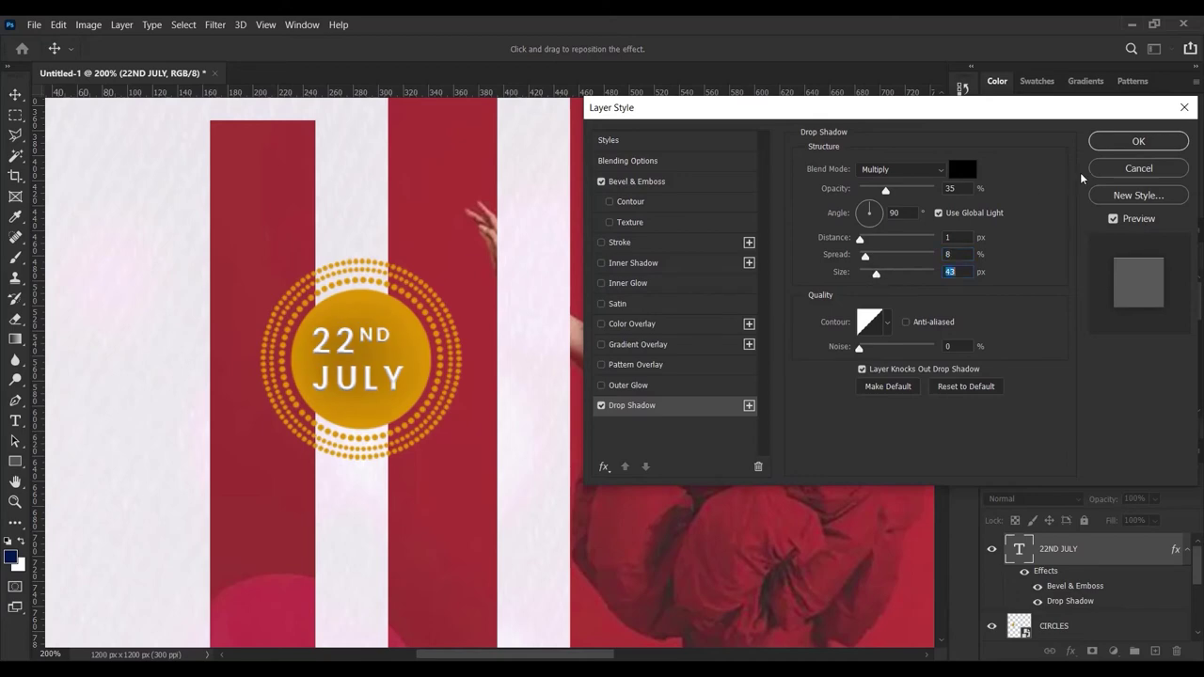
pyautogui.click(1135, 140)
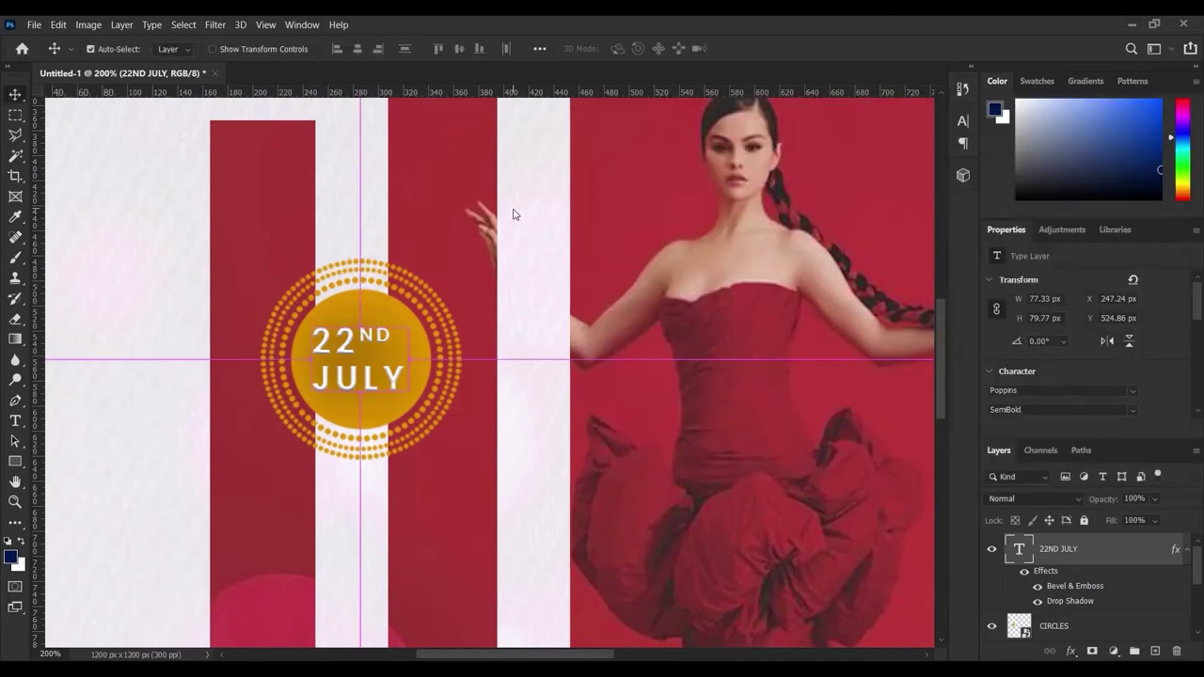
pyautogui.hotkey('ctrl', '0')
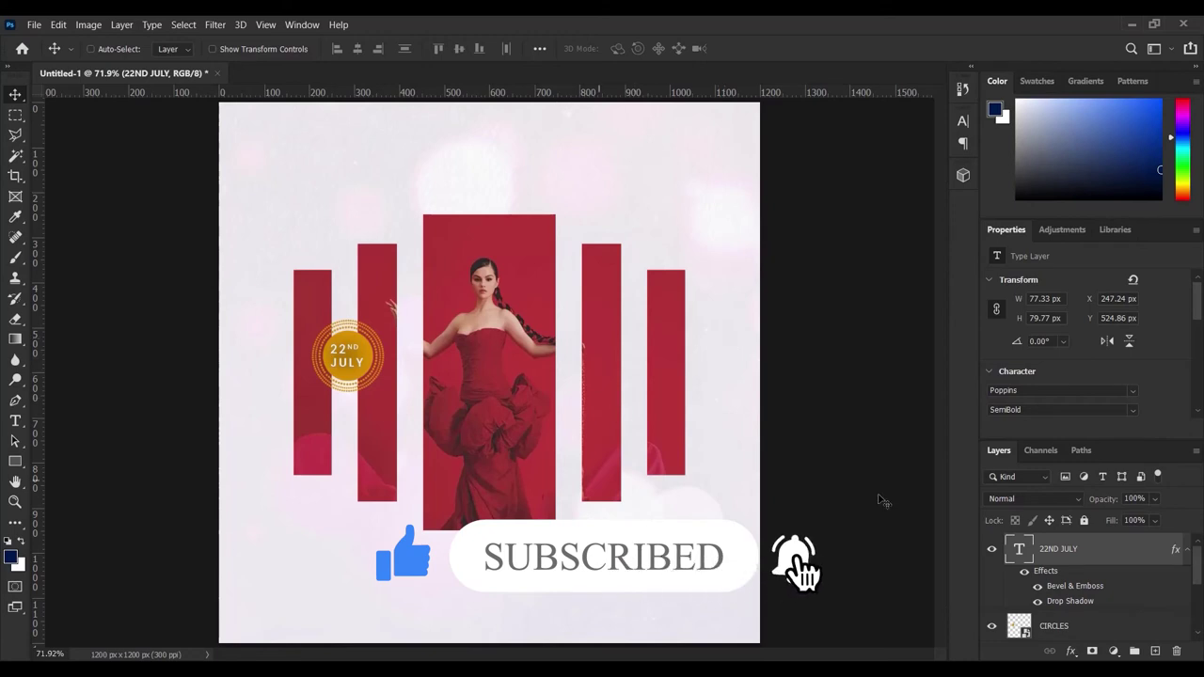
pyautogui.click(15, 421)
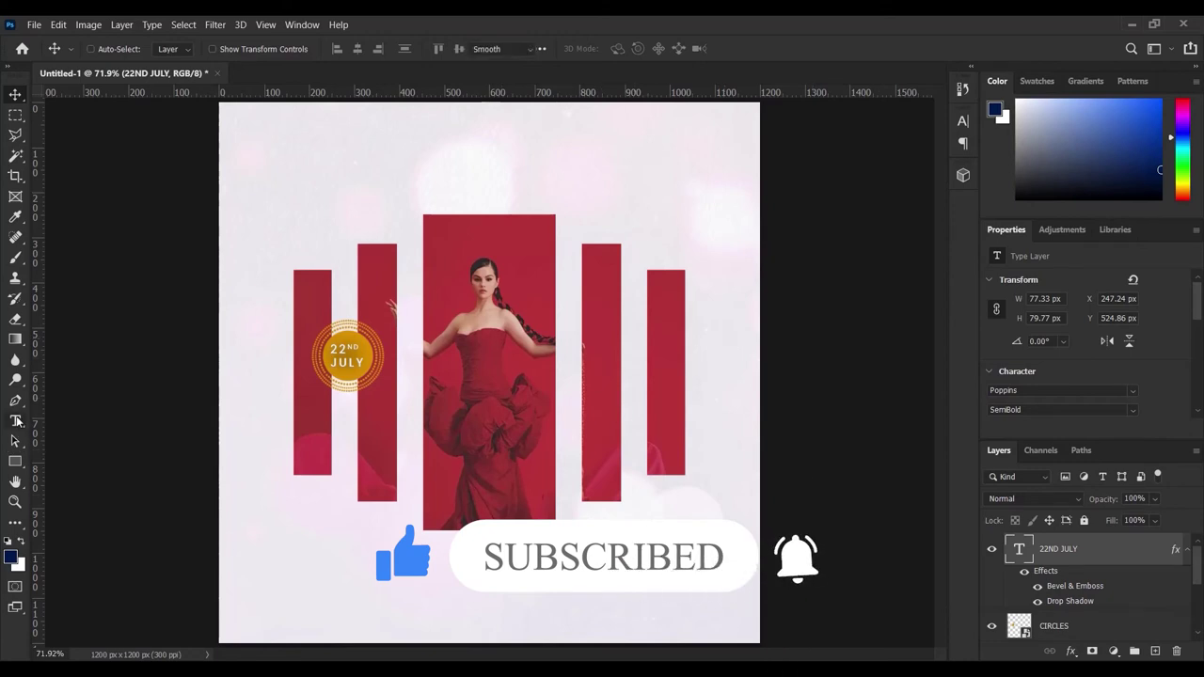
pyautogui.click(184, 48)
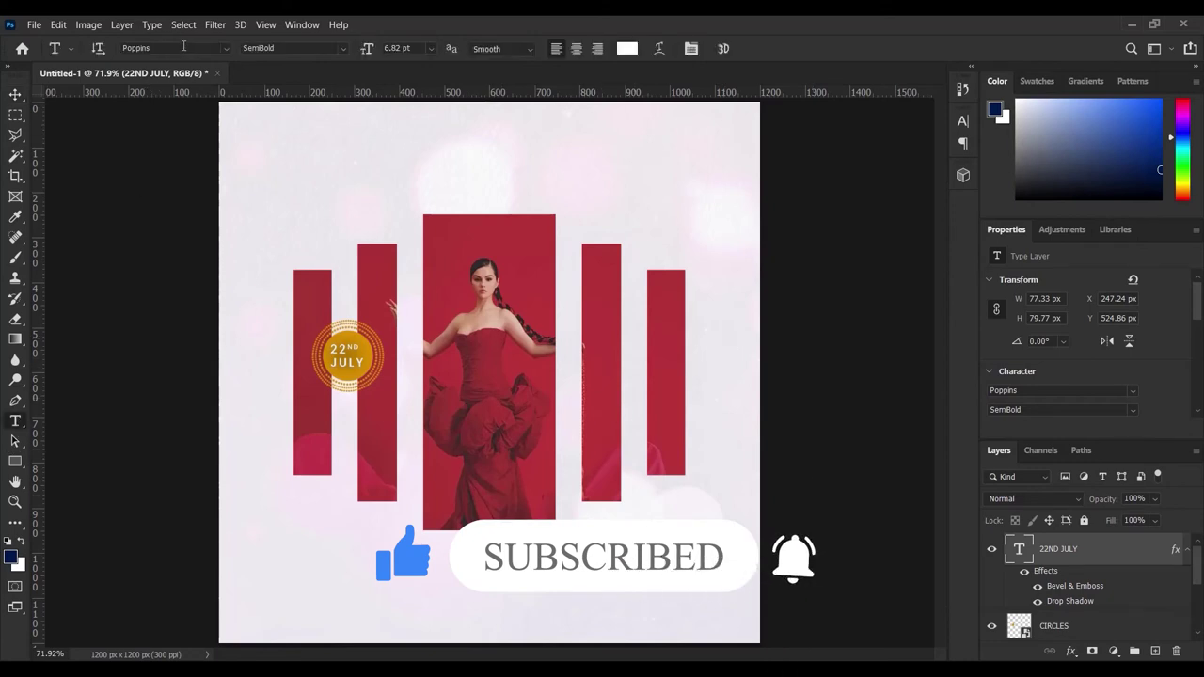
pyautogui.write('CHEE')
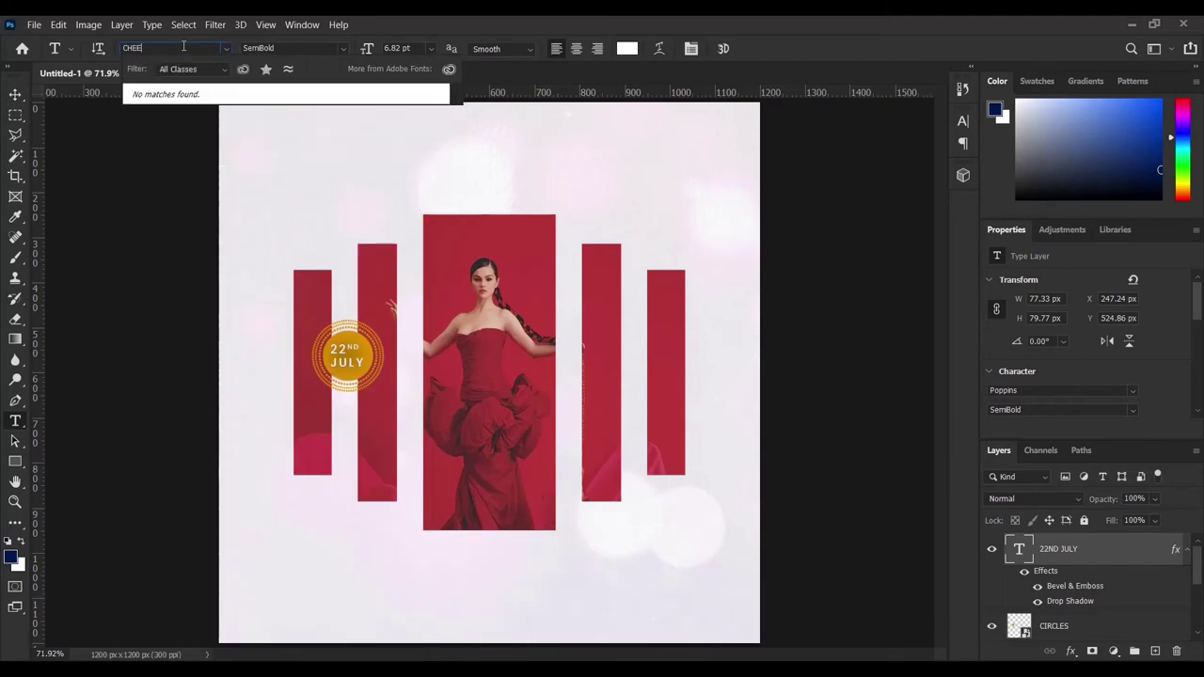
pyautogui.press('BackSpace')
pyautogui.write('R')
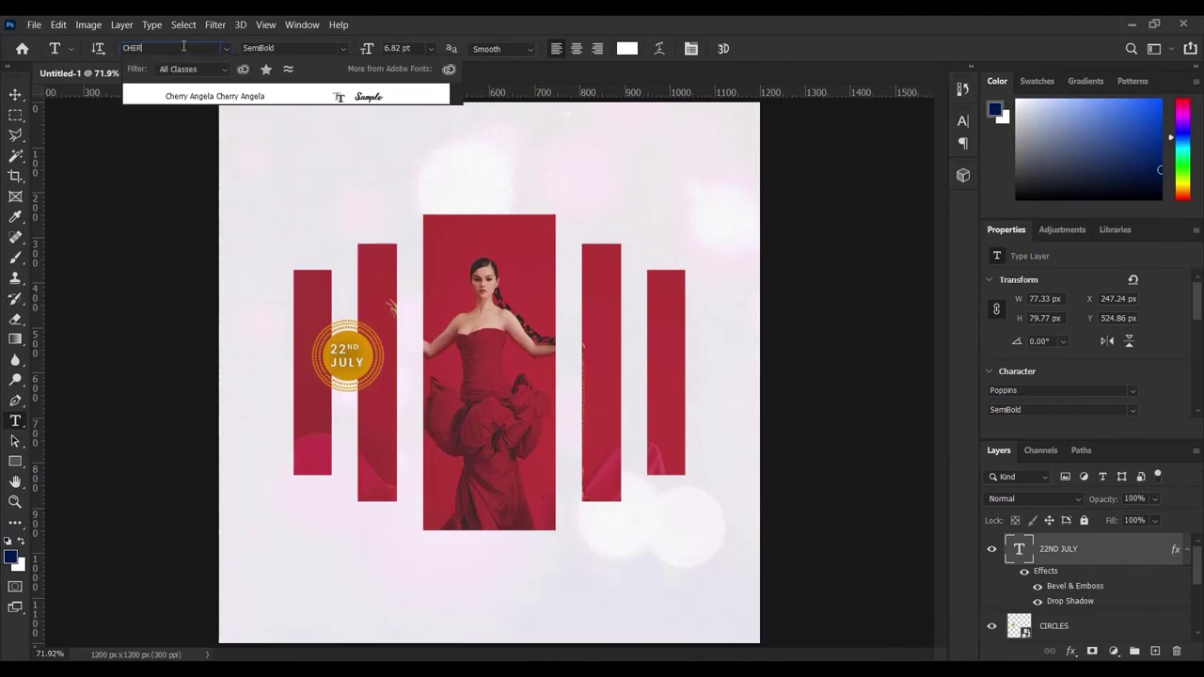
pyautogui.click(218, 96)
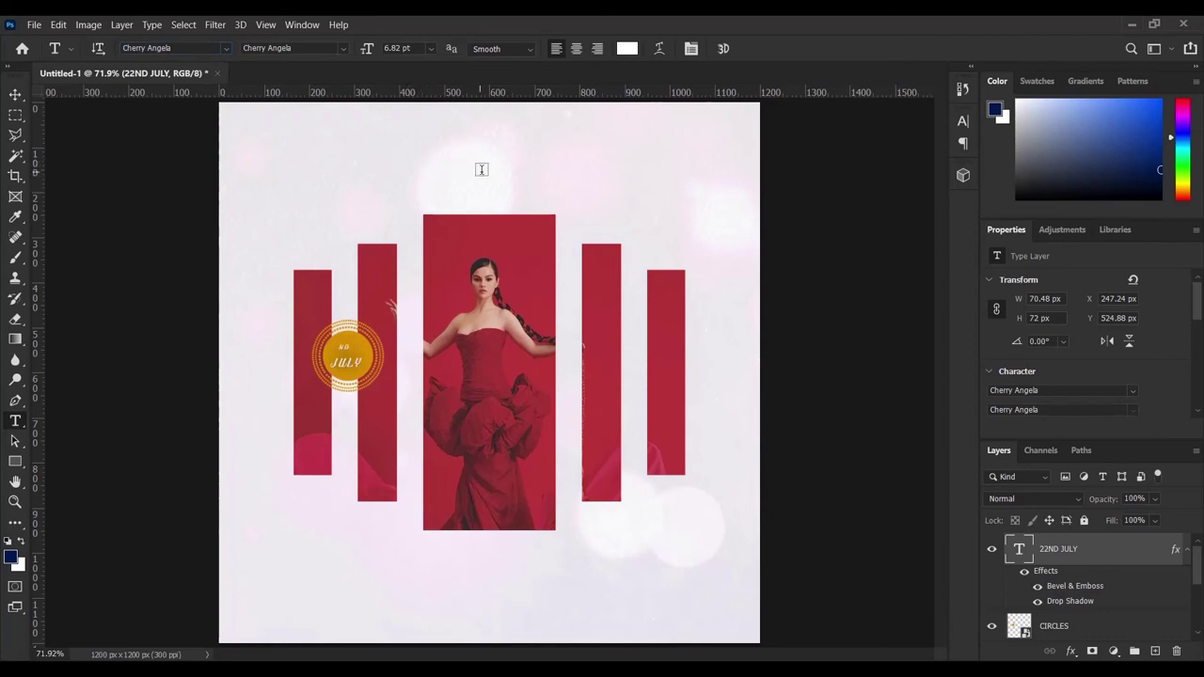
pyautogui.hotkey('ctrl', 'z')
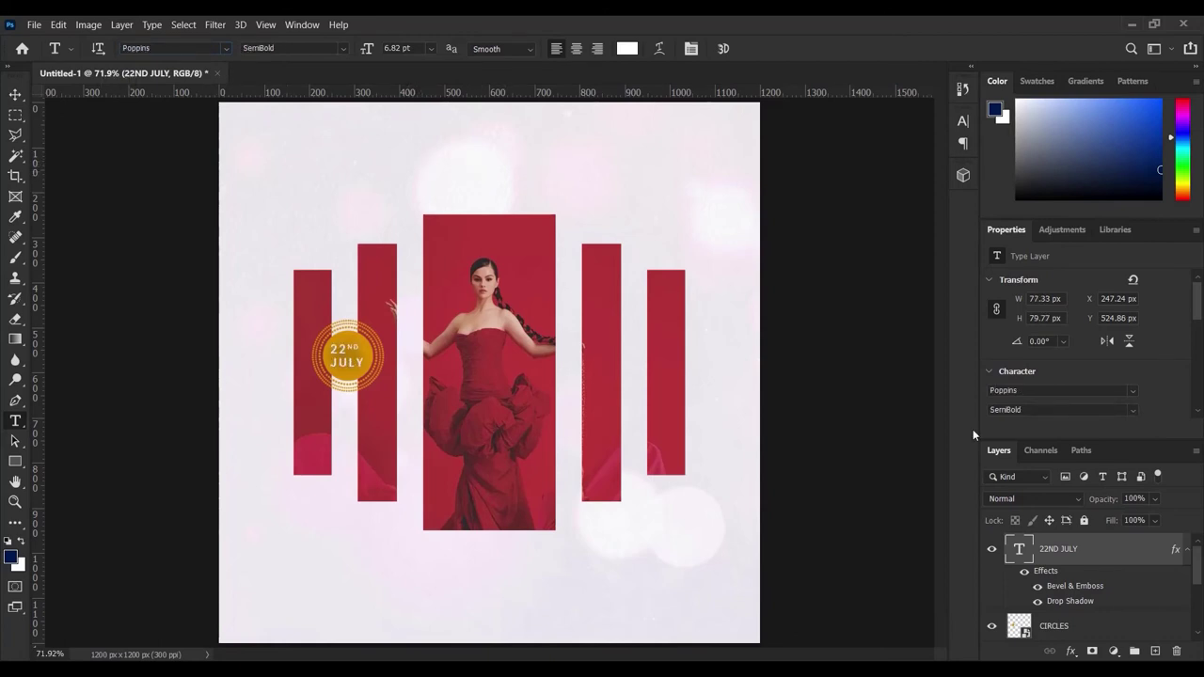
pyautogui.click(1190, 551)
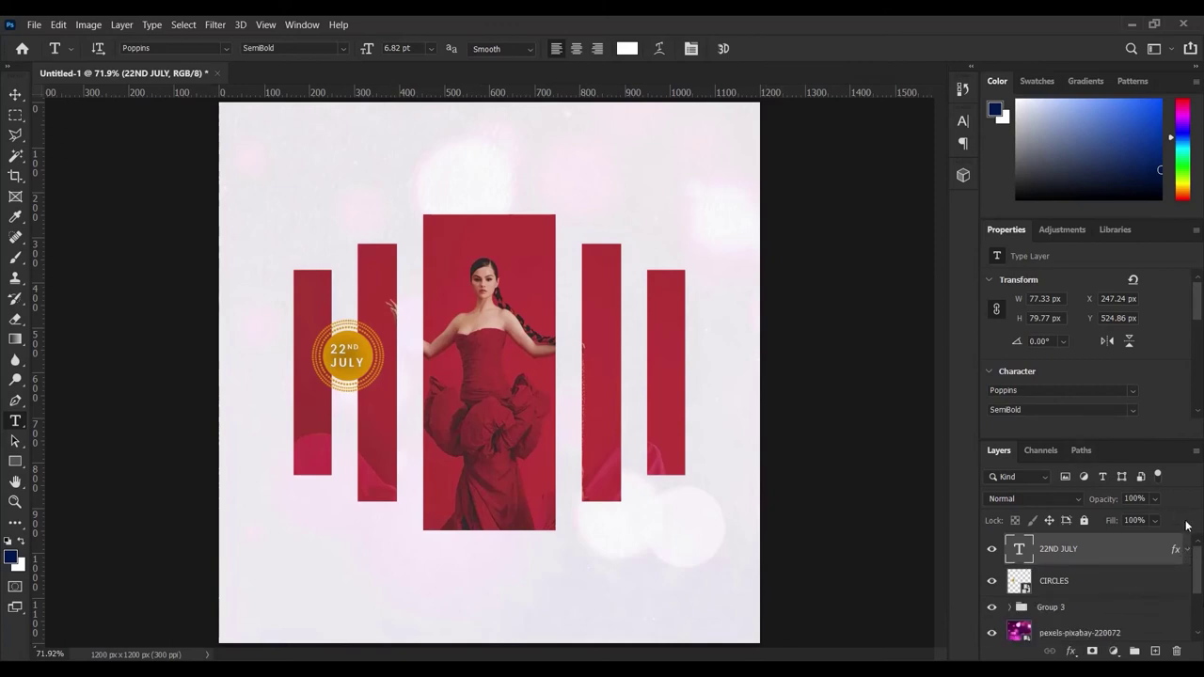
# Step: Start a Happy Birthday text line near the poster top in the Cherry Angela font
pyautogui.click(1156, 651)
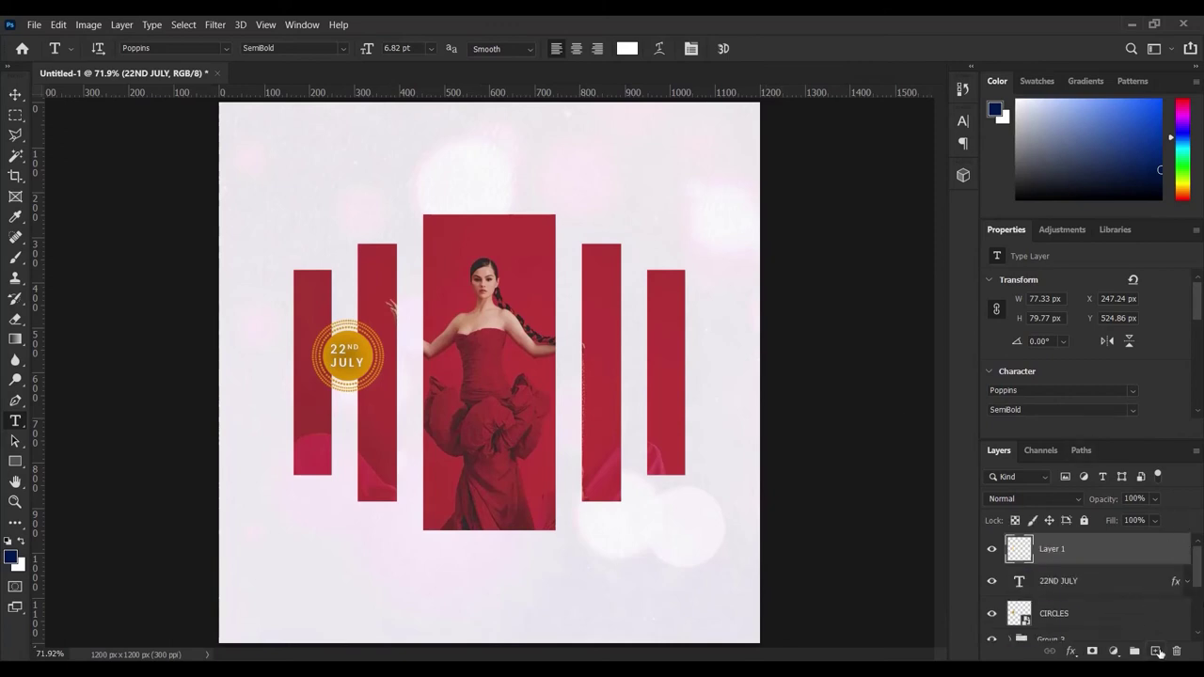
pyautogui.click(407, 158)
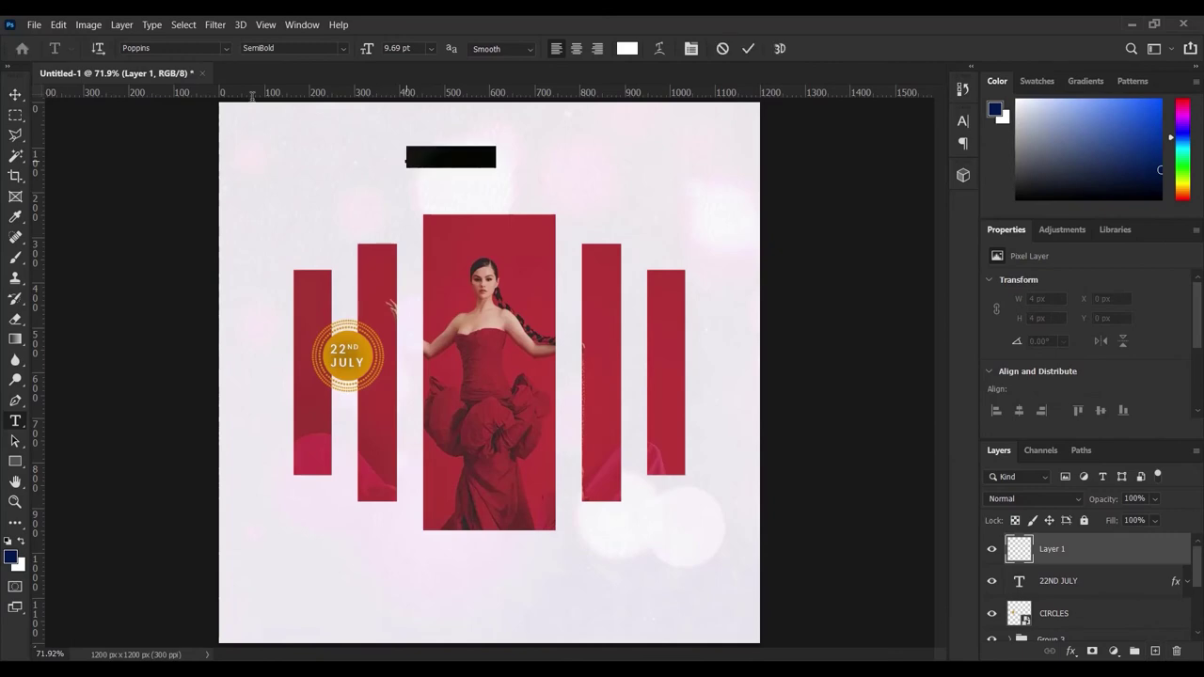
pyautogui.click(156, 48)
pyautogui.write('CHE')
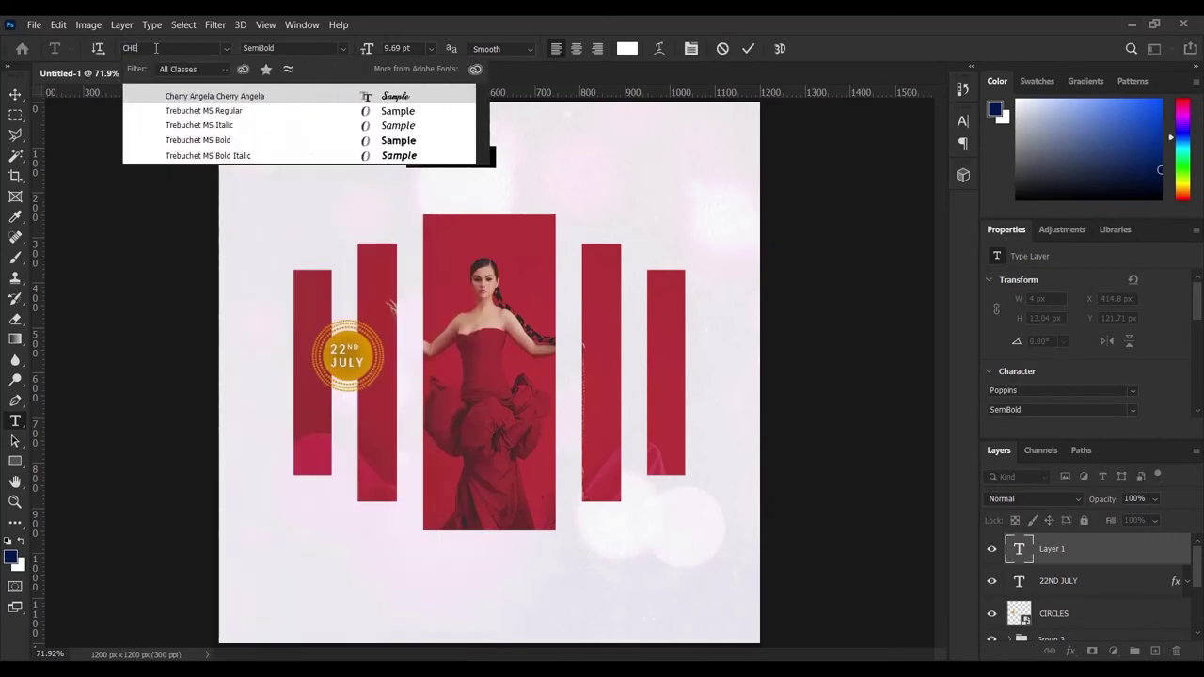
pyautogui.press('Return')
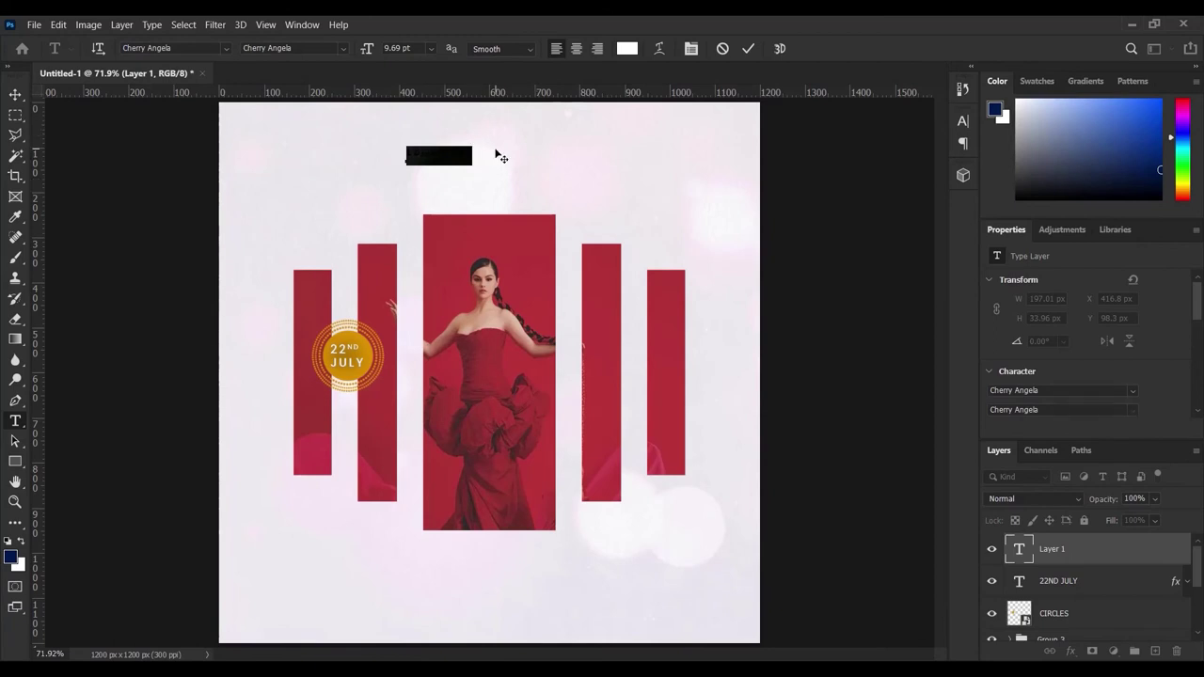
pyautogui.press('BackSpace')
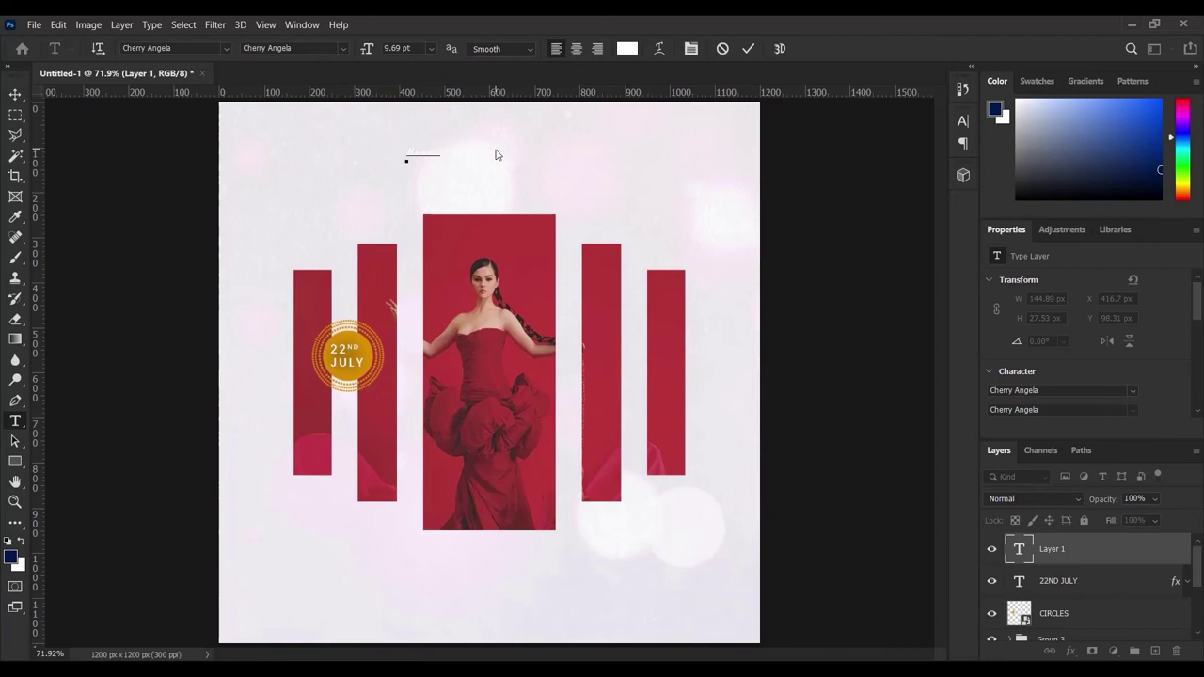
pyautogui.write('Live')
# Step: Colour the title gold, sampled from the date badge, and commit it
pyautogui.hotkey('ctrl', 'a')
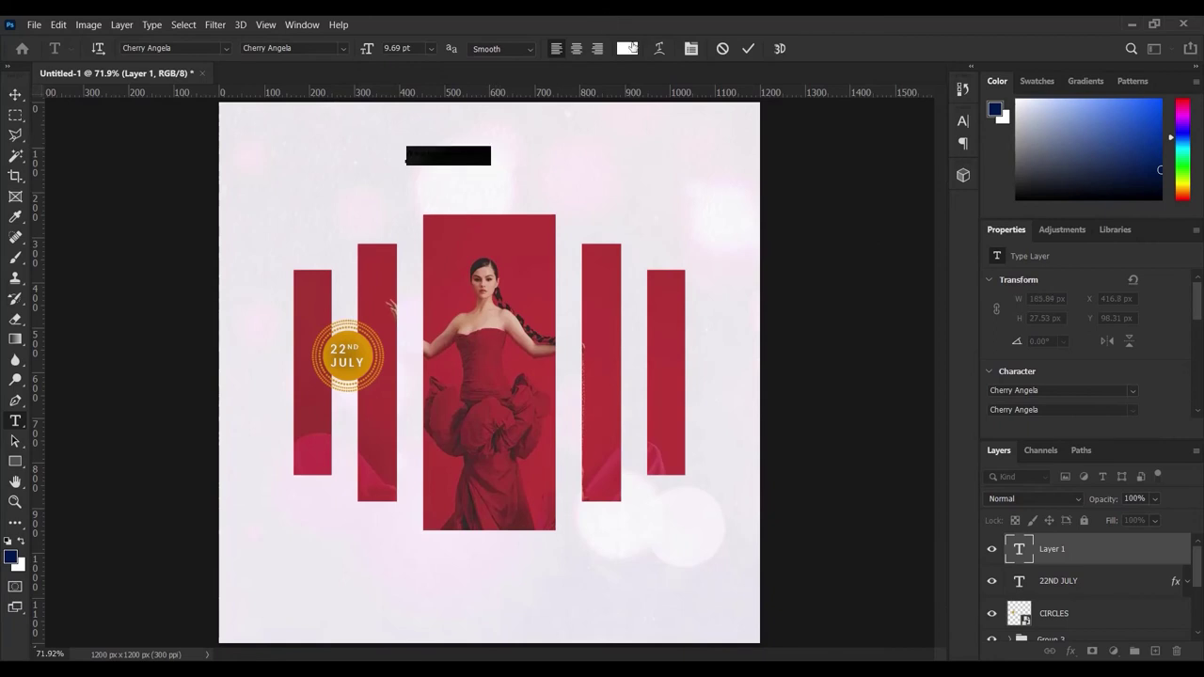
pyautogui.click(629, 48)
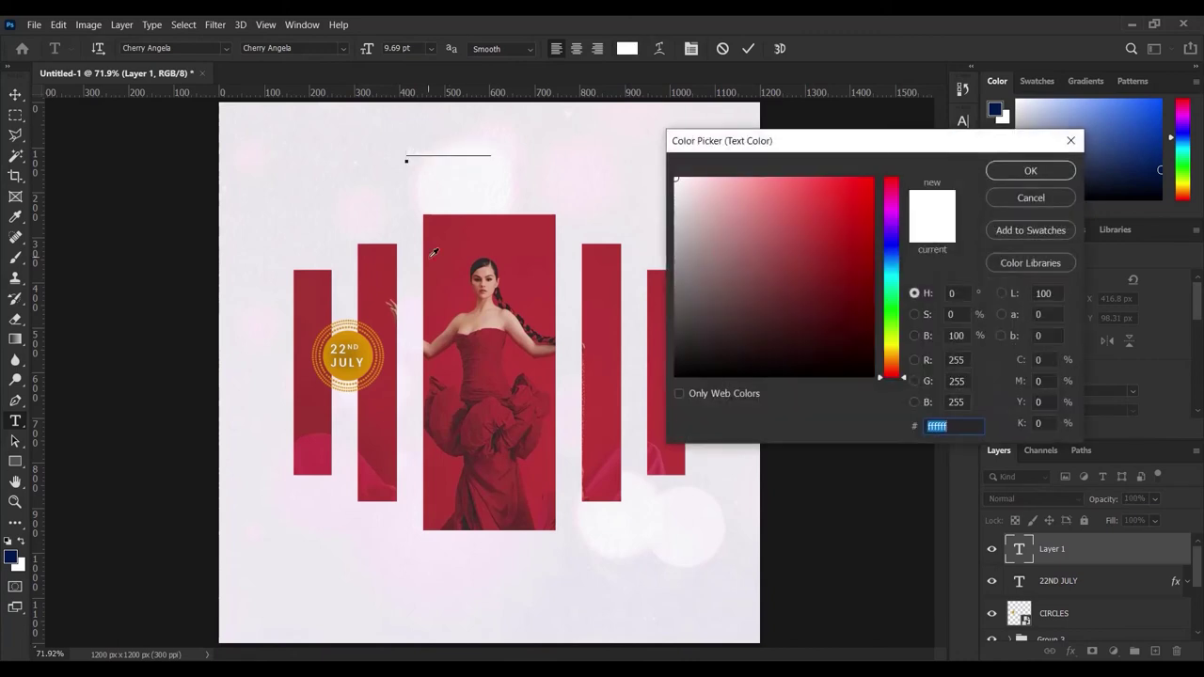
pyautogui.click(365, 350)
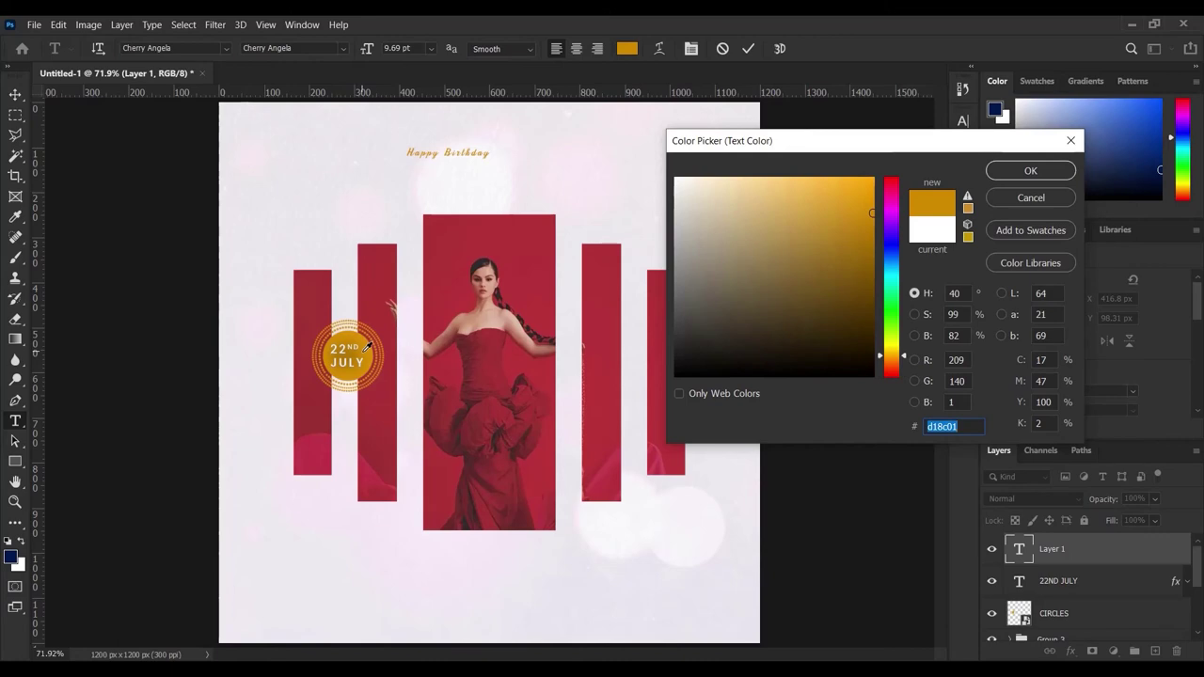
pyautogui.click(373, 362)
pyautogui.click(1003, 169)
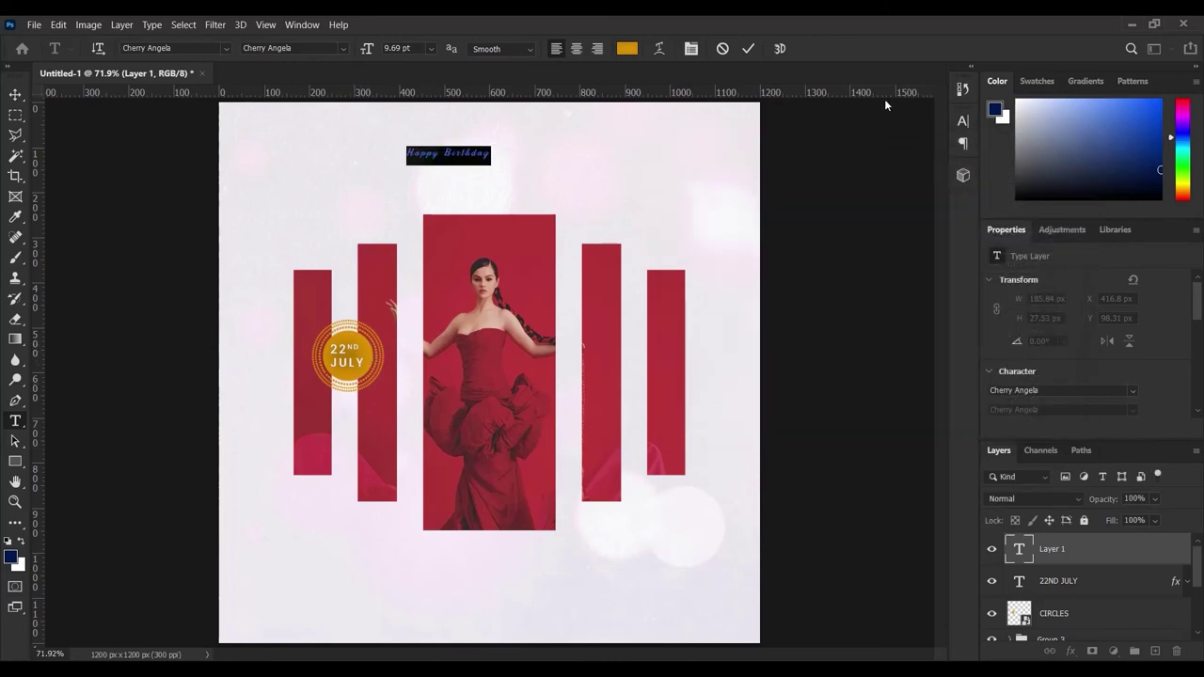
pyautogui.click(750, 50)
# Step: Enlarge the Happy Birthday title to about 505 x 75 px
pyautogui.click(386, 205)
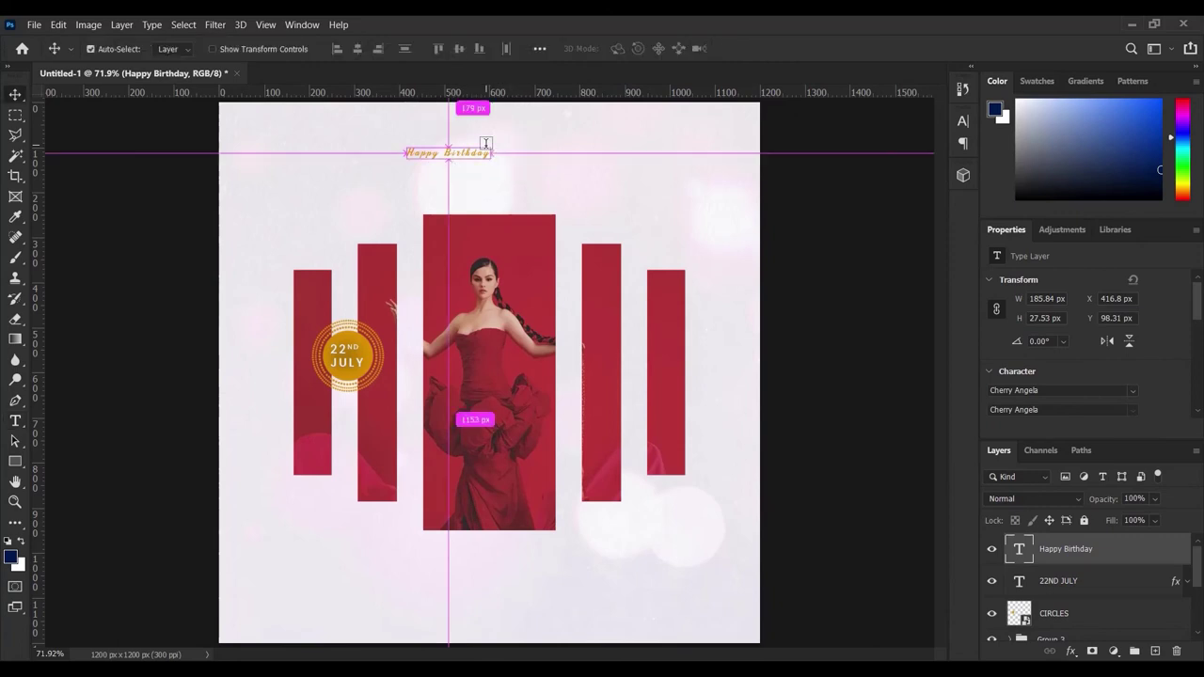
pyautogui.hotkey('ctrl', 't')
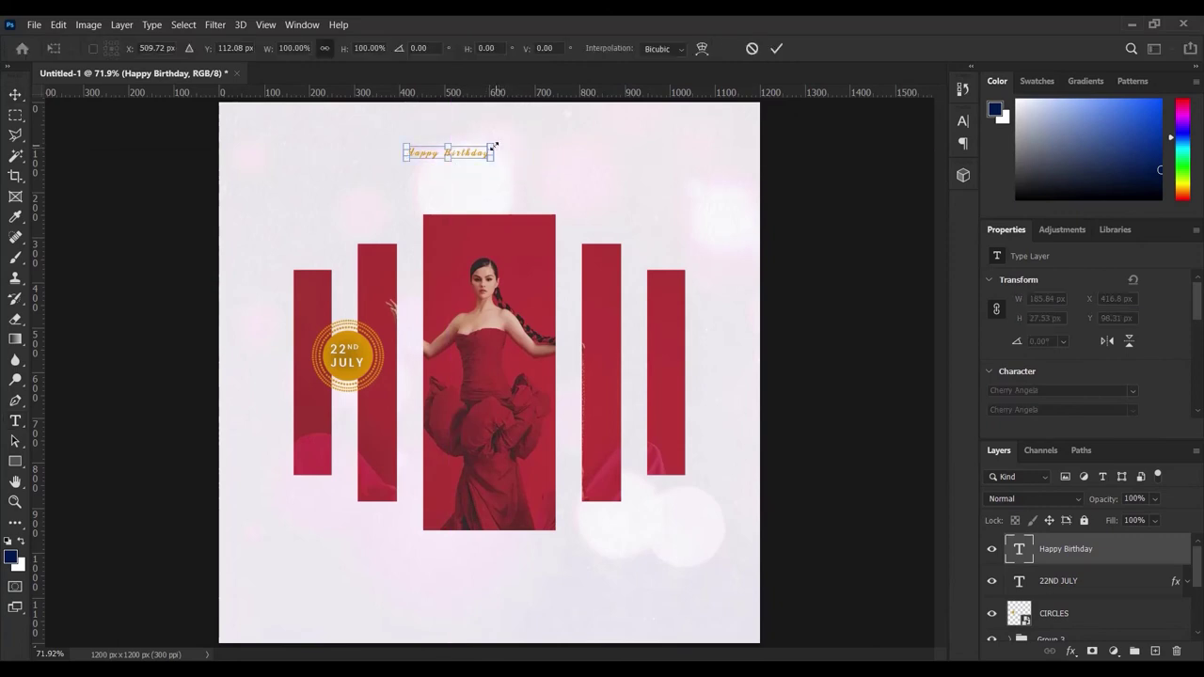
pyautogui.moveTo(492, 146); pyautogui.dragTo(562, 114)
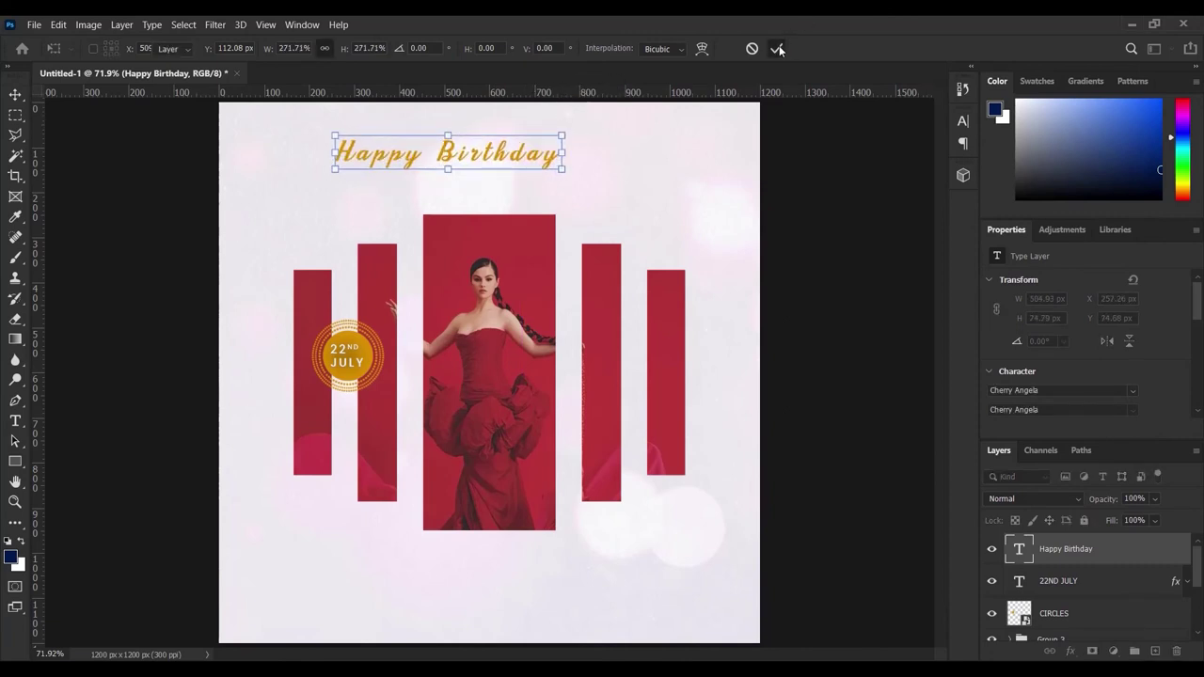
pyautogui.click(776, 48)
pyautogui.doubleClick(524, 148)
# Step: Centre the title horizontally on the poster and deselect
pyautogui.hotkey('ctrl', 'a')
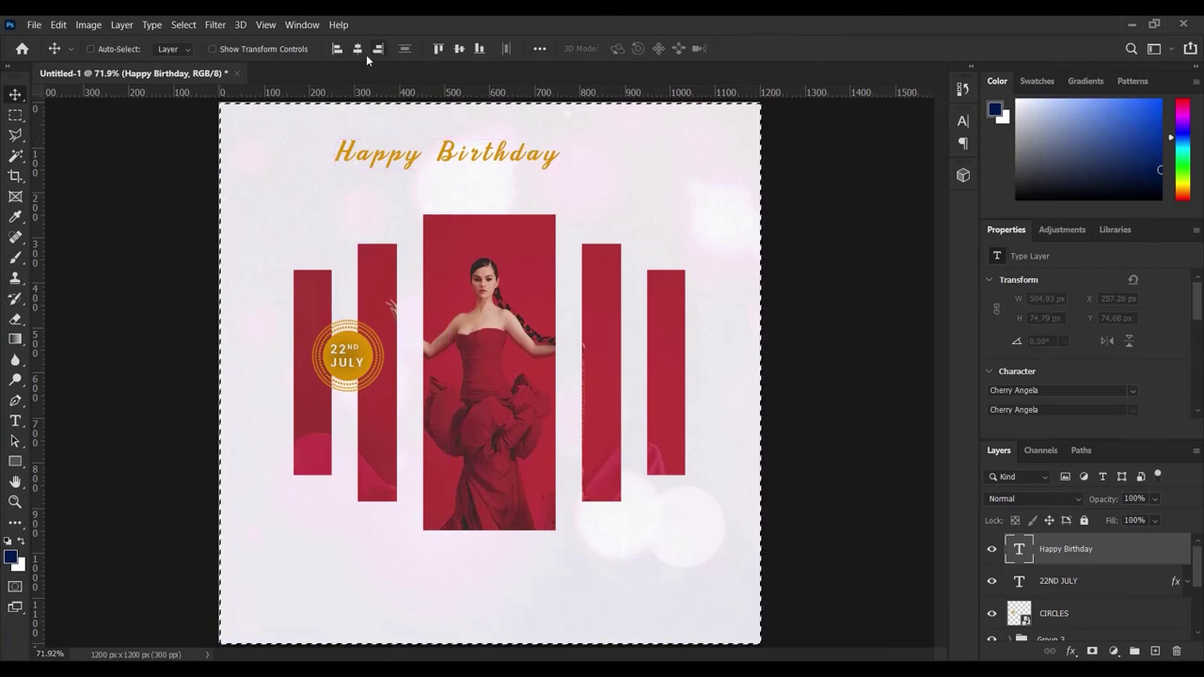
pyautogui.click(357, 50)
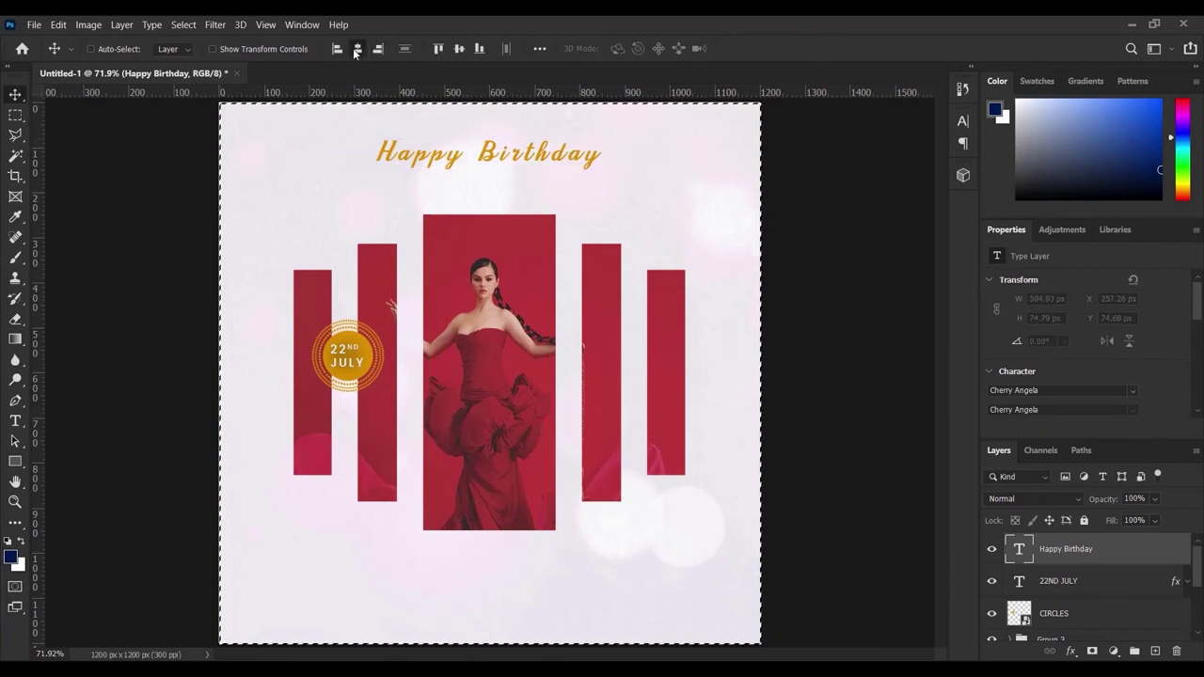
pyautogui.hotkey('ctrl', 'd')
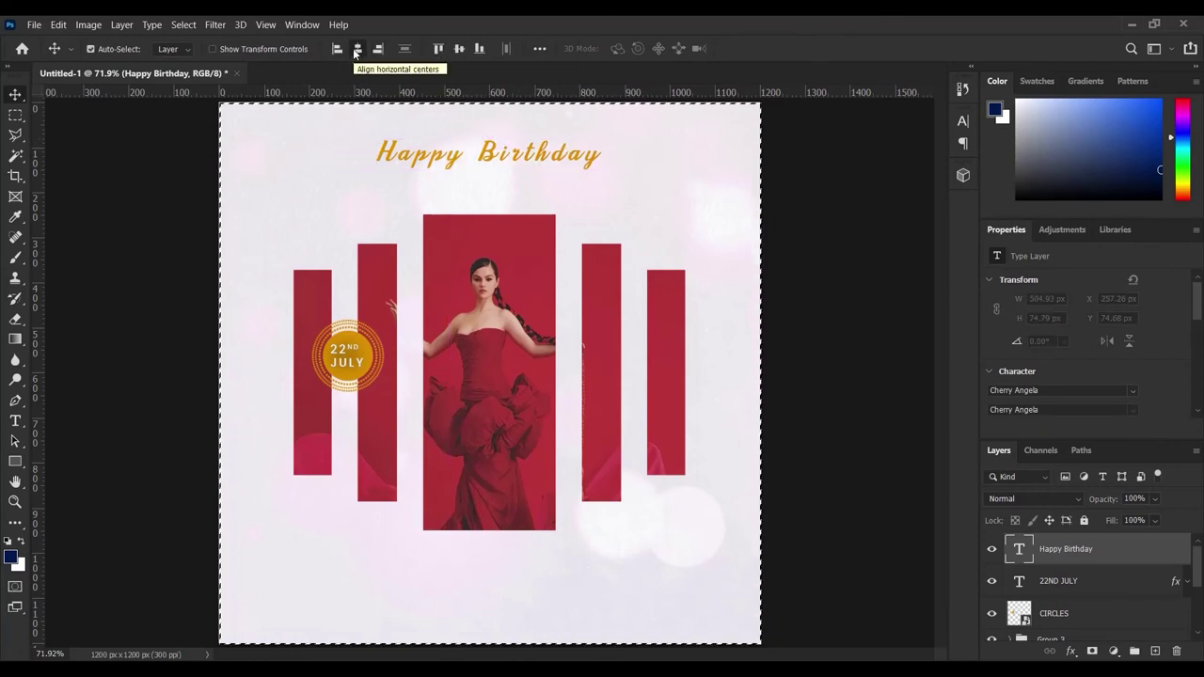
# Step: Give the title's Drop Shadow a size and distance of 5 px in Layer Style
pyautogui.rightClick(1133, 541)
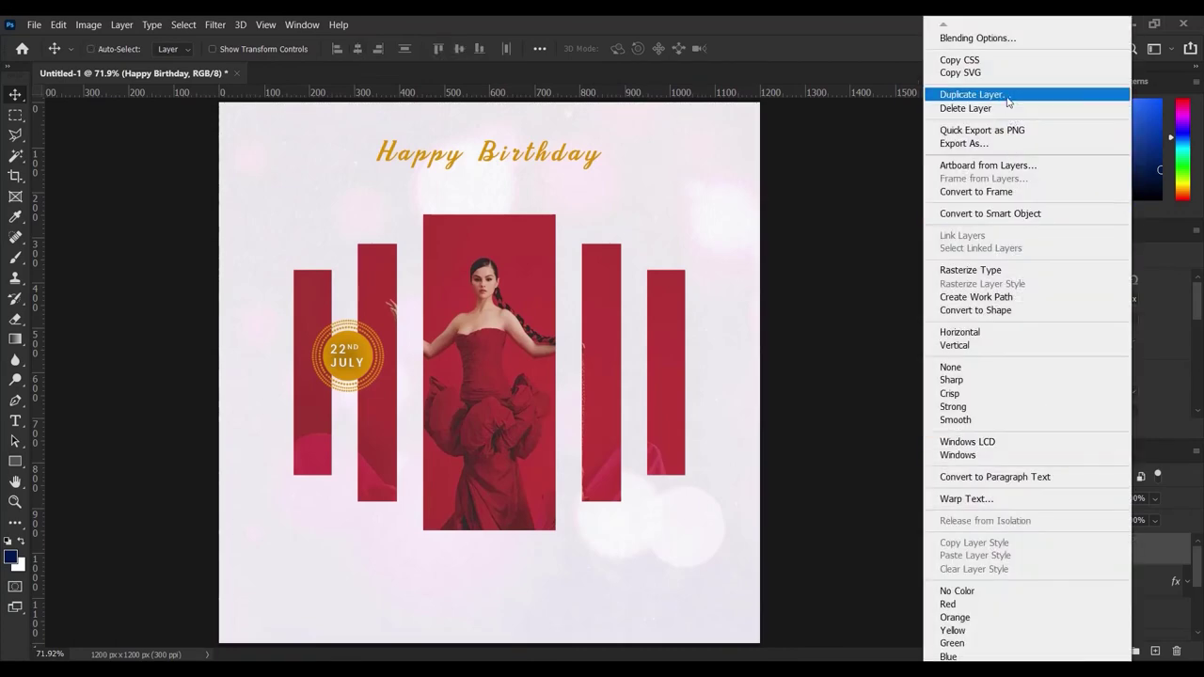
pyautogui.click(984, 38)
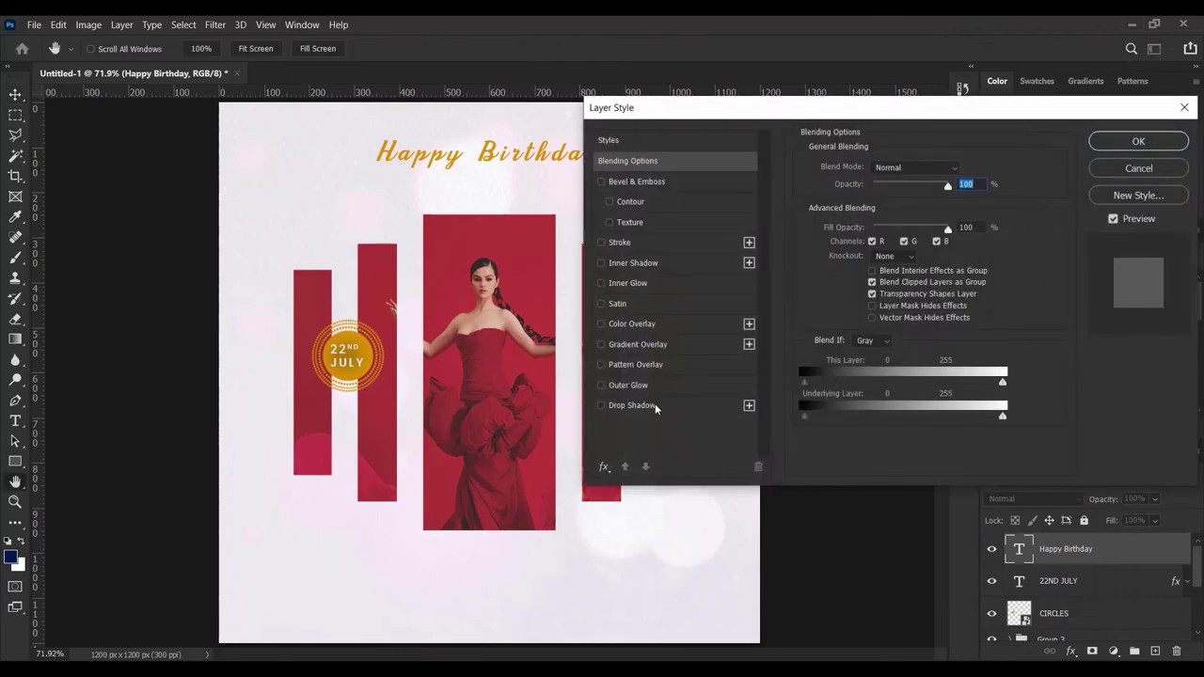
pyautogui.click(649, 406)
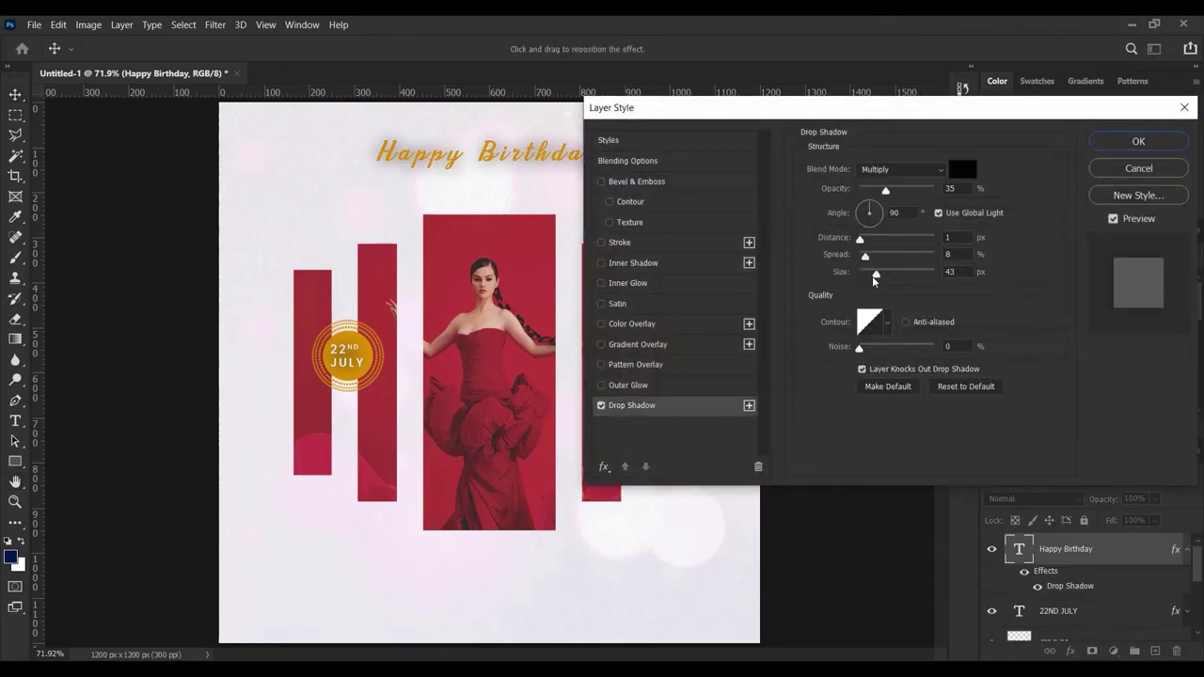
pyautogui.moveTo(873, 273); pyautogui.dragTo(863, 241)
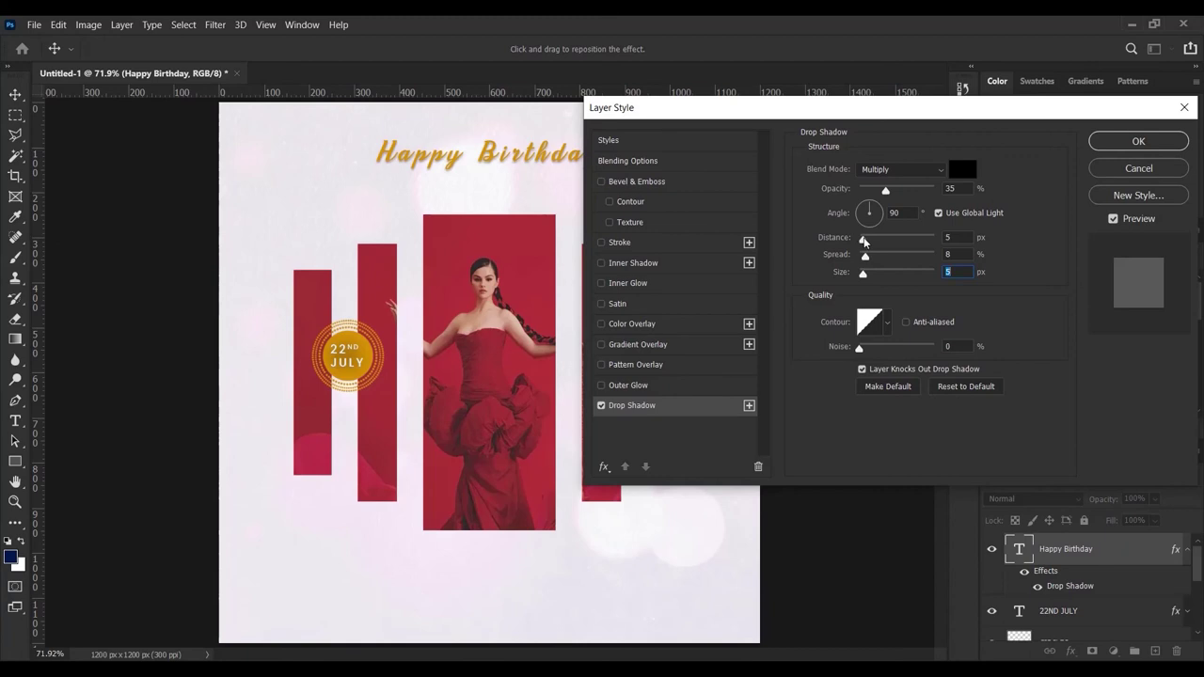
pyautogui.moveTo(863, 241); pyautogui.dragTo(864, 241)
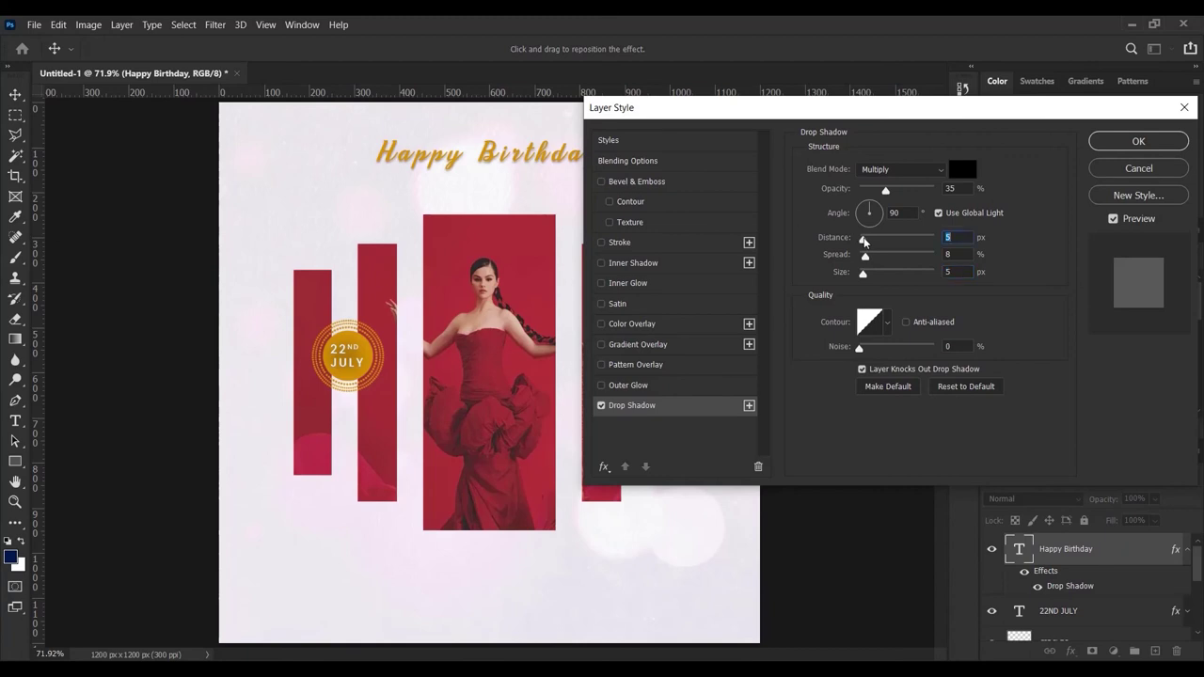
# Step: Add an Inner Bevel, Smooth Bevel & Emboss to the title and apply the styles
pyautogui.click(639, 182)
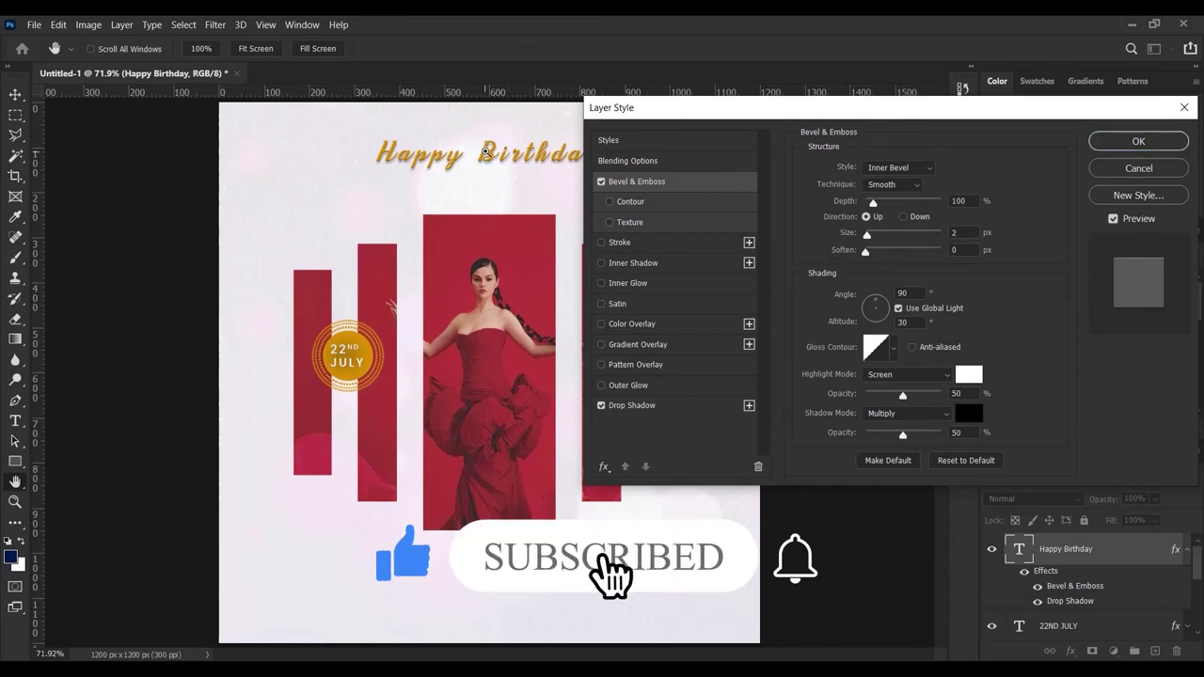
pyautogui.scroll(3, 486, 153)
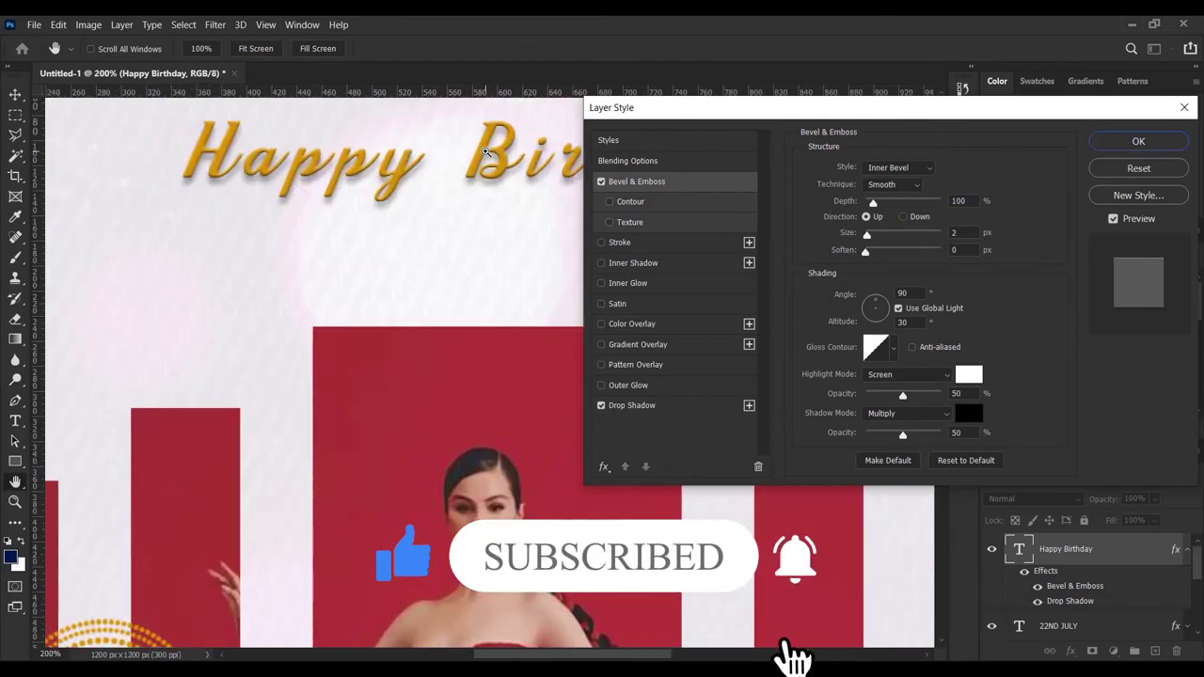
pyautogui.scroll(-2, 486, 152)
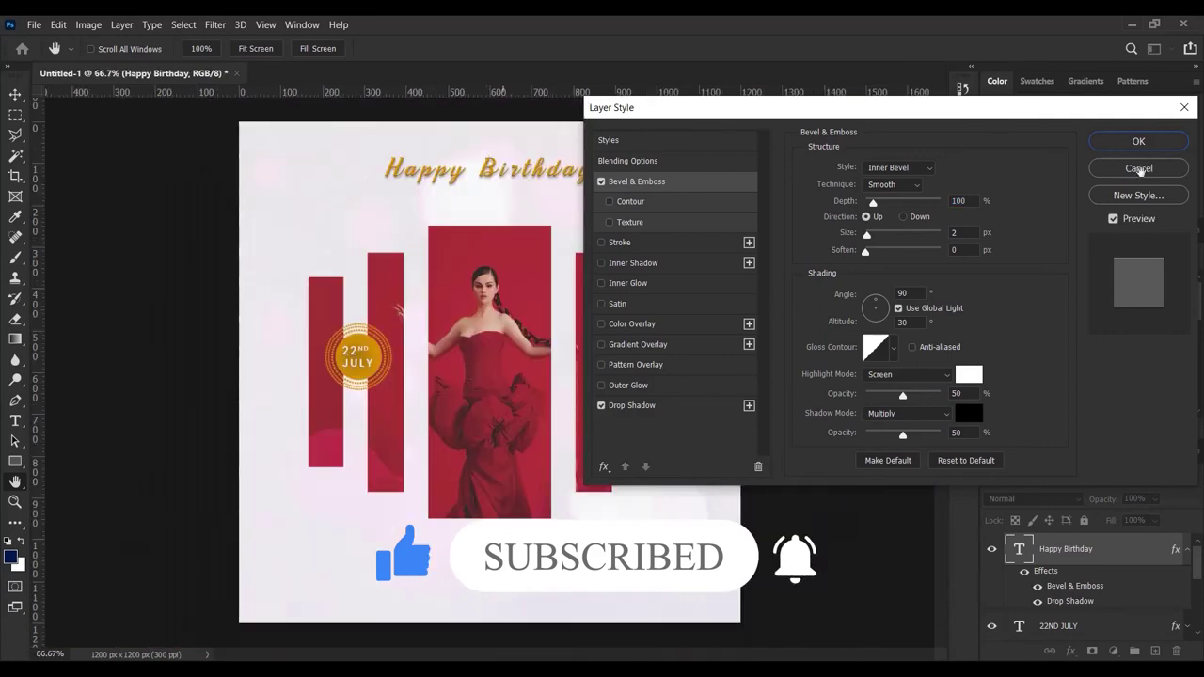
pyautogui.click(1115, 141)
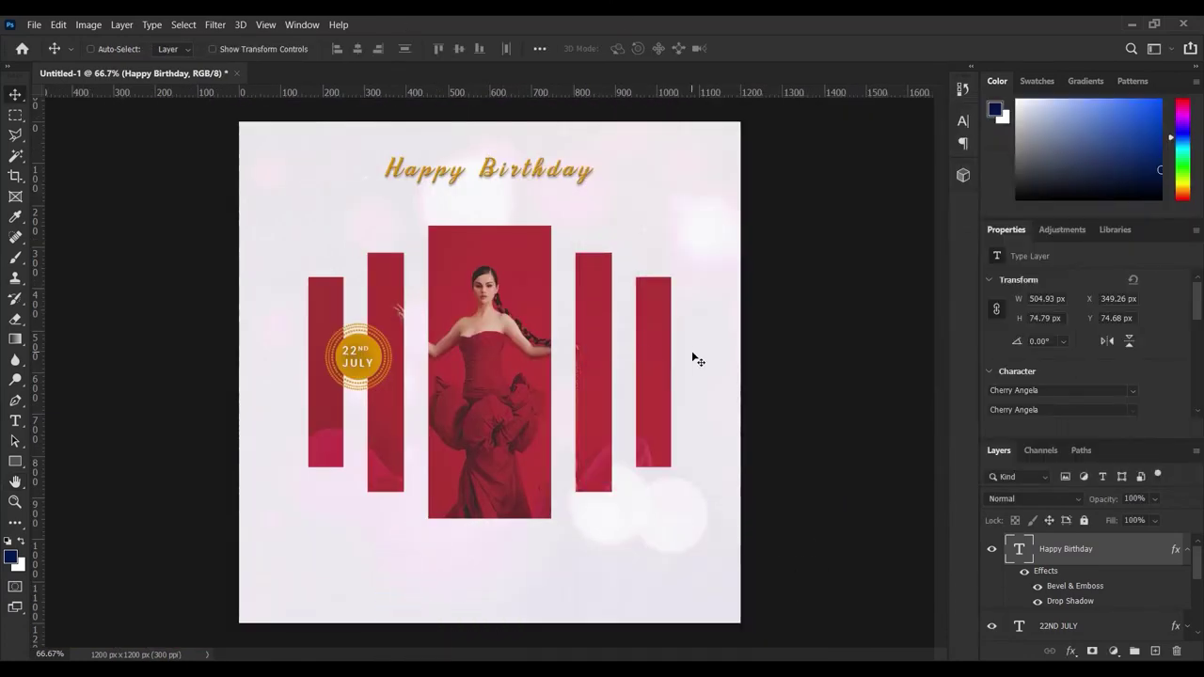
# Step: Create a new layer and start a horizontal text block below the portrait
pyautogui.click(17, 418)
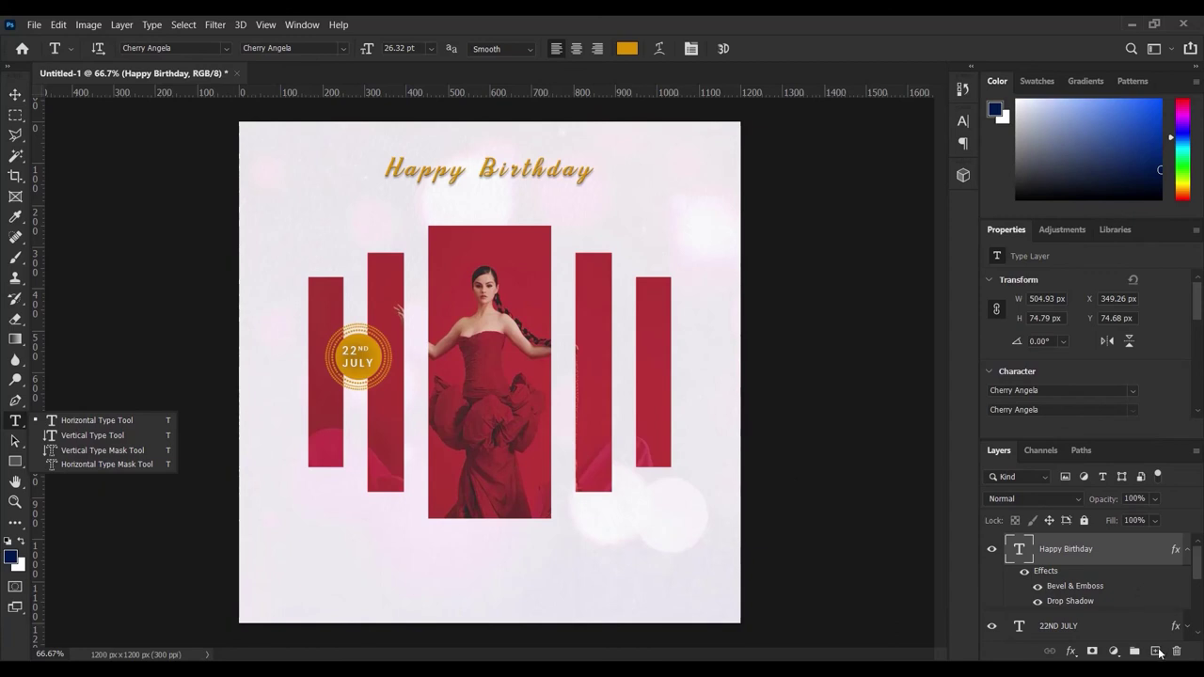
pyautogui.click(1155, 652)
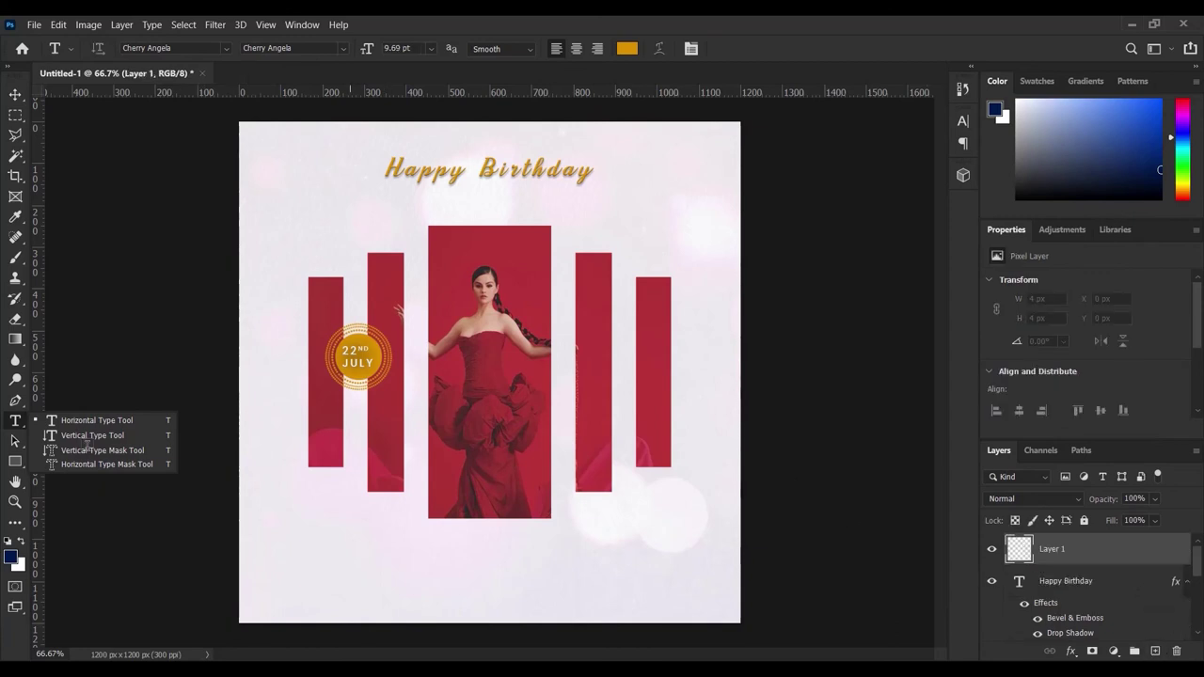
pyautogui.click(118, 419)
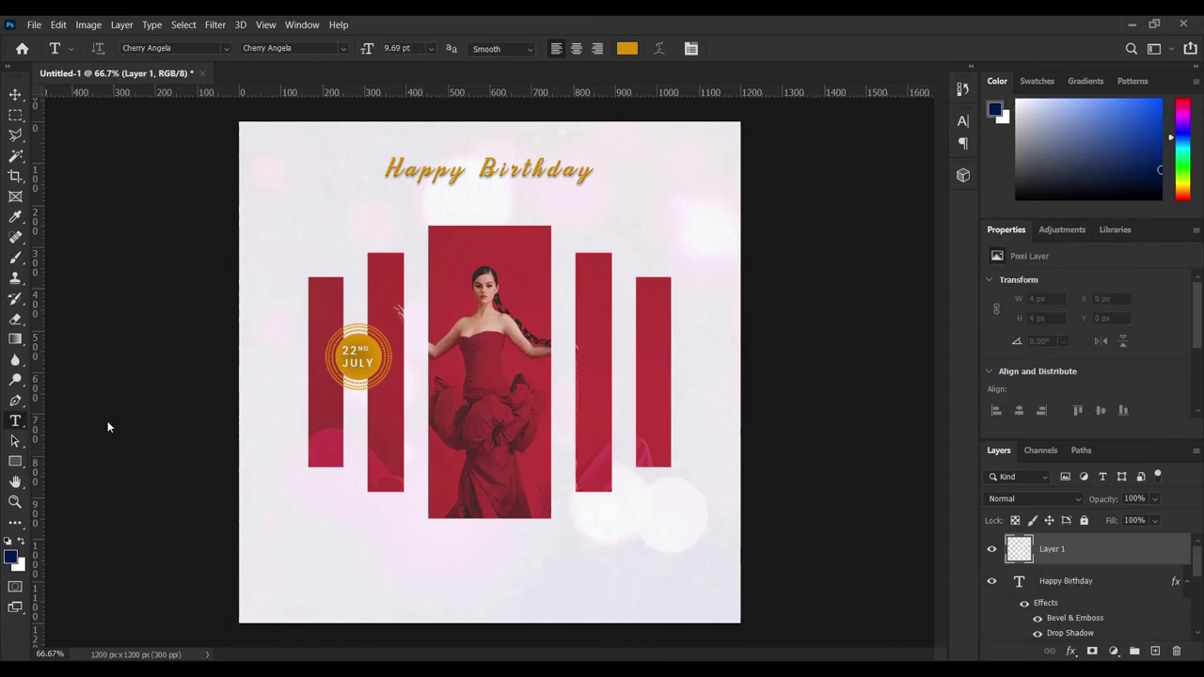
pyautogui.click(433, 558)
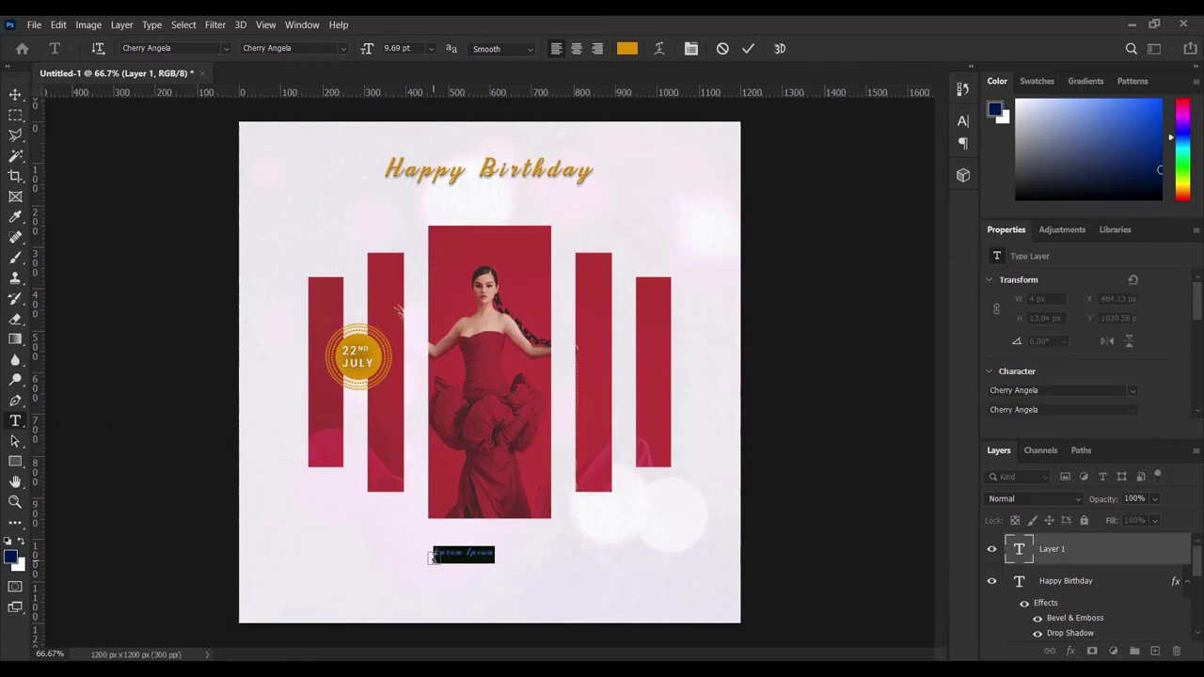
# Step: Type the person's name in Poppins SemiBold and commit the text
pyautogui.press('BackSpace')
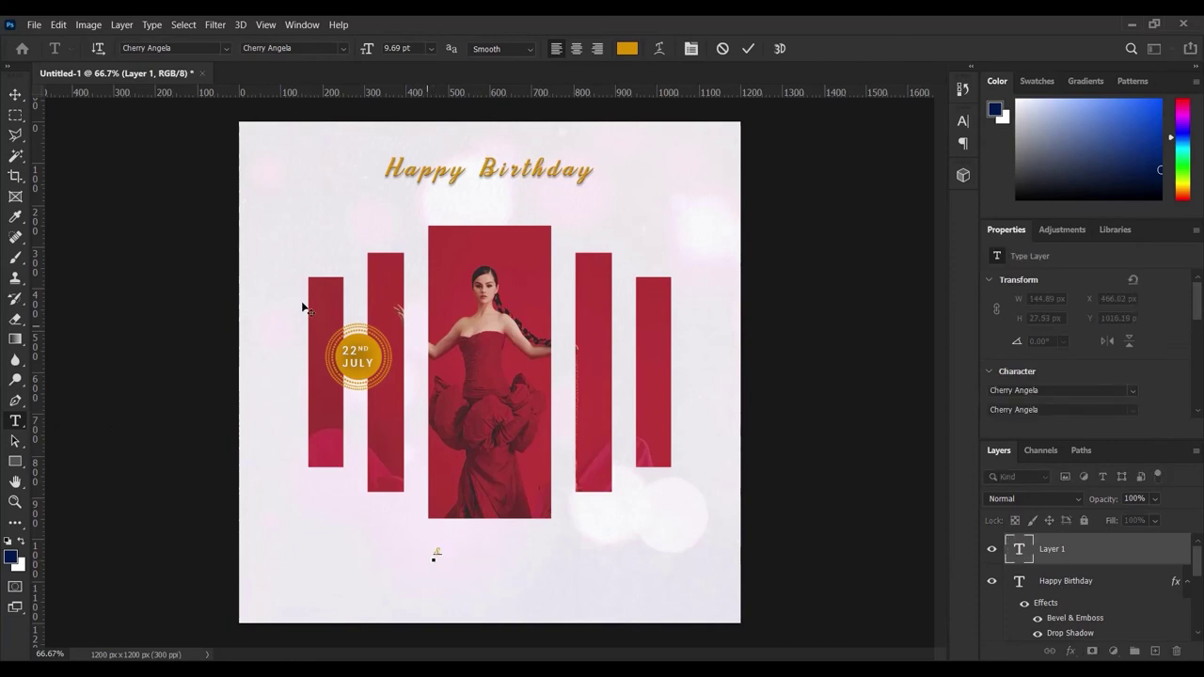
pyautogui.write('S')
pyautogui.click(174, 47)
pyautogui.write('POPP')
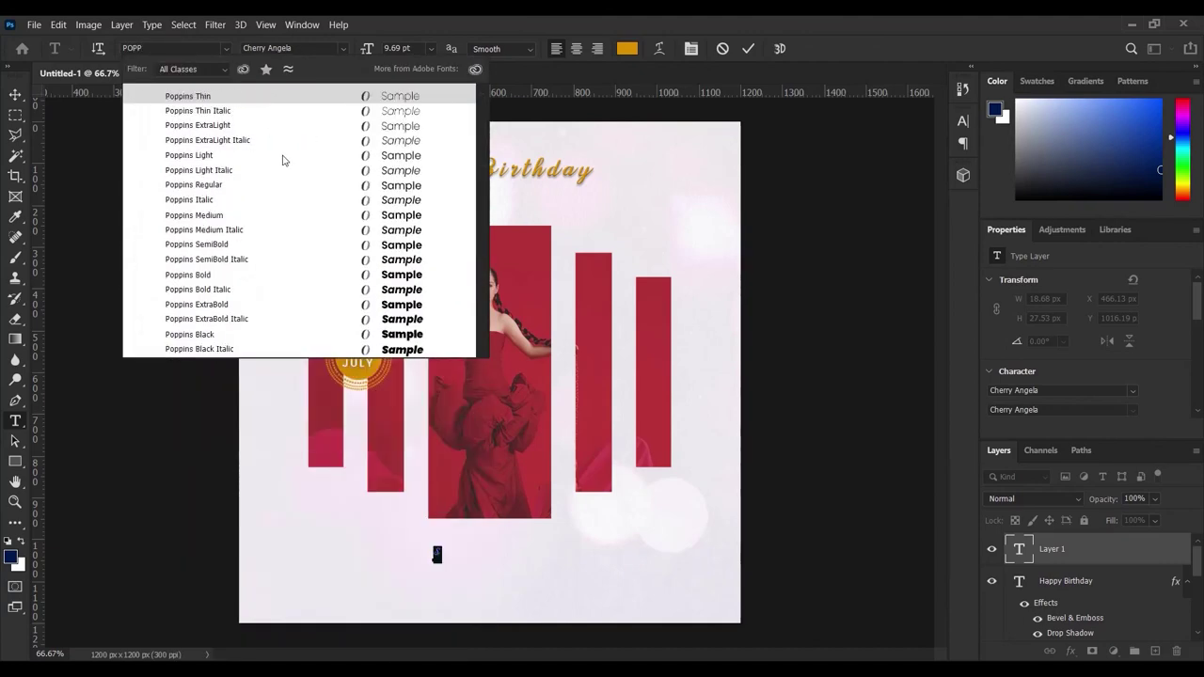
pyautogui.press('Escape')
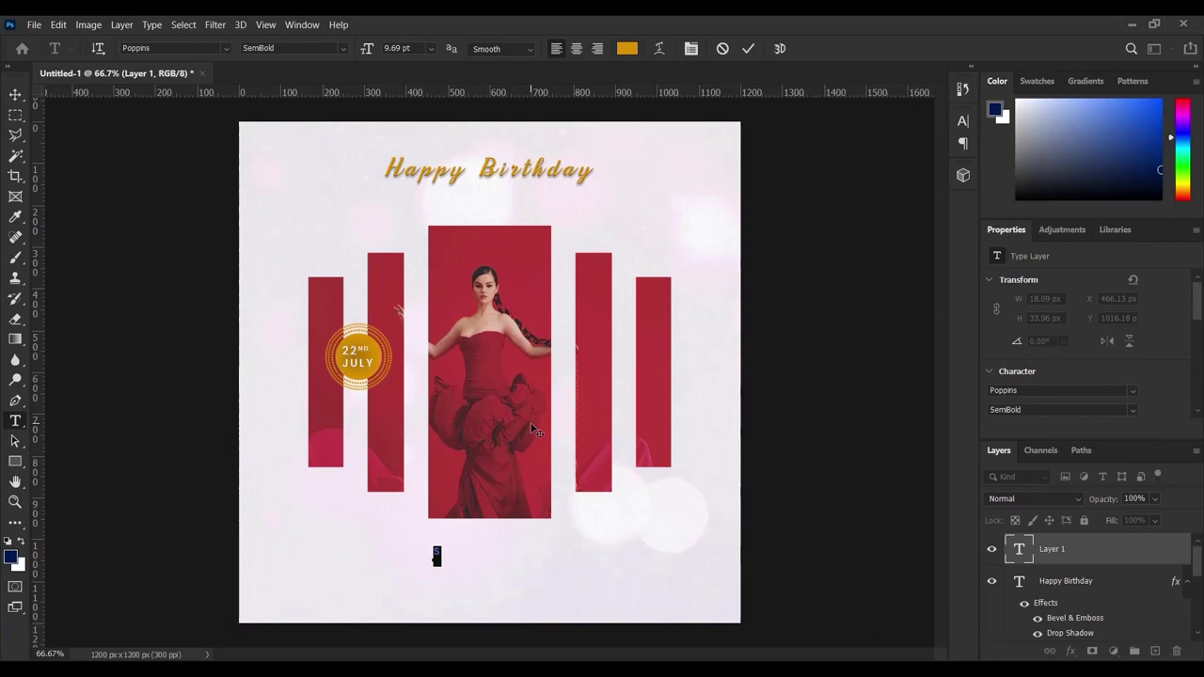
pyautogui.write('SELF')
pyautogui.write('NA GOMEZ')
pyautogui.click(748, 49)
# Step: Scale the name text up to about 540 x 84 px with Free Transform
pyautogui.press('v')
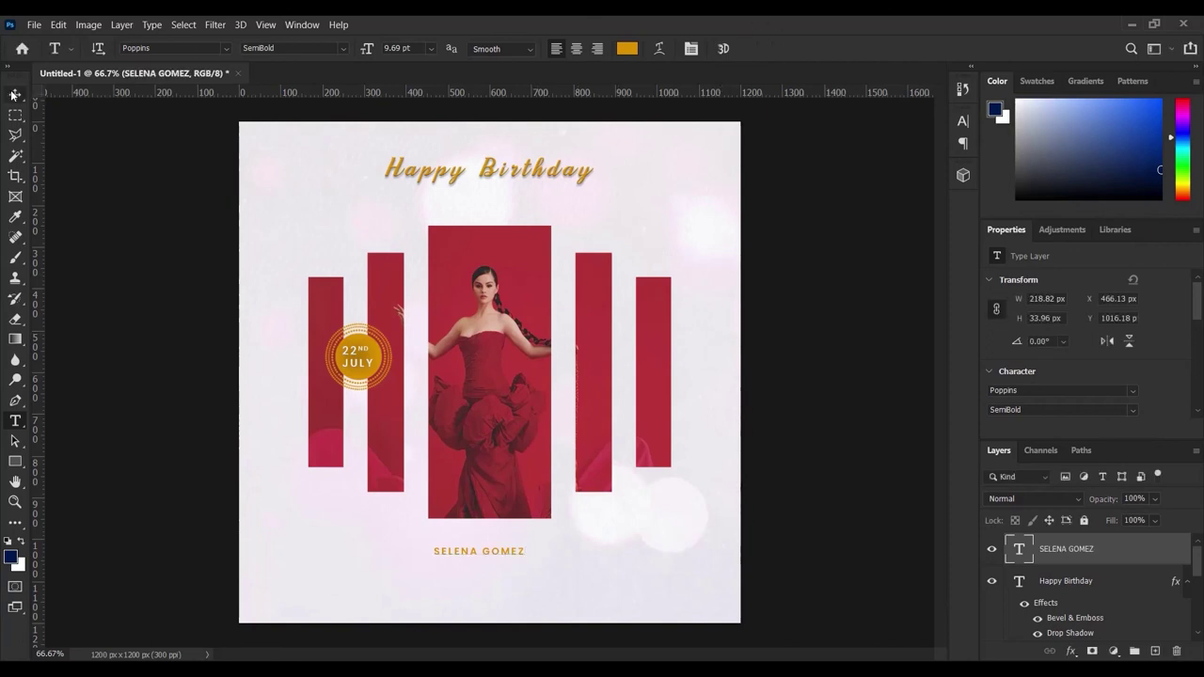
pyautogui.hotkey('ctrl', 't')
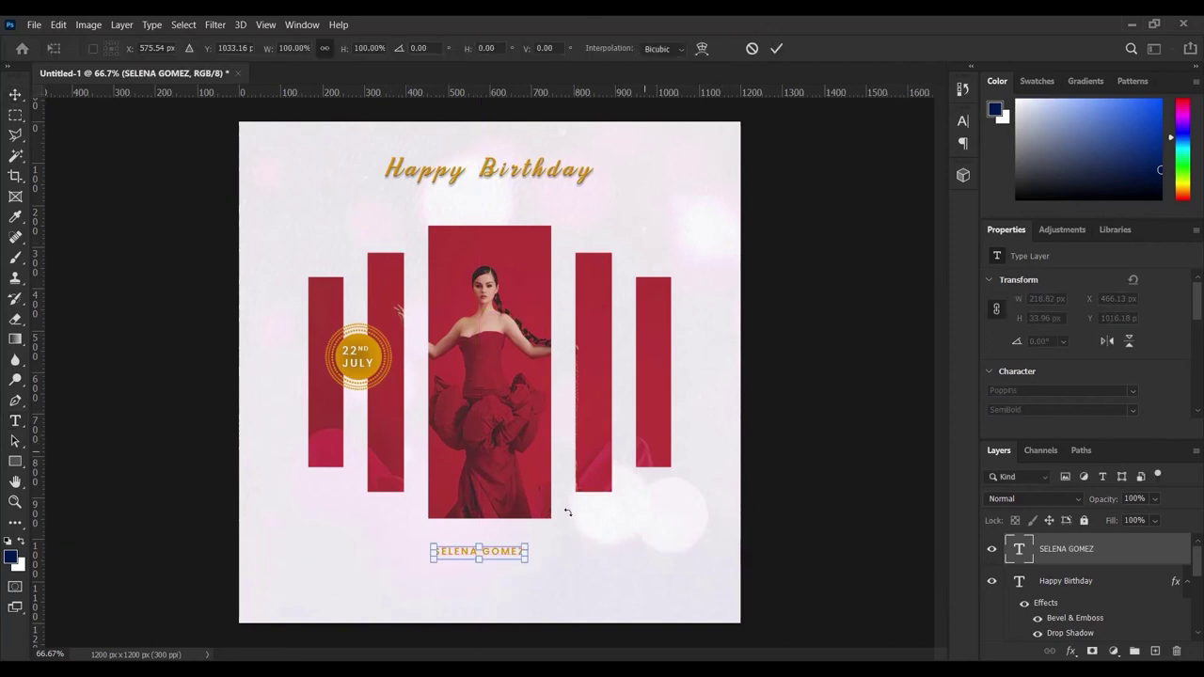
pyautogui.moveTo(527, 544); pyautogui.dragTo(594, 523)
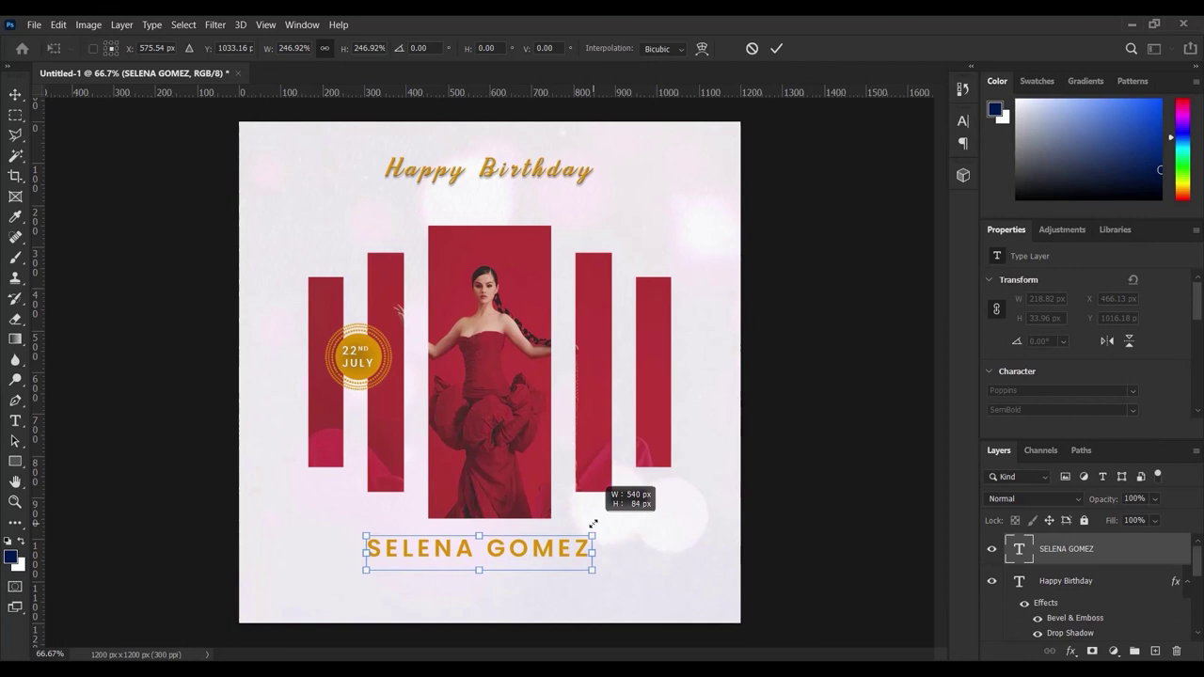
pyautogui.click(776, 48)
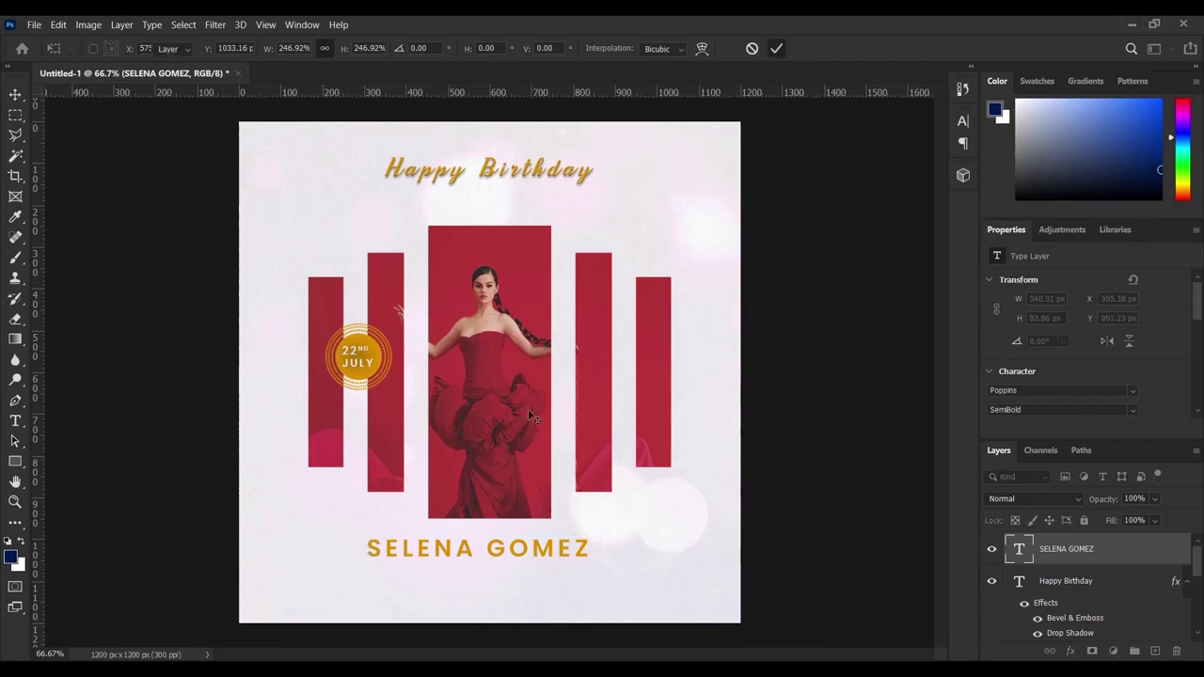
# Step: Move the name text slightly lower and centre it horizontally on the canvas
pyautogui.moveTo(523, 550); pyautogui.dragTo(524, 562)
pyautogui.hotkey('ctrl', 'a')
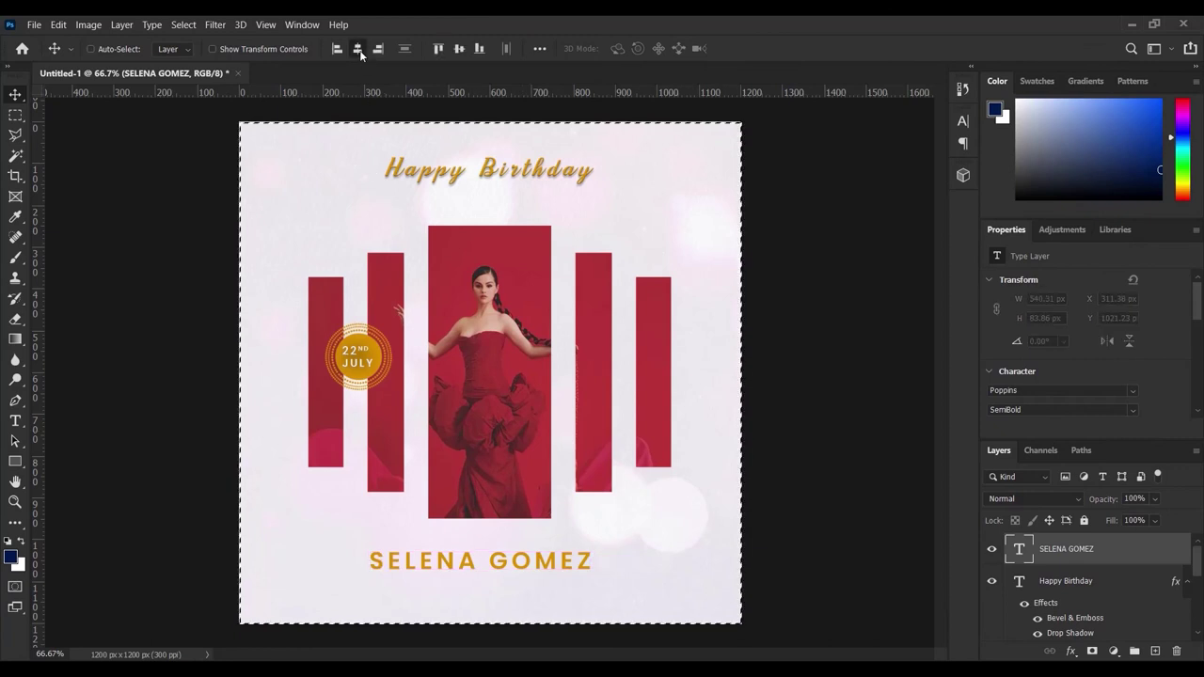
pyautogui.click(358, 50)
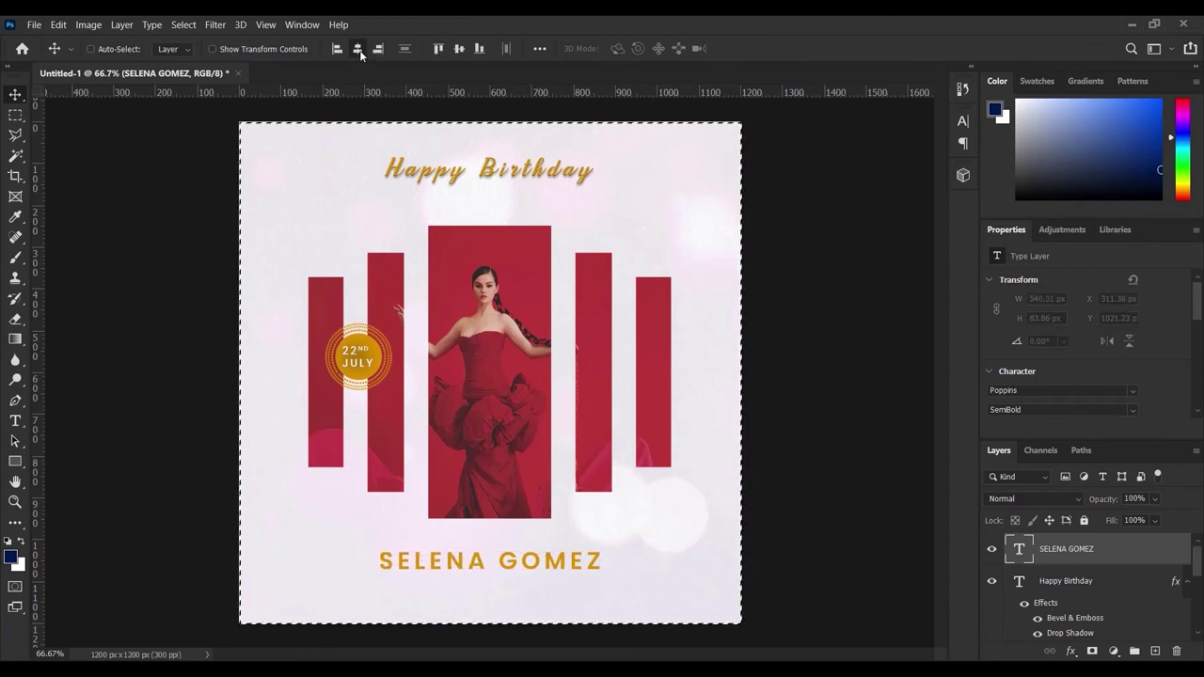
pyautogui.hotkey('ctrl', 'd')
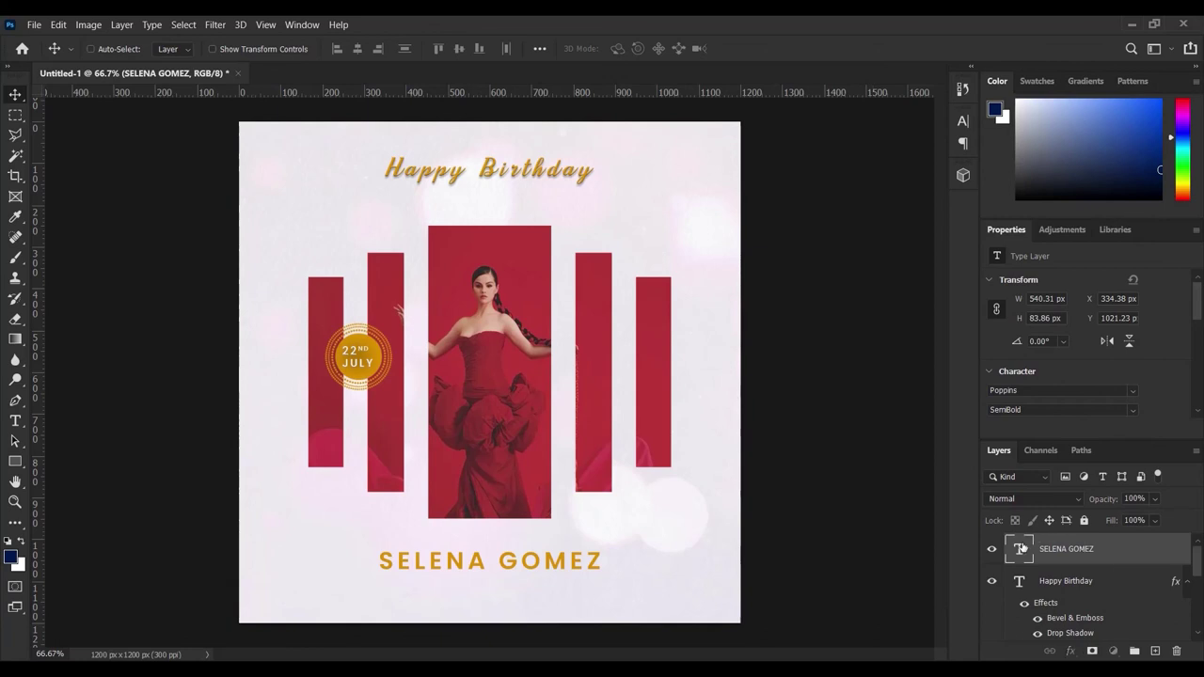
# Step: Change the name text colour to white (#ffffff) and commit it
pyautogui.doubleClick(1020, 548)
pyautogui.click(627, 48)
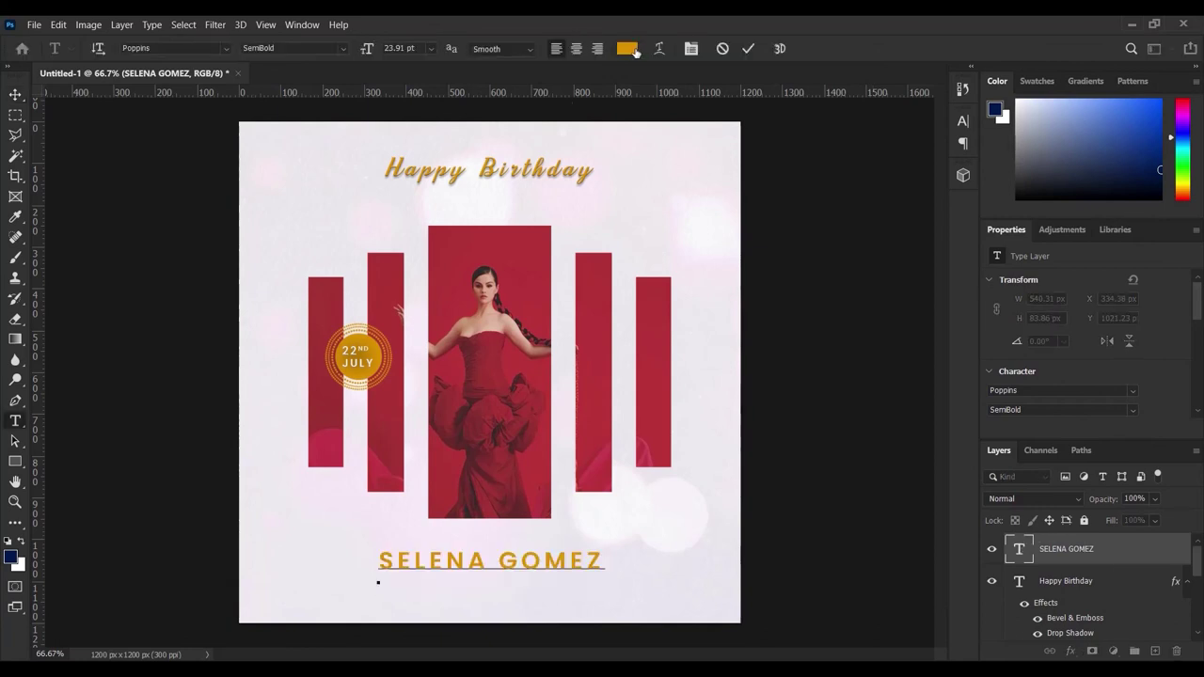
pyautogui.moveTo(712, 182); pyautogui.dragTo(642, 167)
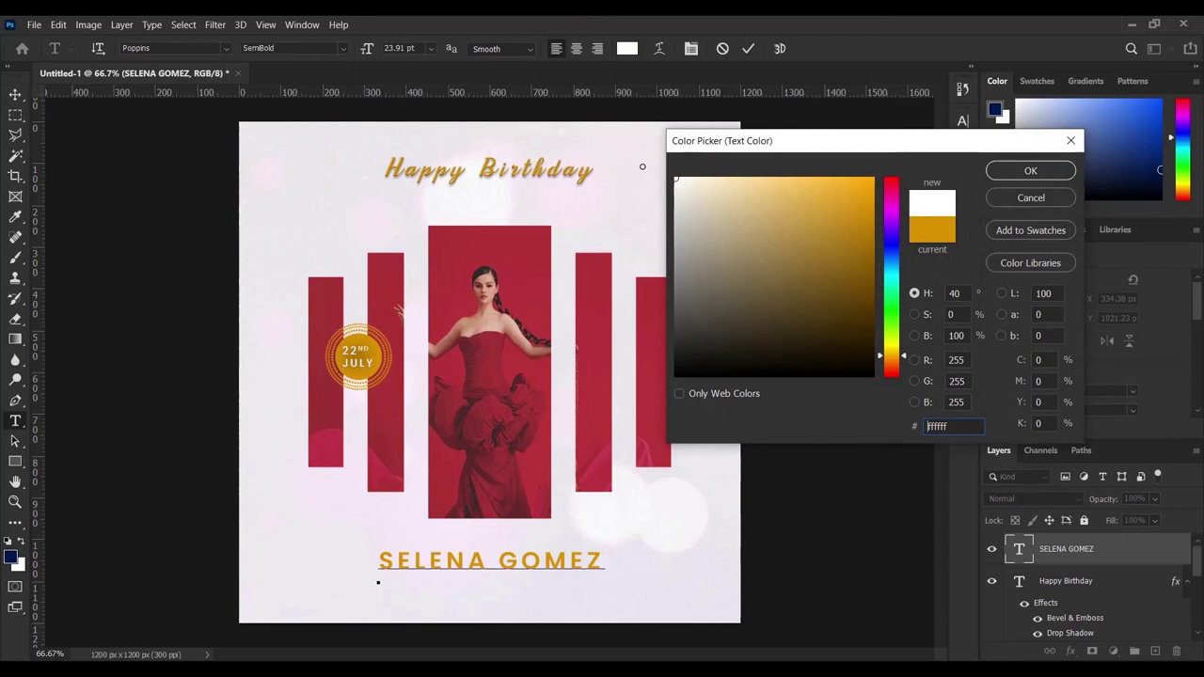
pyautogui.click(1022, 171)
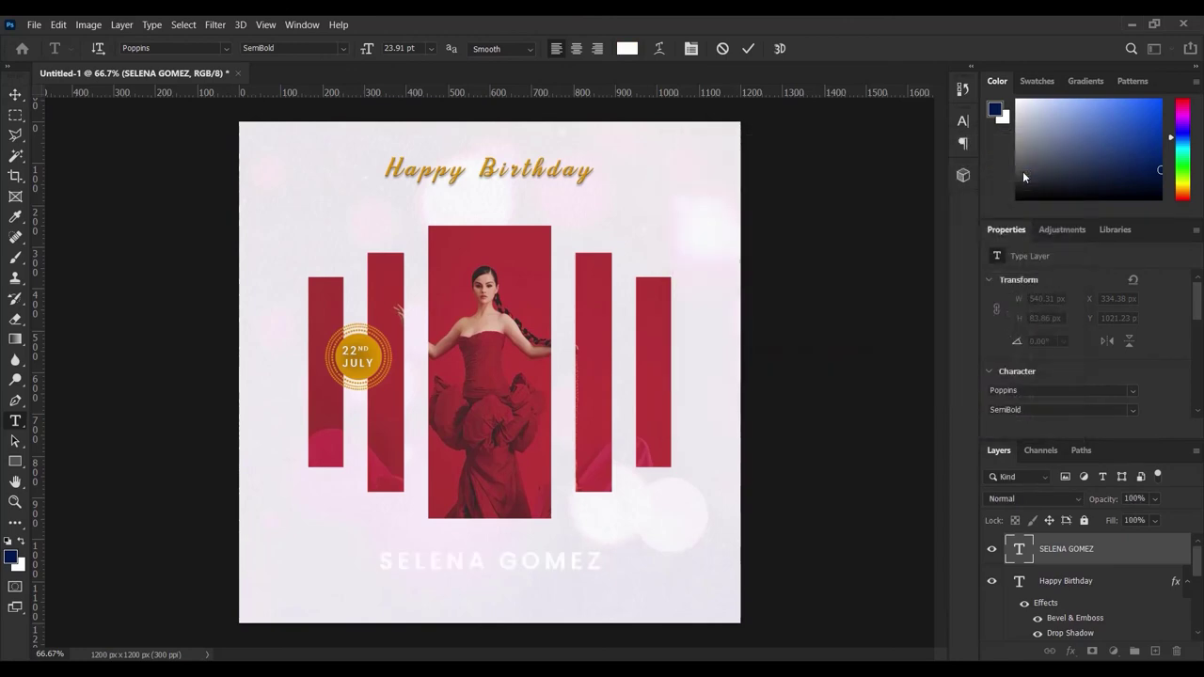
pyautogui.click(747, 48)
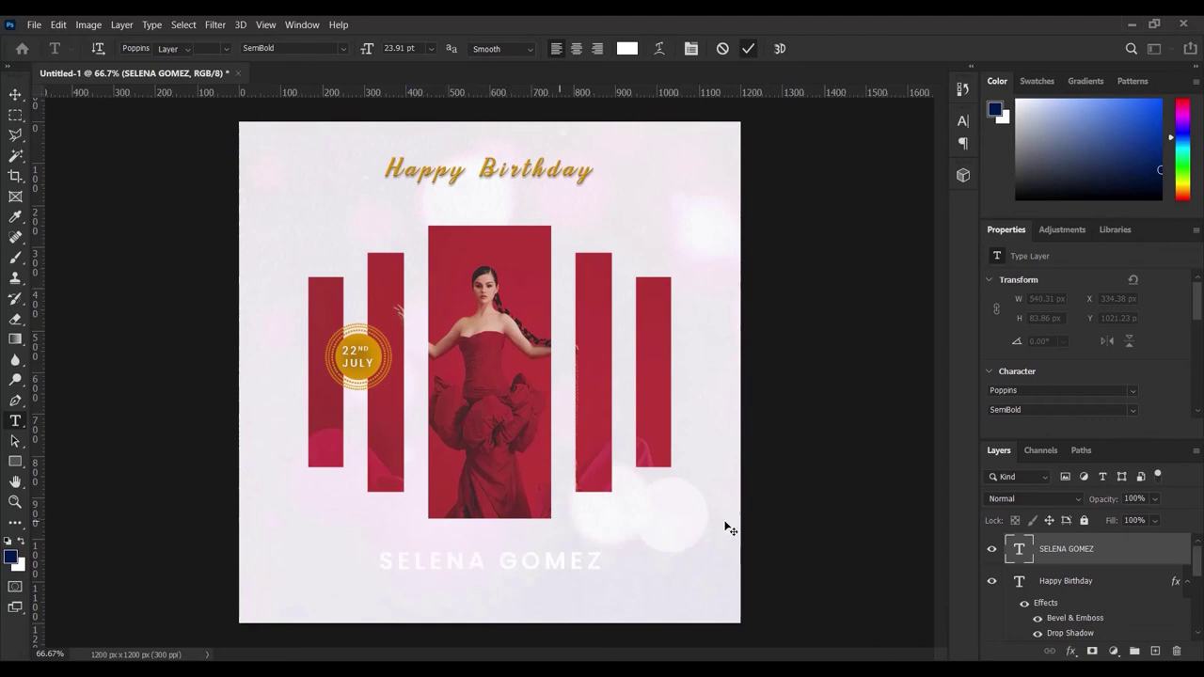
pyautogui.press('v')
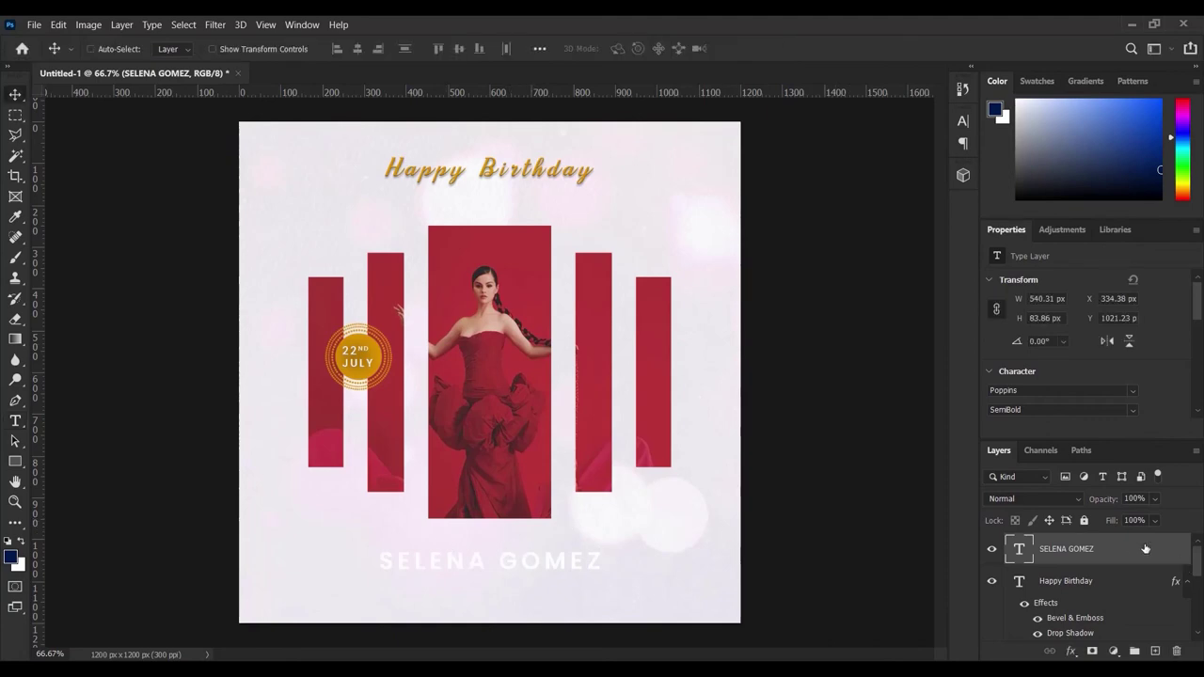
# Step: Add a Drop Shadow to the name layer through Blending Options
pyautogui.rightClick(1145, 549)
pyautogui.click(986, 40)
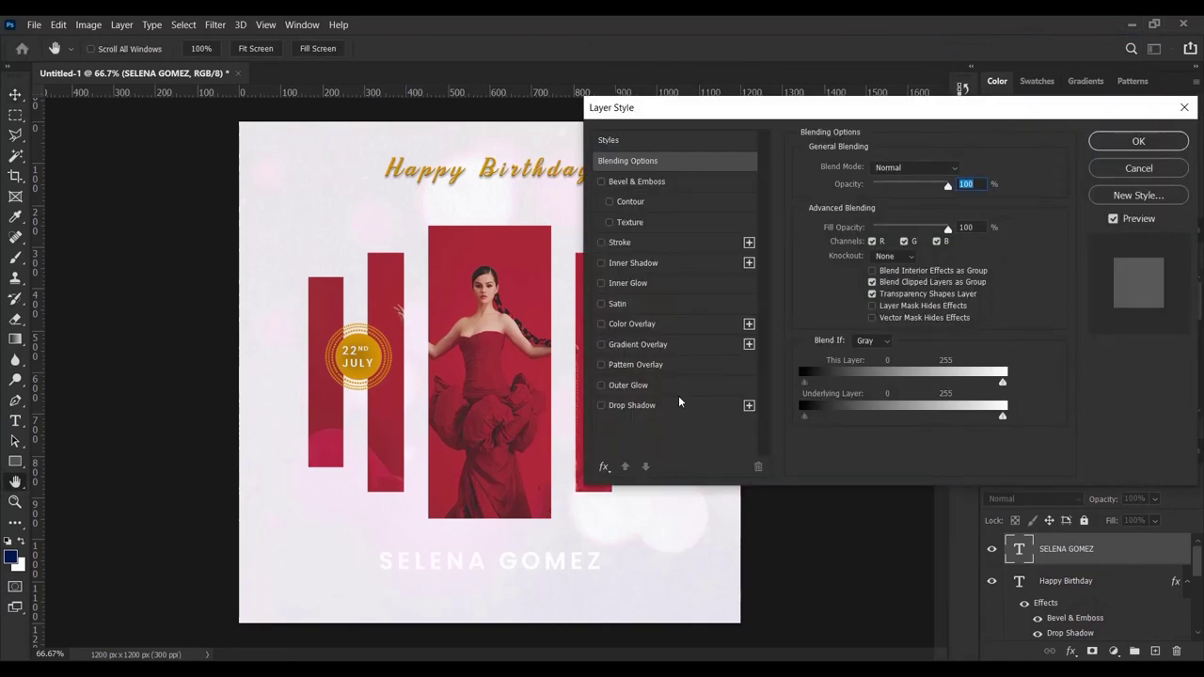
pyautogui.click(656, 405)
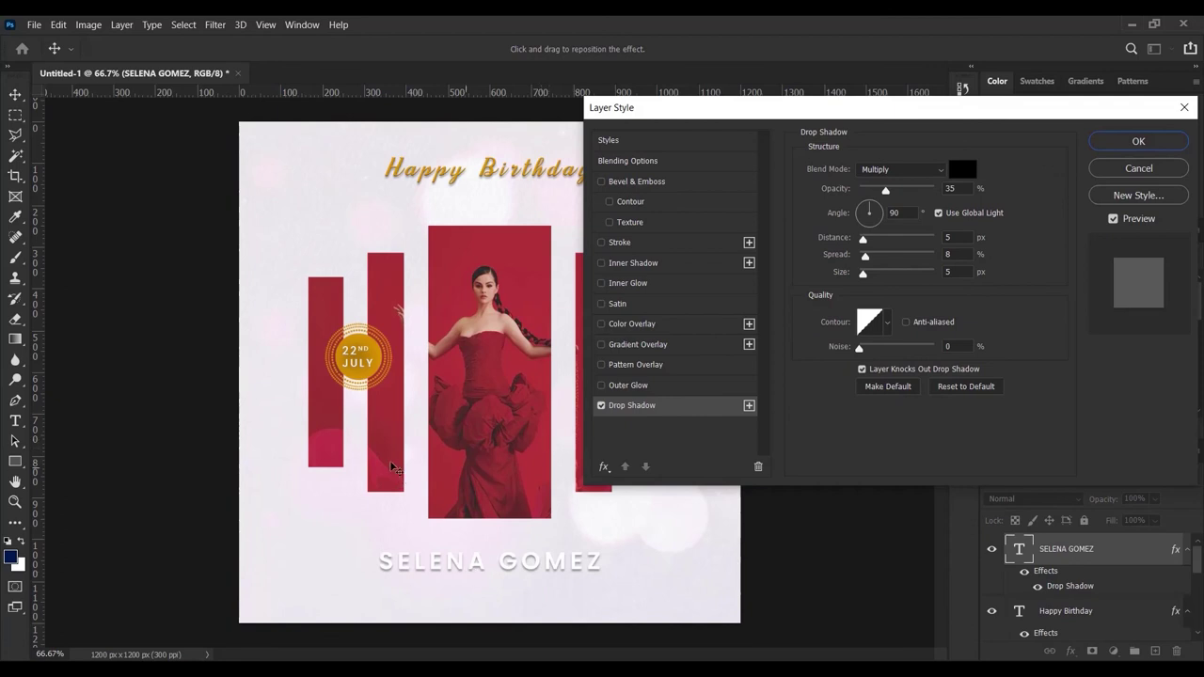
pyautogui.press('Return')
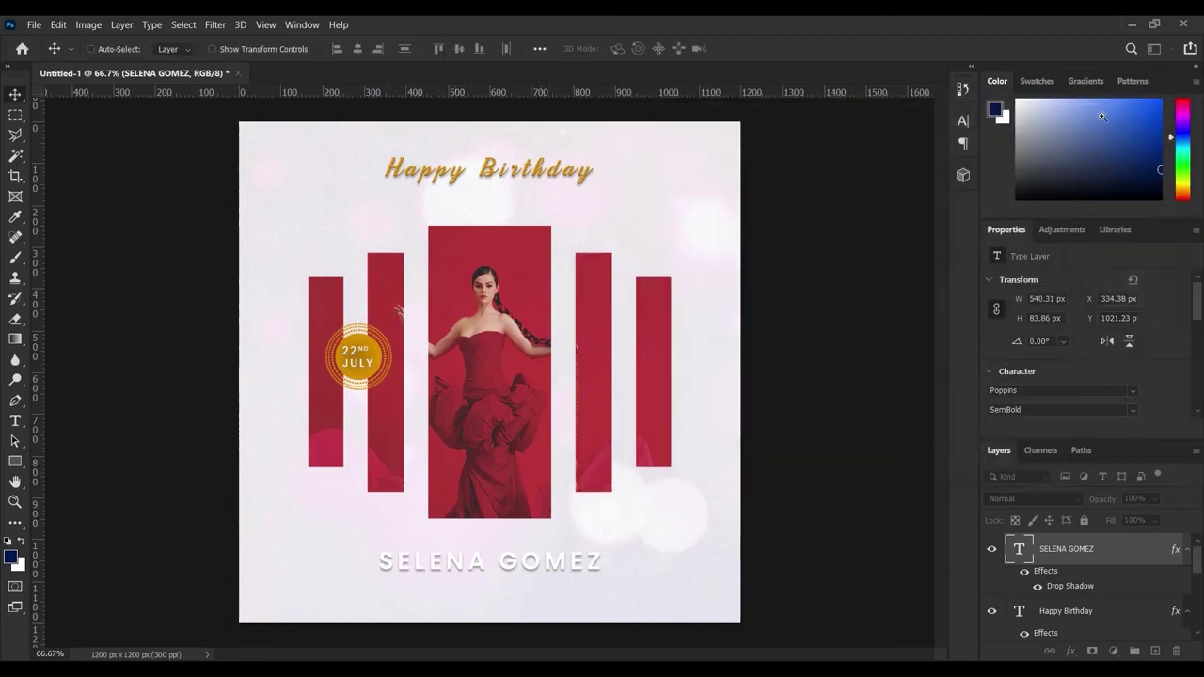